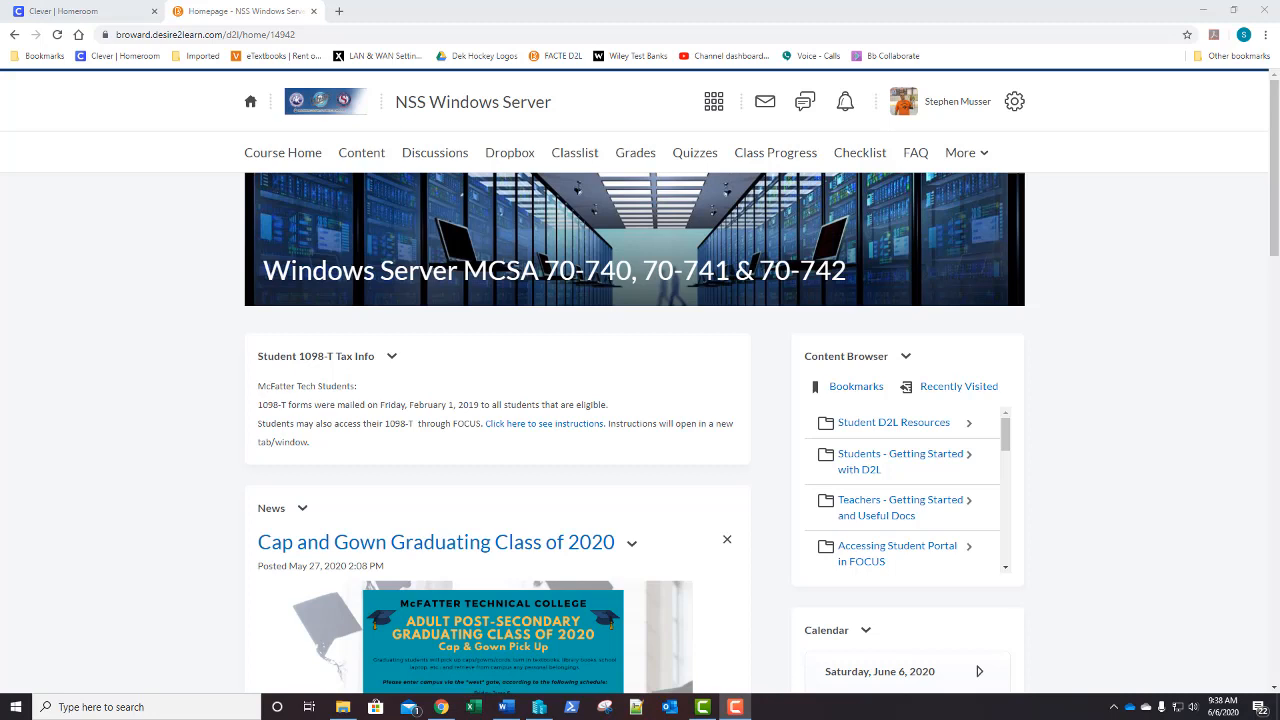
Start the LON-DC1 and LON-SVR1 virtual machines in Hyper-V Manager
{"action": "left_click", "coordinate": [538, 710]}
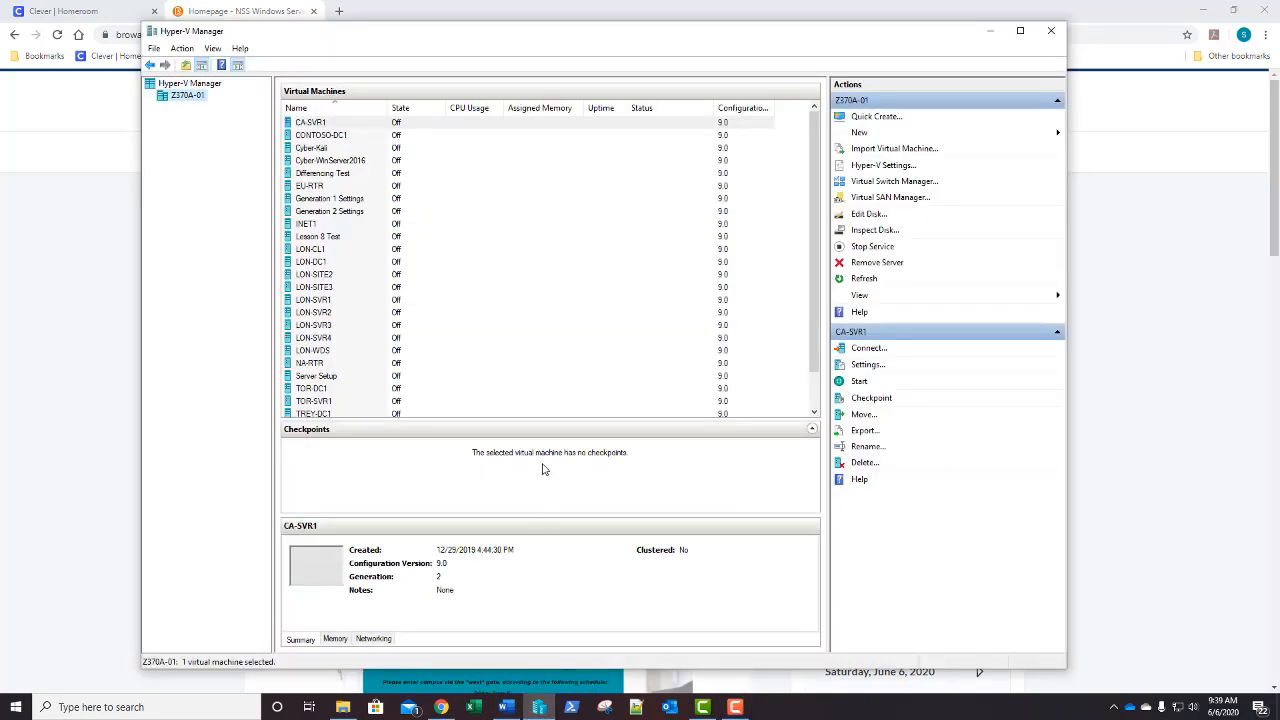
{"action": "left_click", "coordinate": [402, 262]}
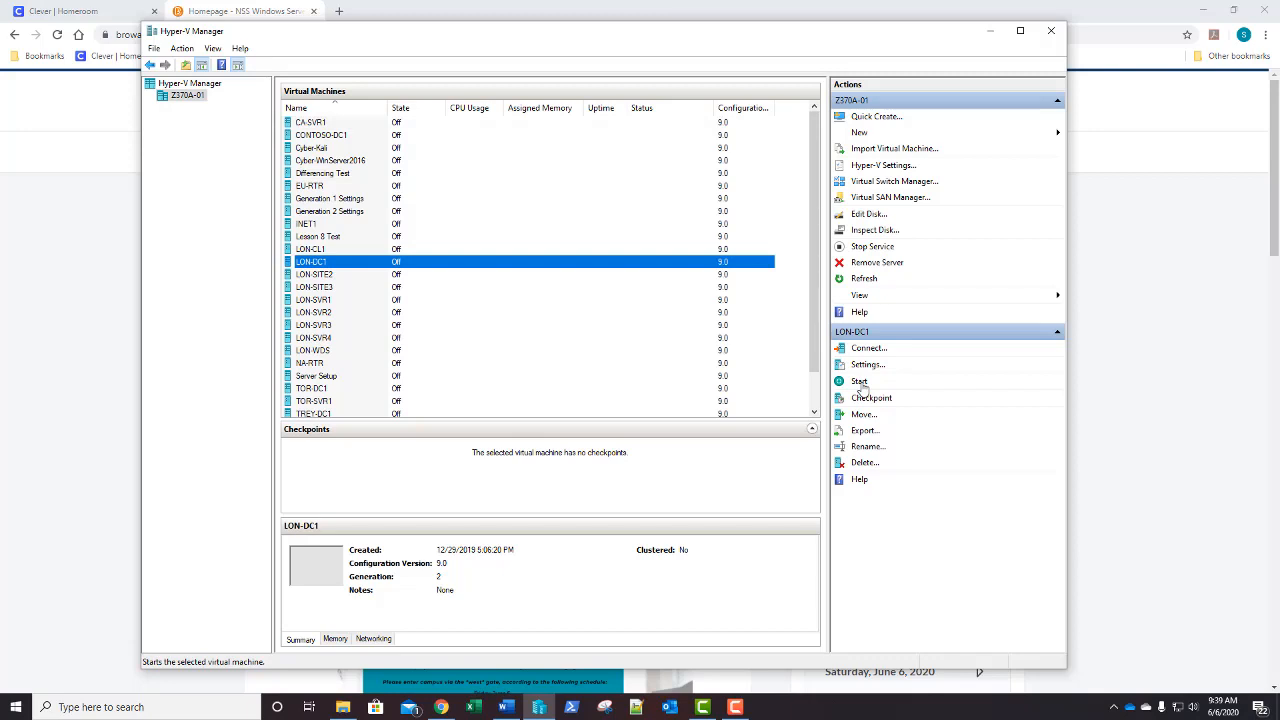
{"action": "left_click", "coordinate": [860, 384]}
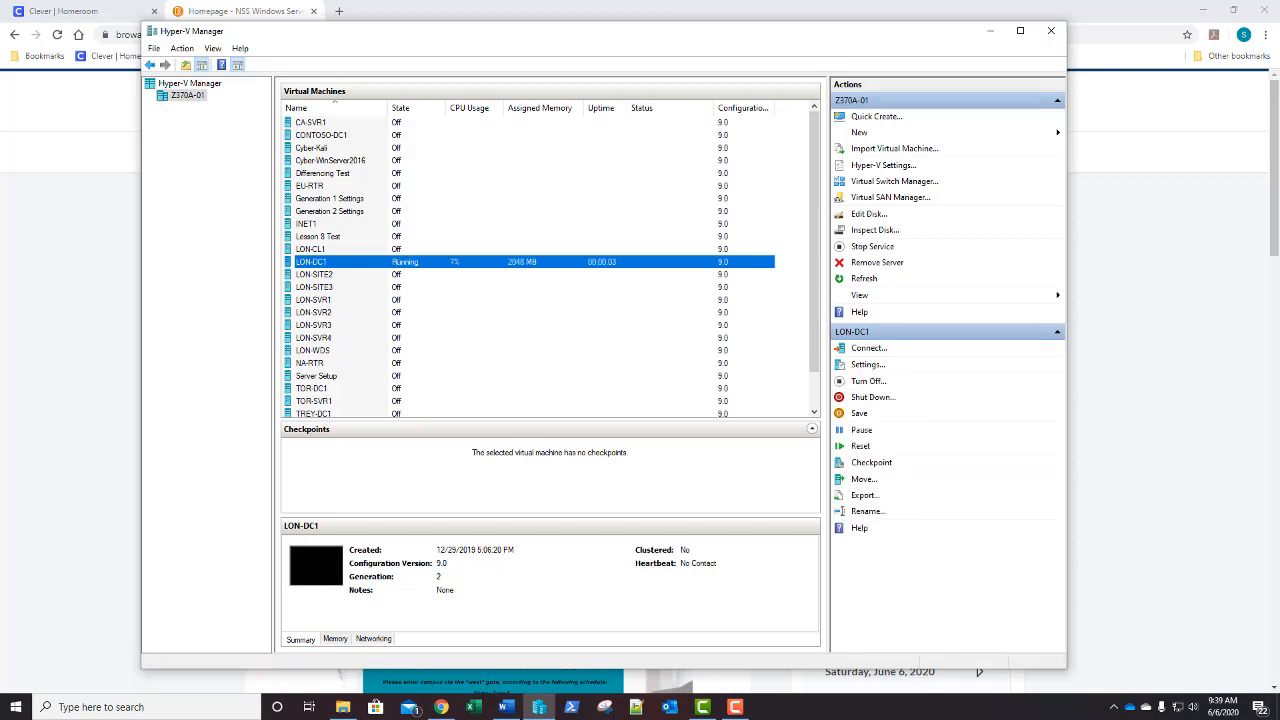
{"action": "left_click", "coordinate": [367, 300]}
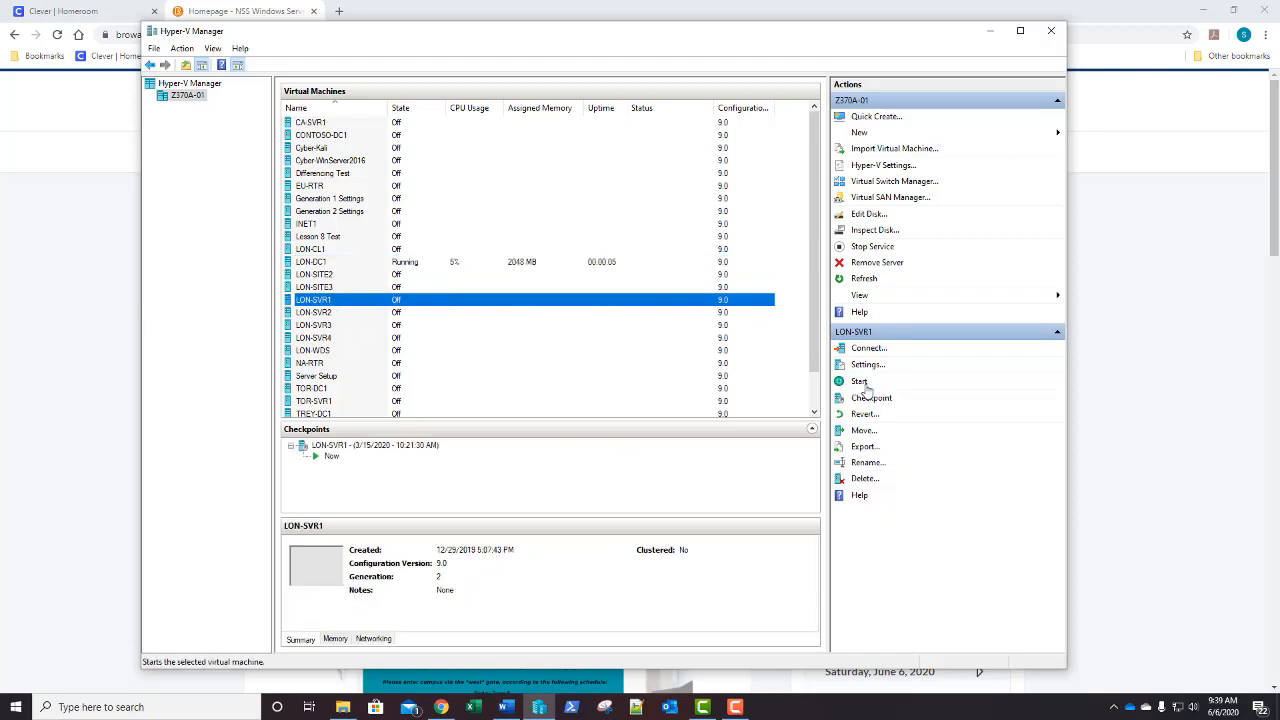
{"action": "left_click", "coordinate": [860, 384]}
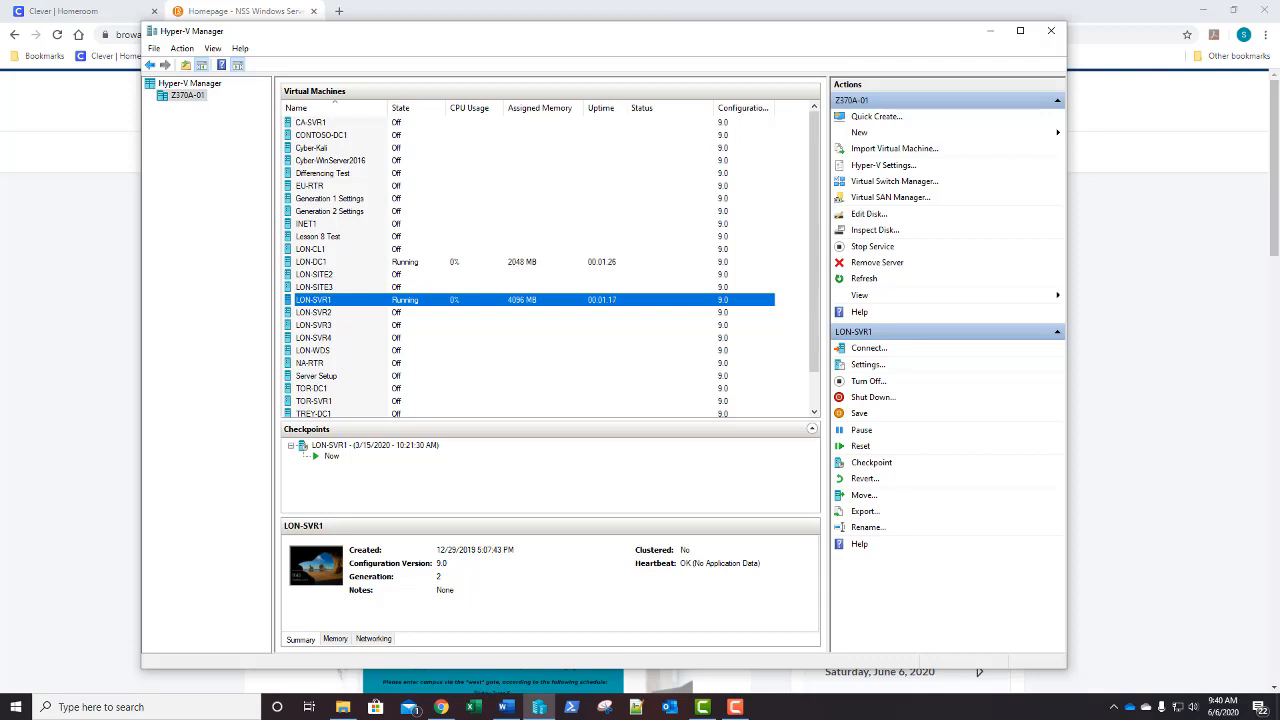
Connect to LON-SVR1's console and sign in with the administrator password
{"action": "double_click", "coordinate": [551, 307]}
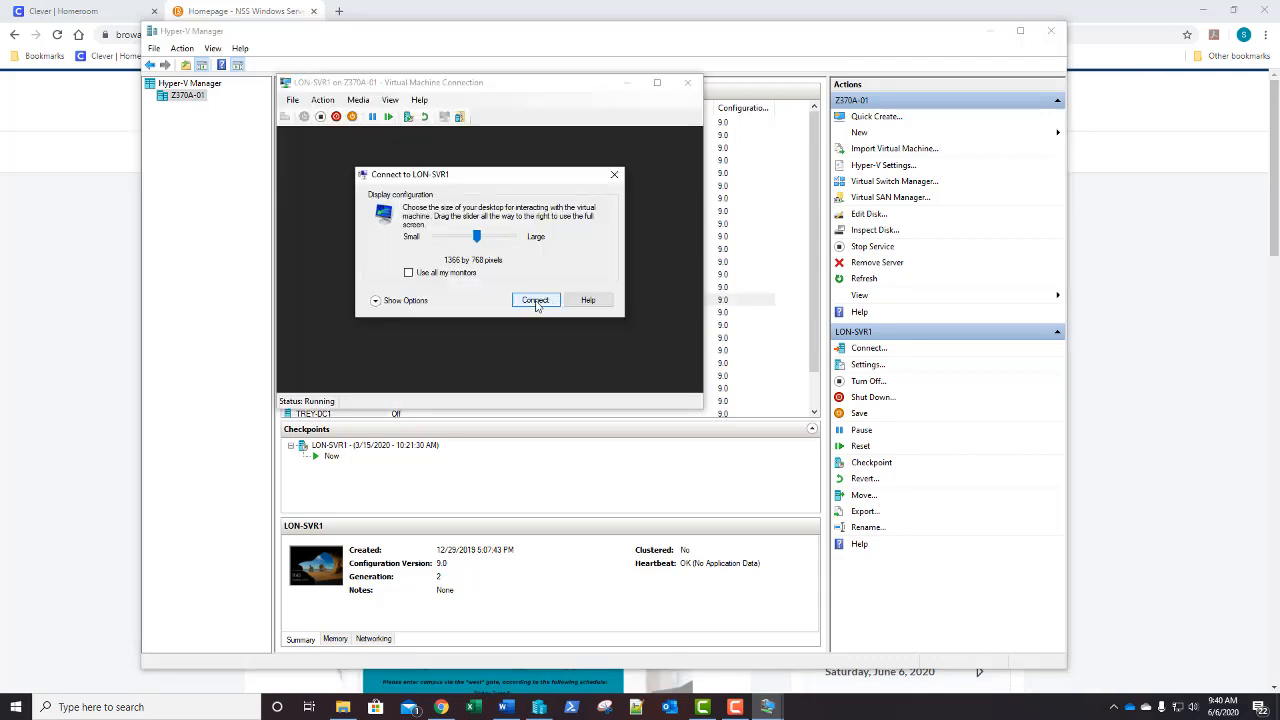
{"action": "left_click", "coordinate": [534, 300]}
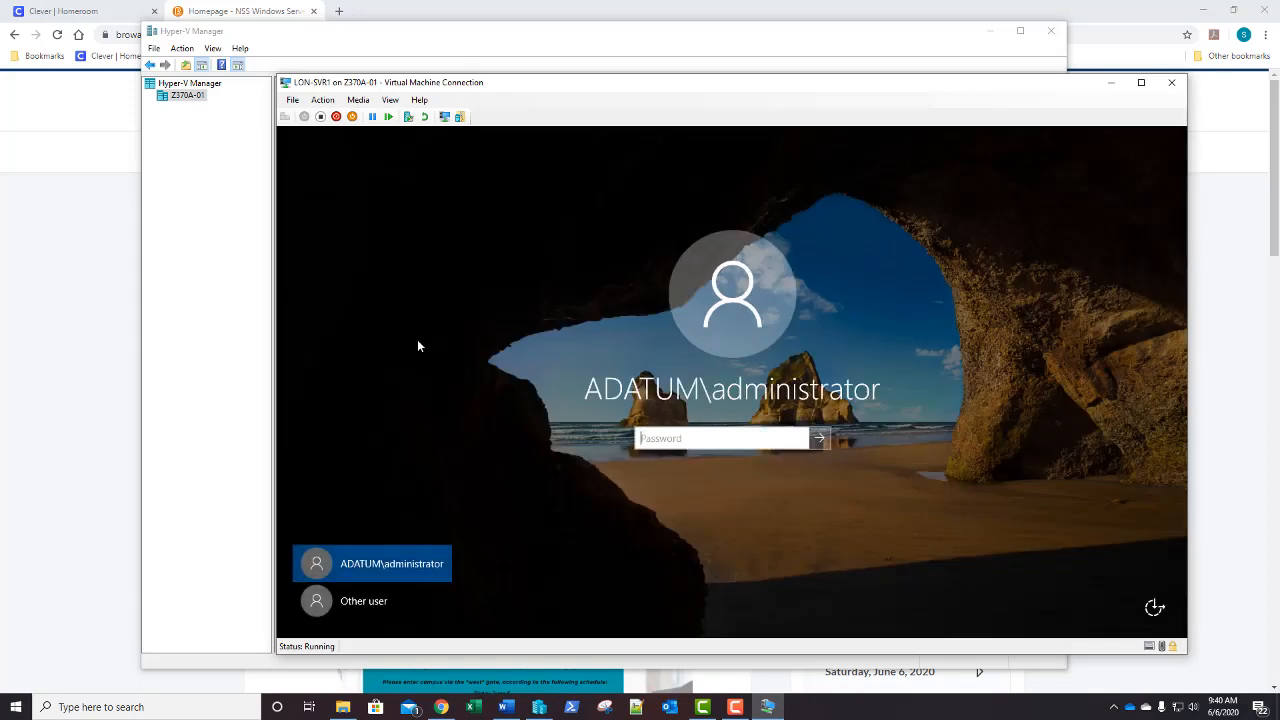
{"action": "type", "text": "Pa$$w0rd"}
{"action": "key", "text": "Return"}
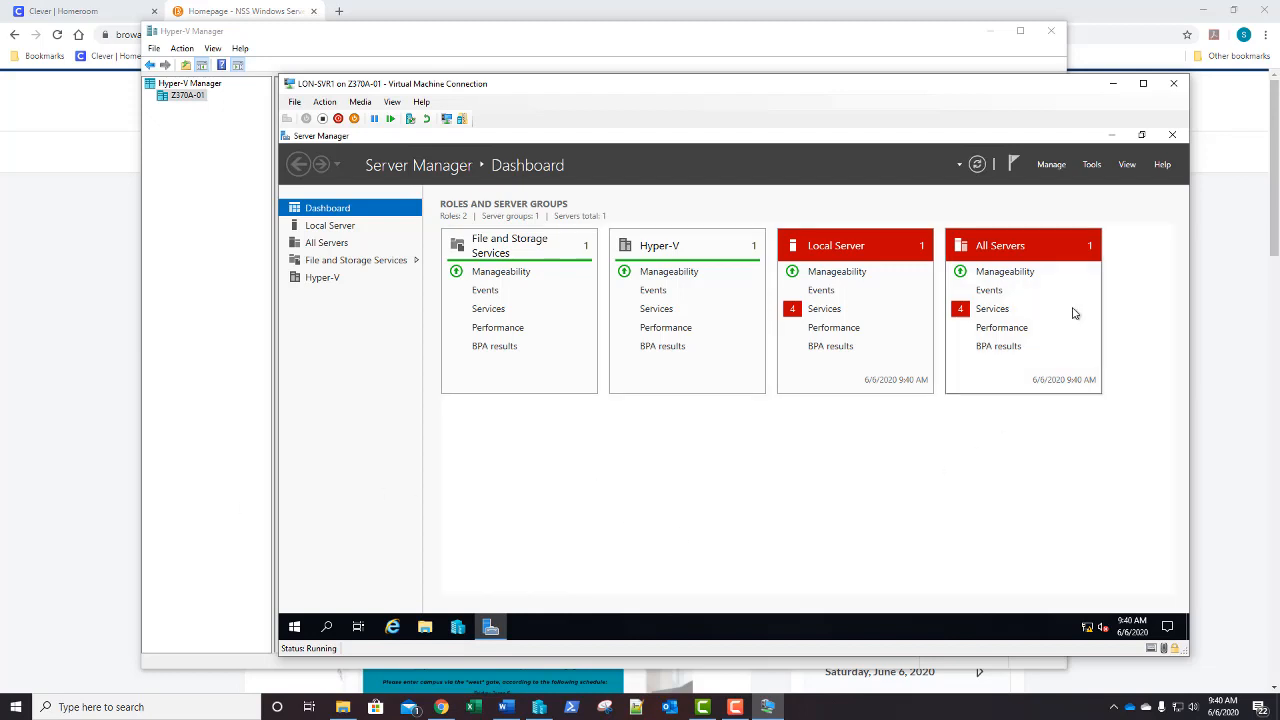
Launch Hyper-V Manager inside LON-SVR1 from Server Manager's Tools menu
{"action": "left_click", "coordinate": [1091, 168]}
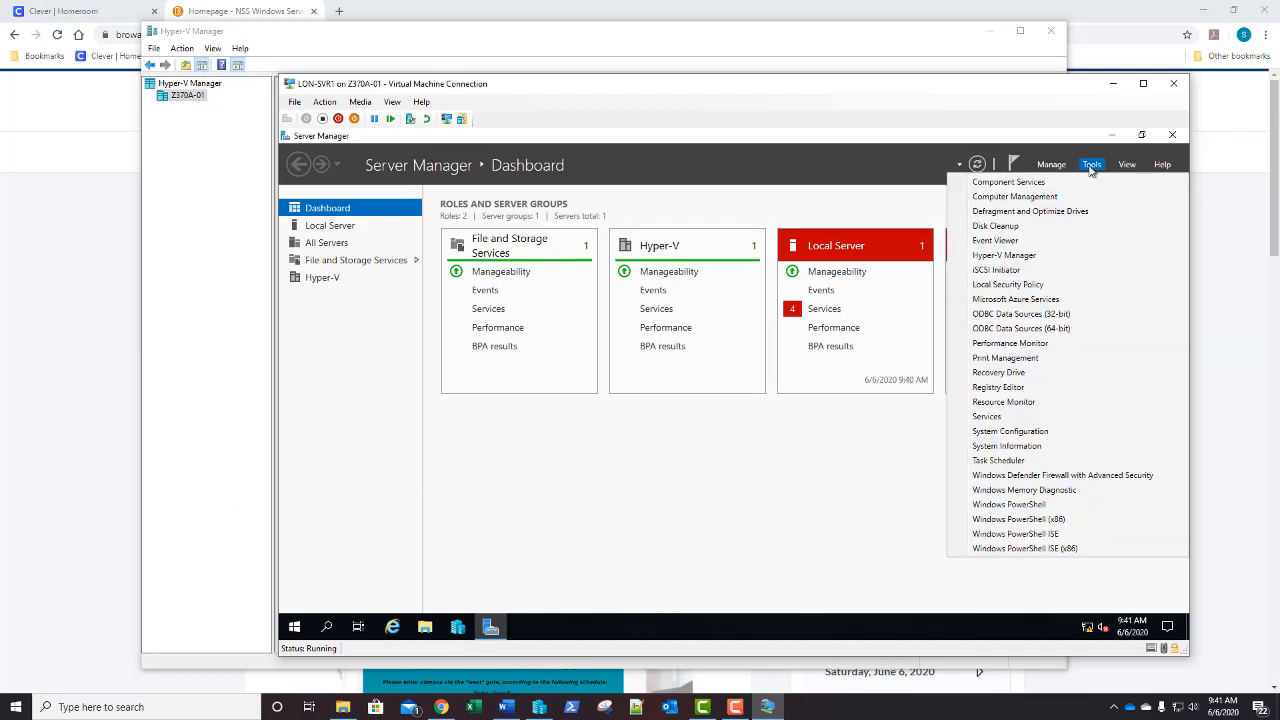
{"action": "left_click", "coordinate": [1004, 256]}
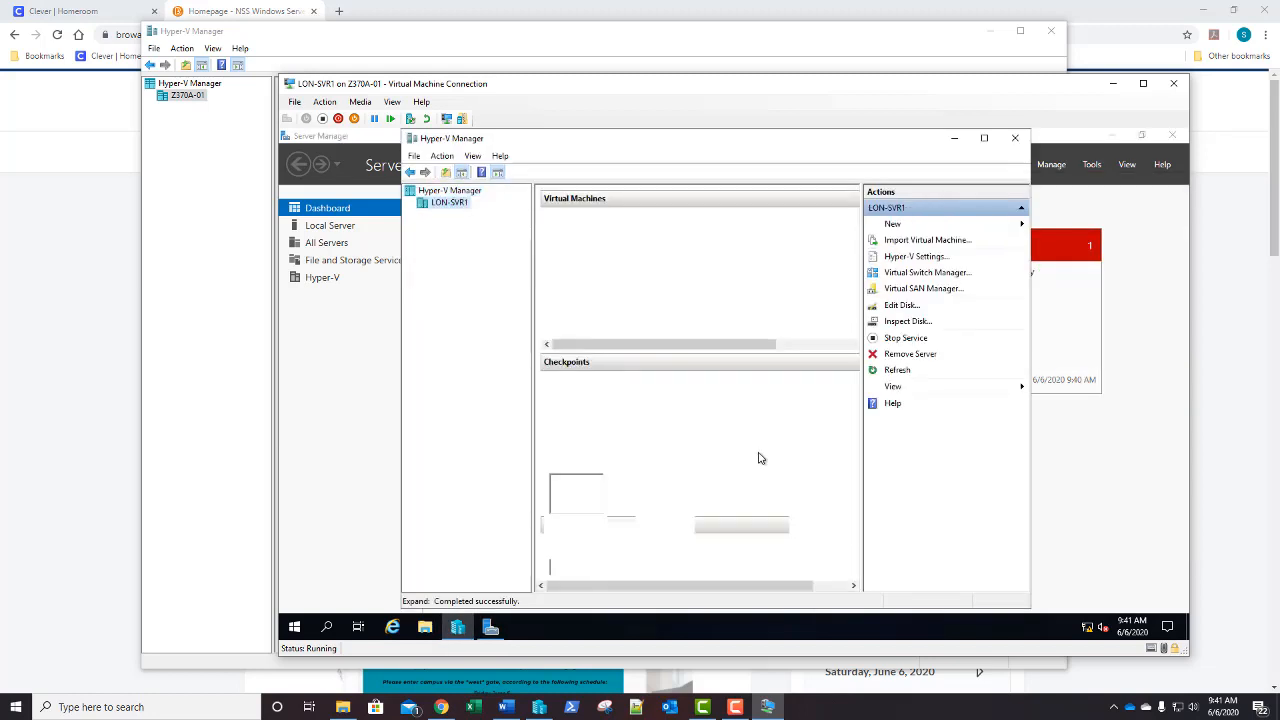
{"action": "right_click", "coordinate": [458, 628]}
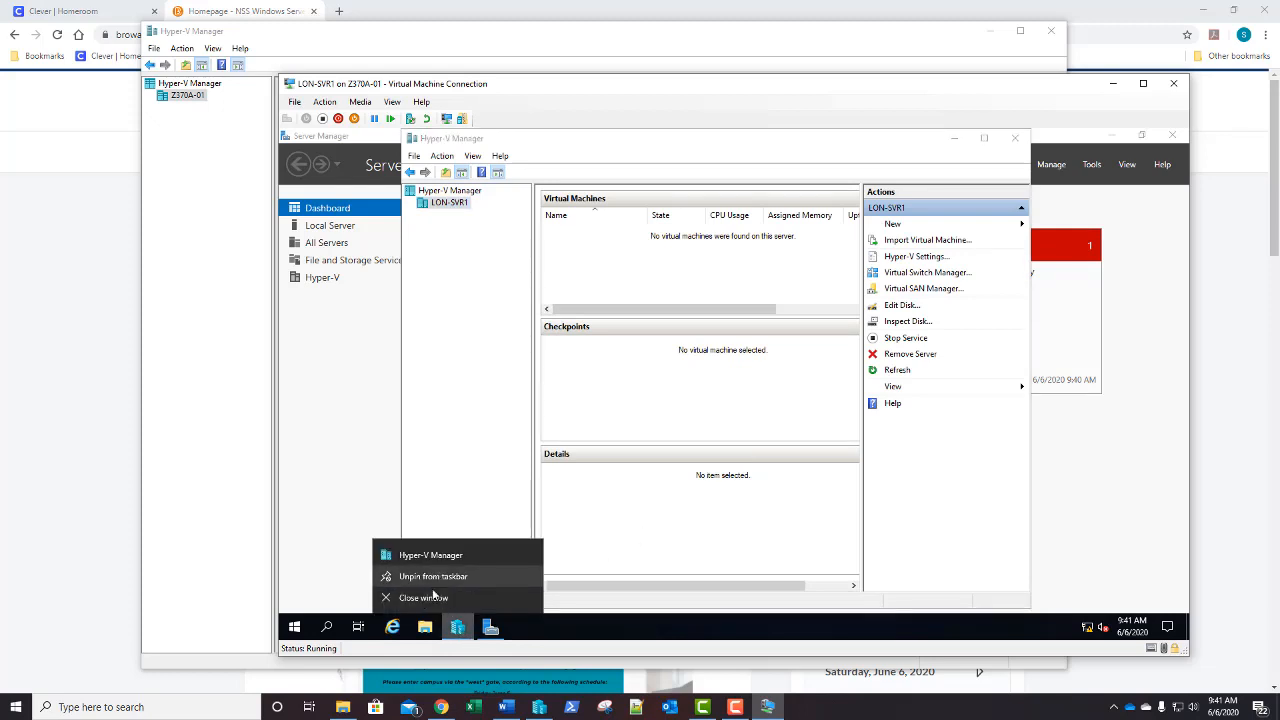
{"action": "left_click", "coordinate": [596, 617]}
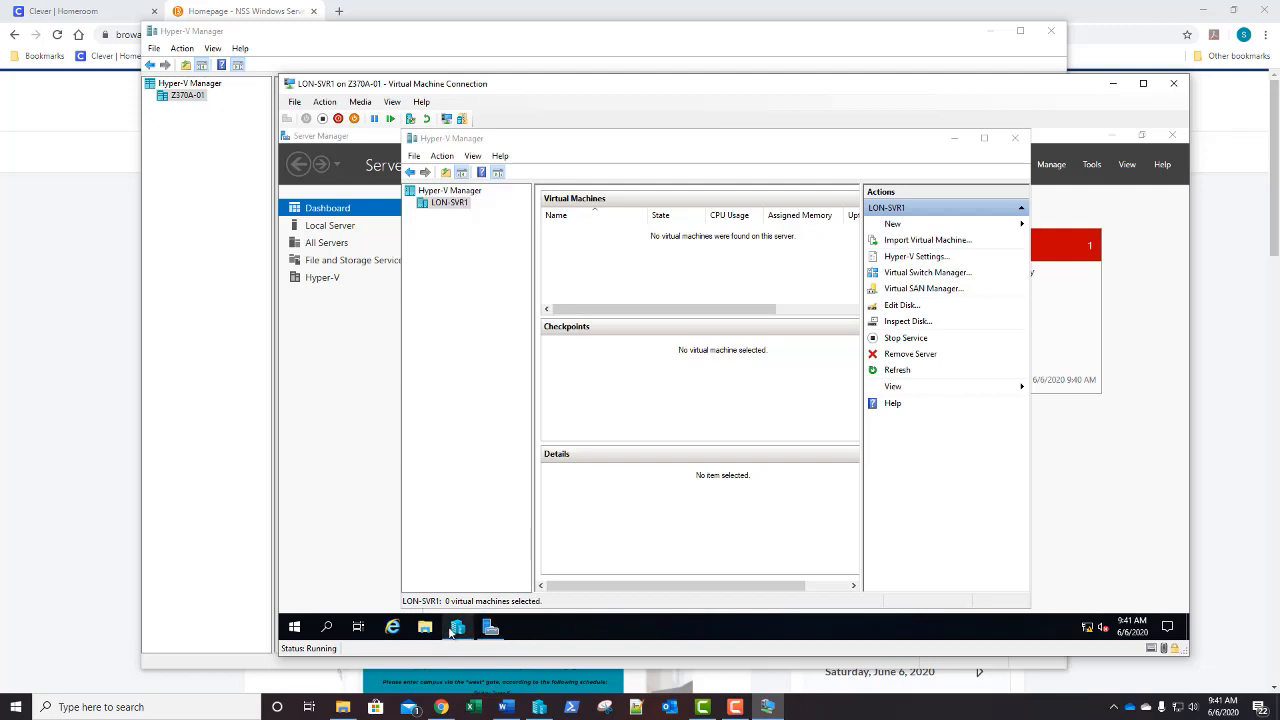
{"action": "left_click", "coordinate": [1015, 138]}
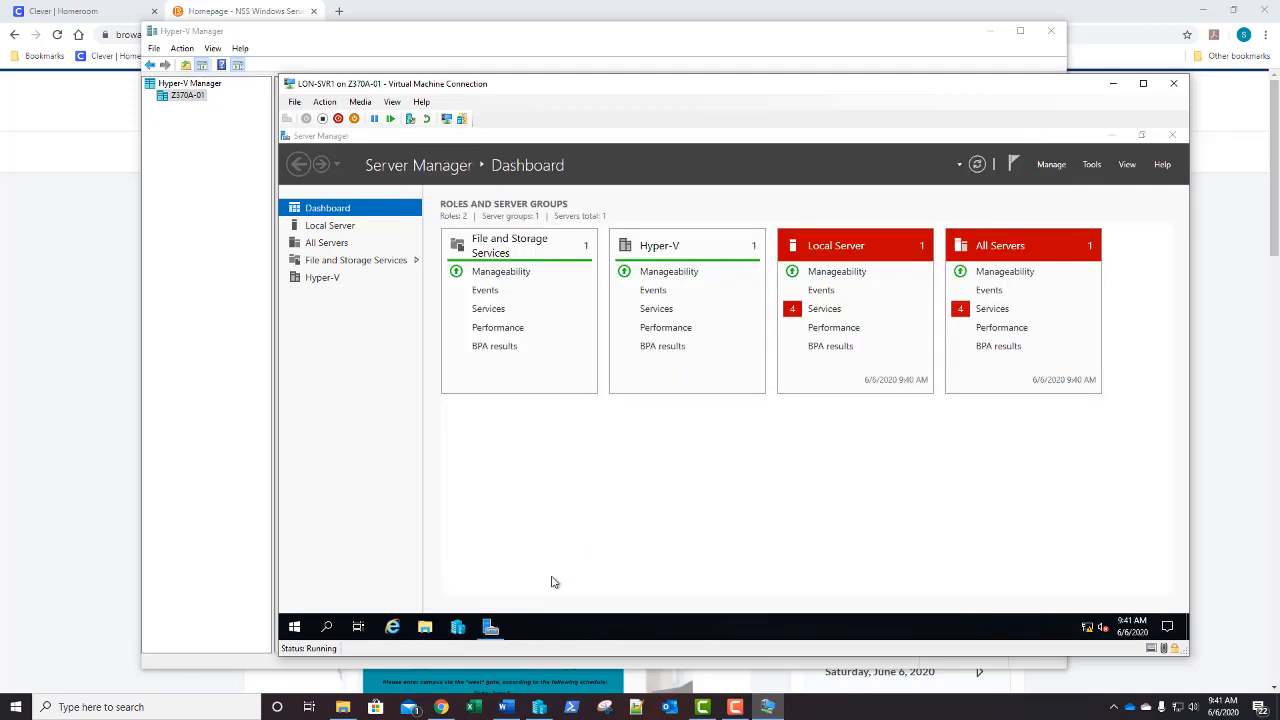
{"action": "left_click", "coordinate": [458, 628]}
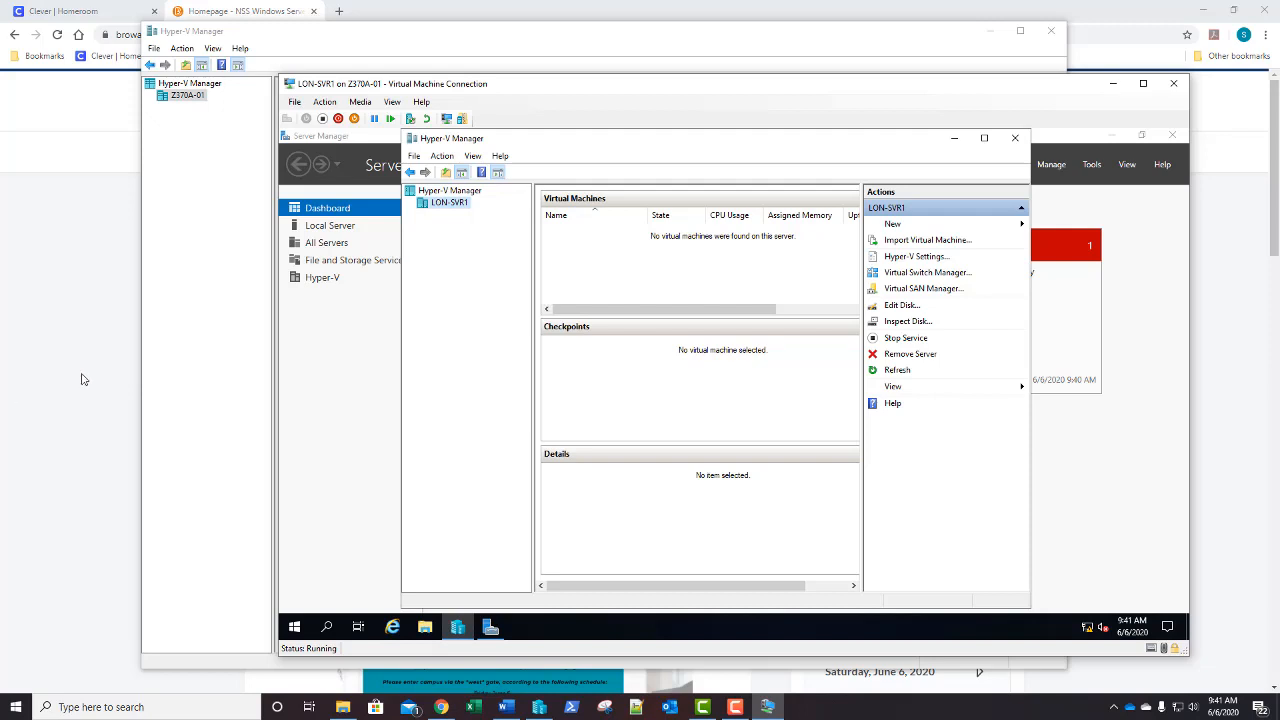
Start the New Virtual Hard Disk Wizard and pass the Before You Begin page
{"action": "mouse_move", "coordinate": [947, 228]}
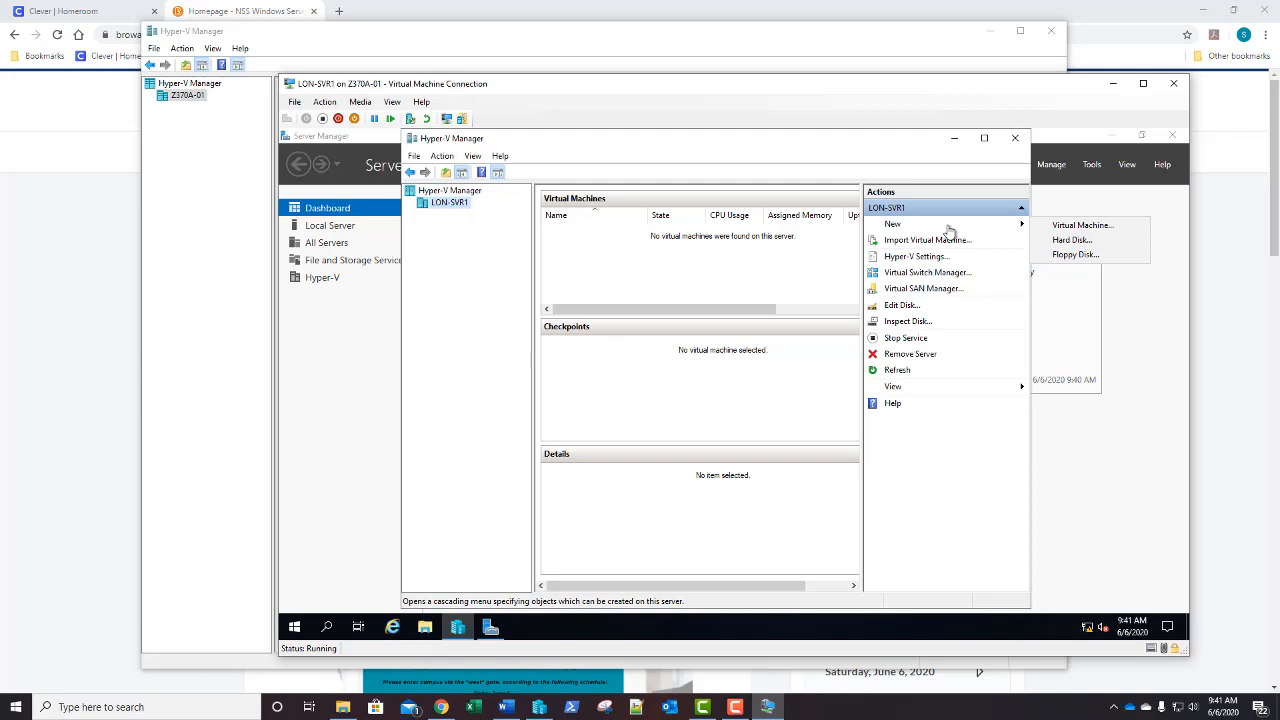
{"action": "left_click", "coordinate": [1068, 241]}
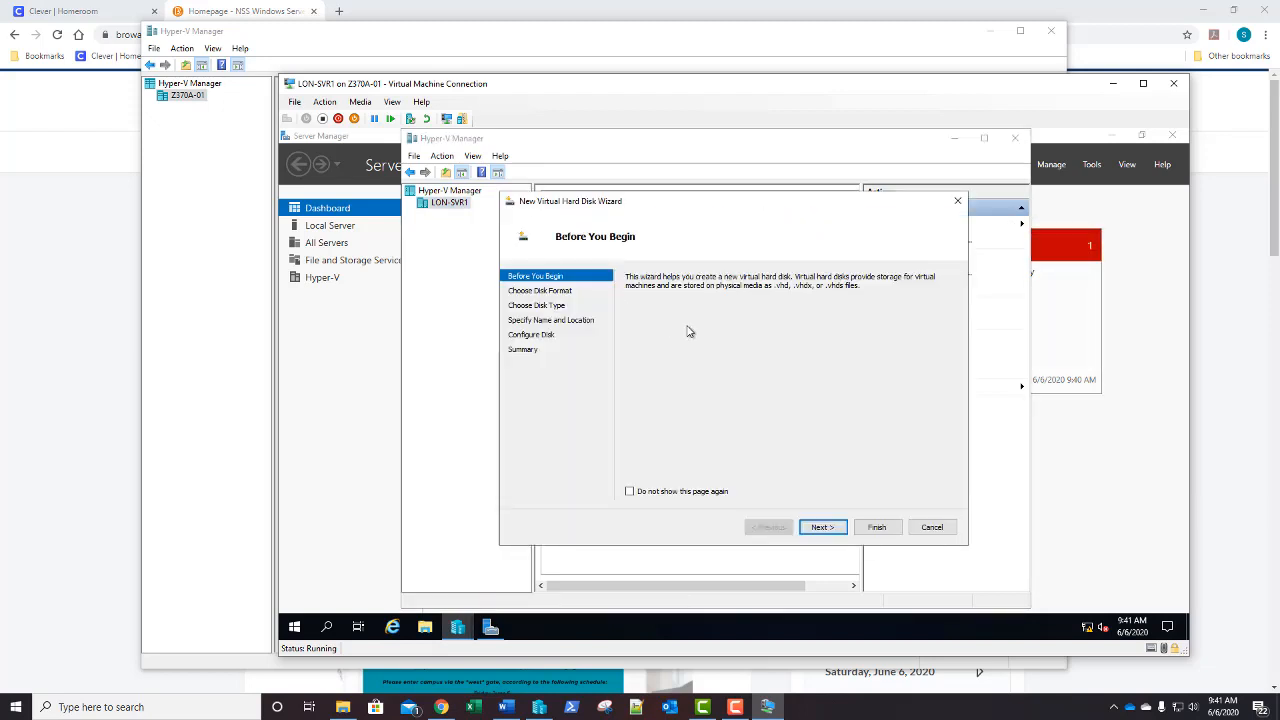
{"action": "left_click", "coordinate": [821, 530]}
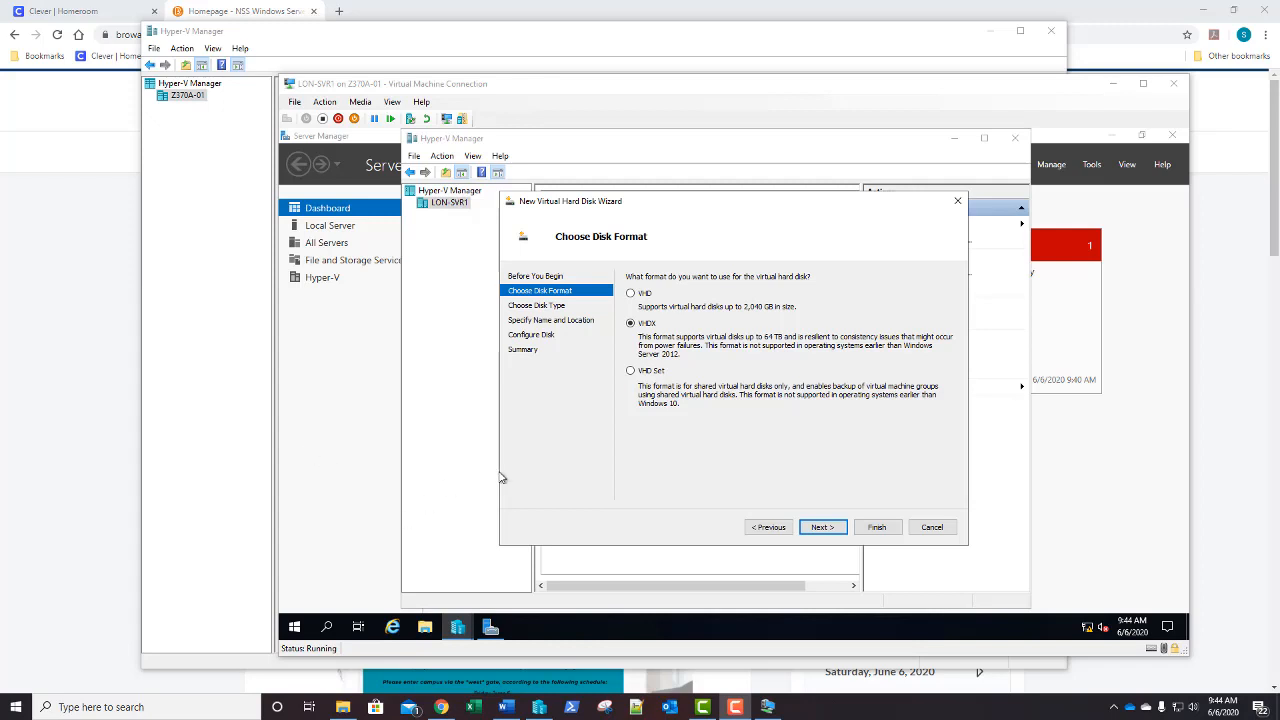
Leave VHDX as the disk format and advance to Choose Disk Type
{"action": "left_click", "coordinate": [820, 527]}
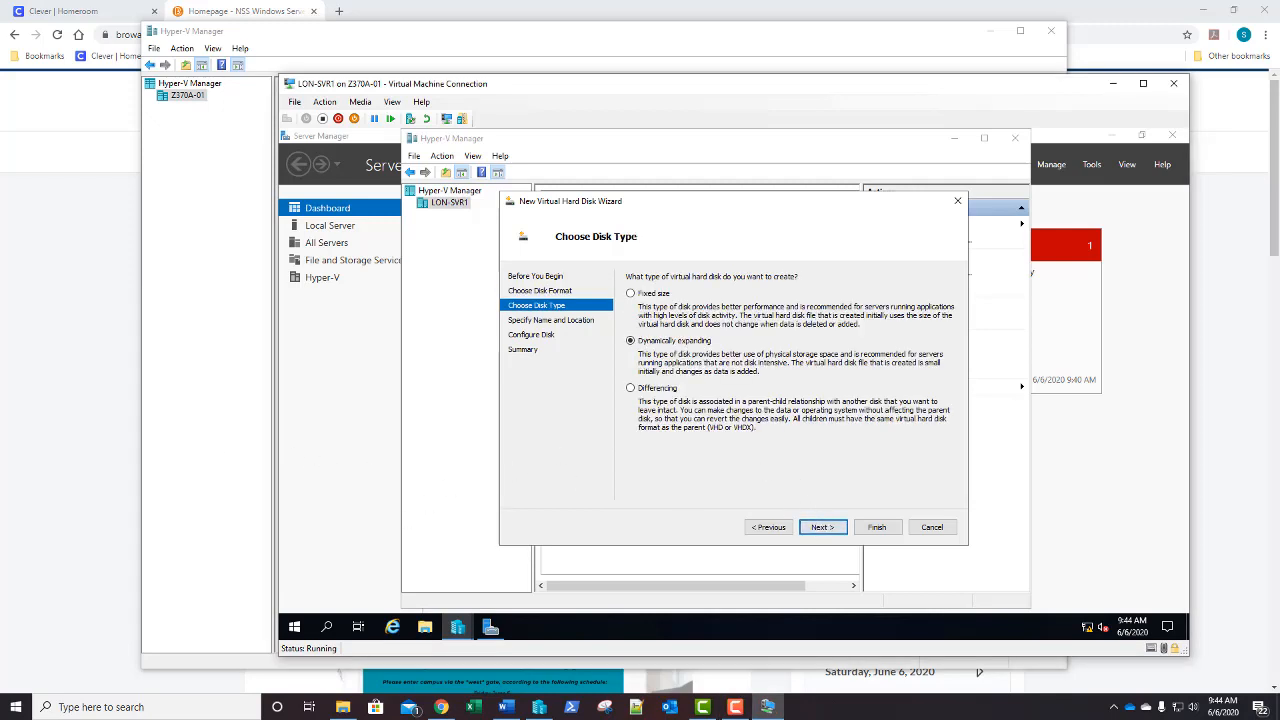
Create a fixed-size 20 GB disk named Fixed1 in the default location
{"action": "left_click", "coordinate": [630, 294]}
{"action": "left_click", "coordinate": [822, 527]}
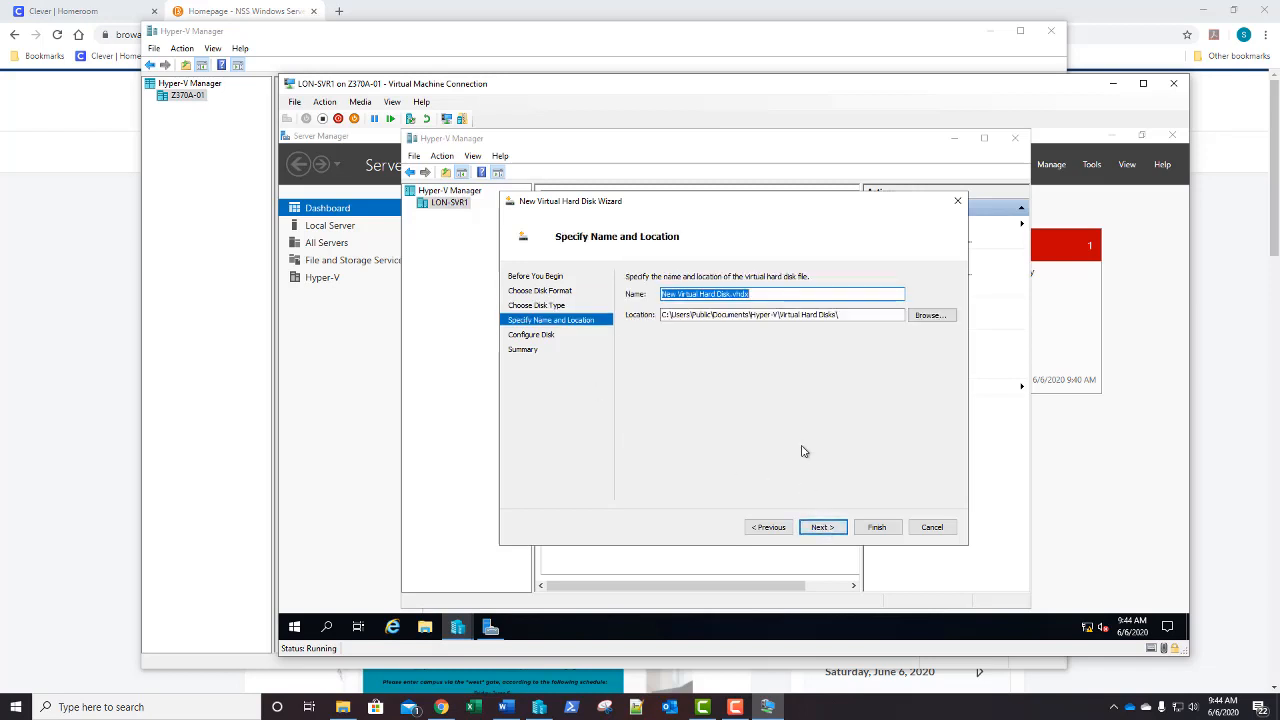
{"action": "type", "text": "F"}
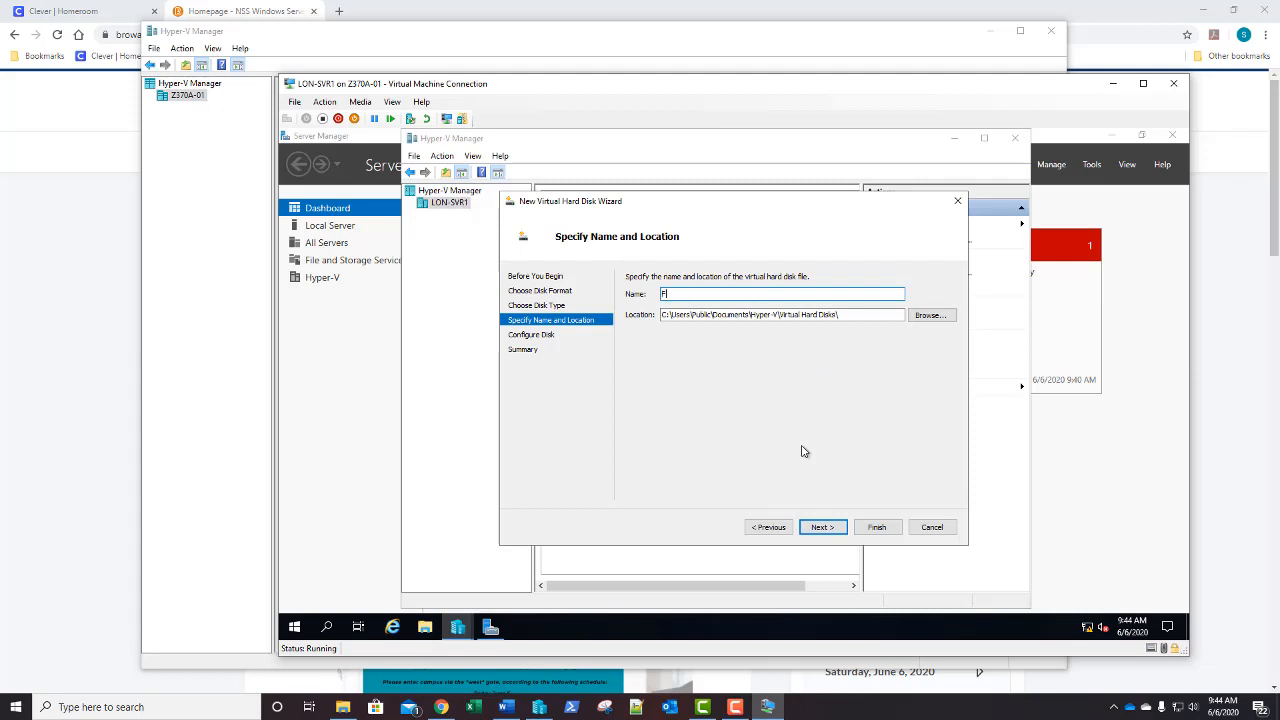
{"action": "type", "text": "ixed1"}
{"action": "left_click", "coordinate": [820, 528]}
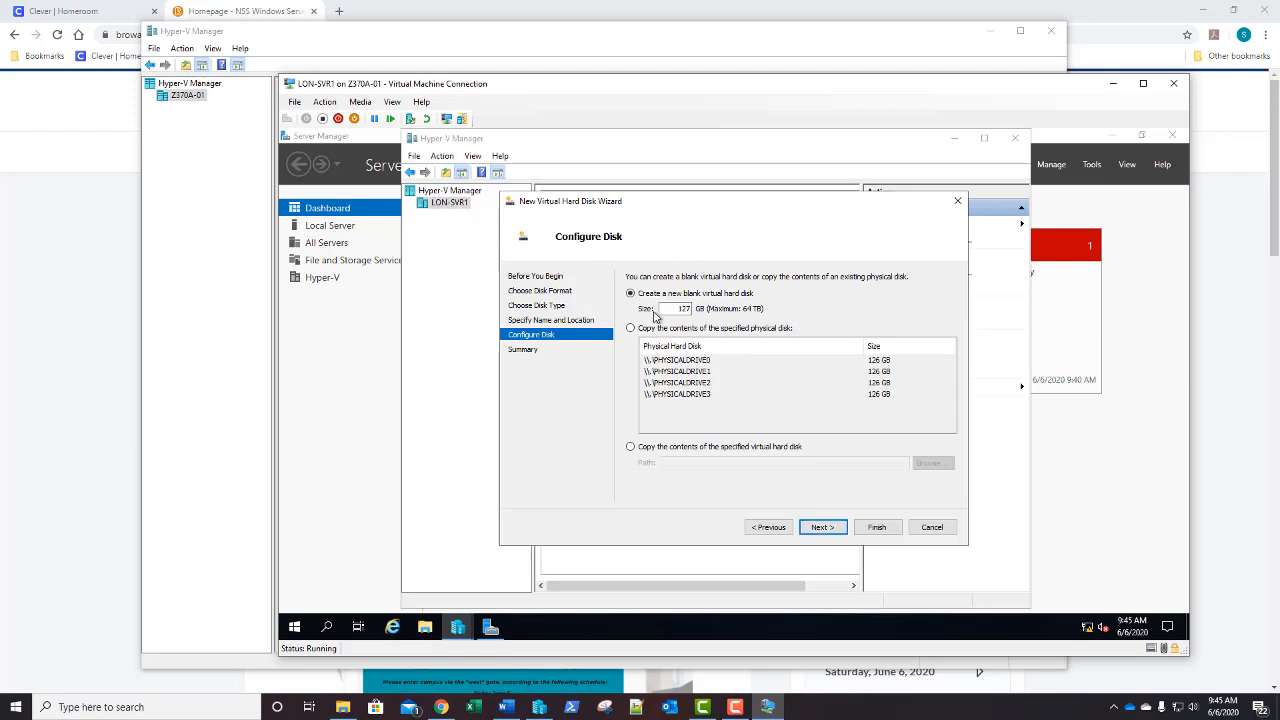
{"action": "left_click_drag", "start_coordinate": [660, 312], "coordinate": [692, 312]}
{"action": "type", "text": "20"}
{"action": "left_click", "coordinate": [826, 528]}
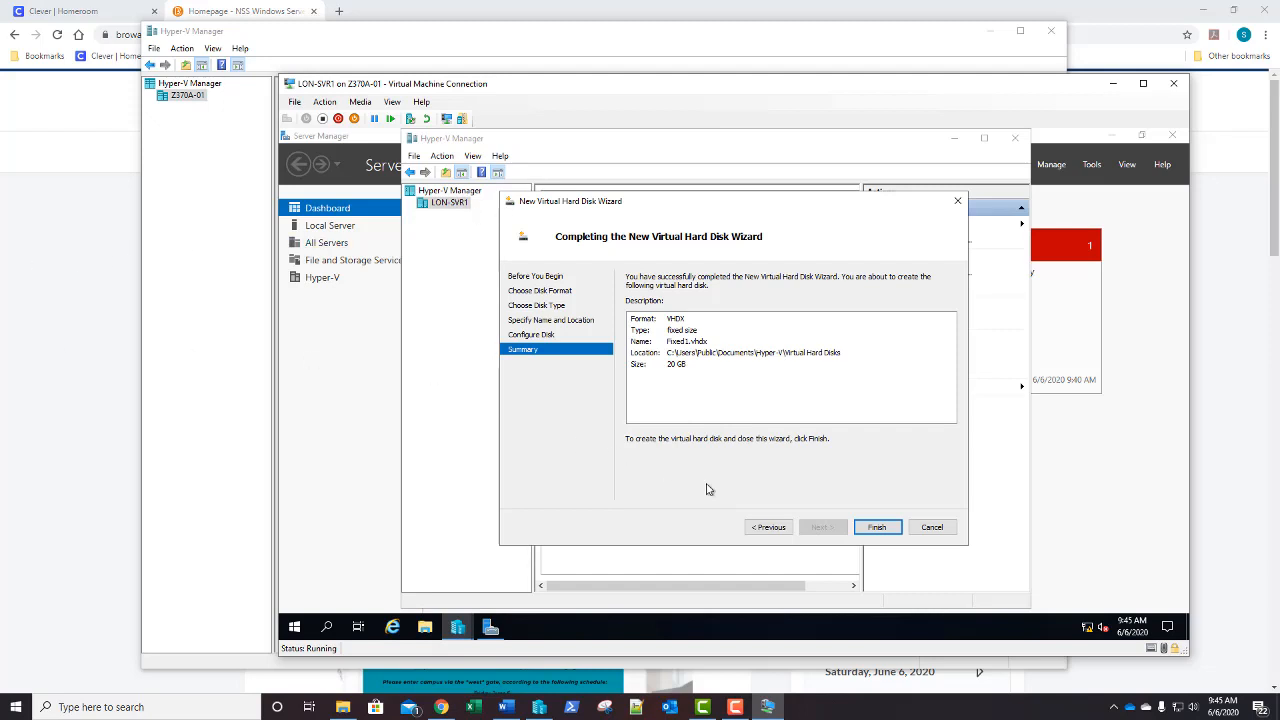
{"action": "left_click", "coordinate": [884, 532]}
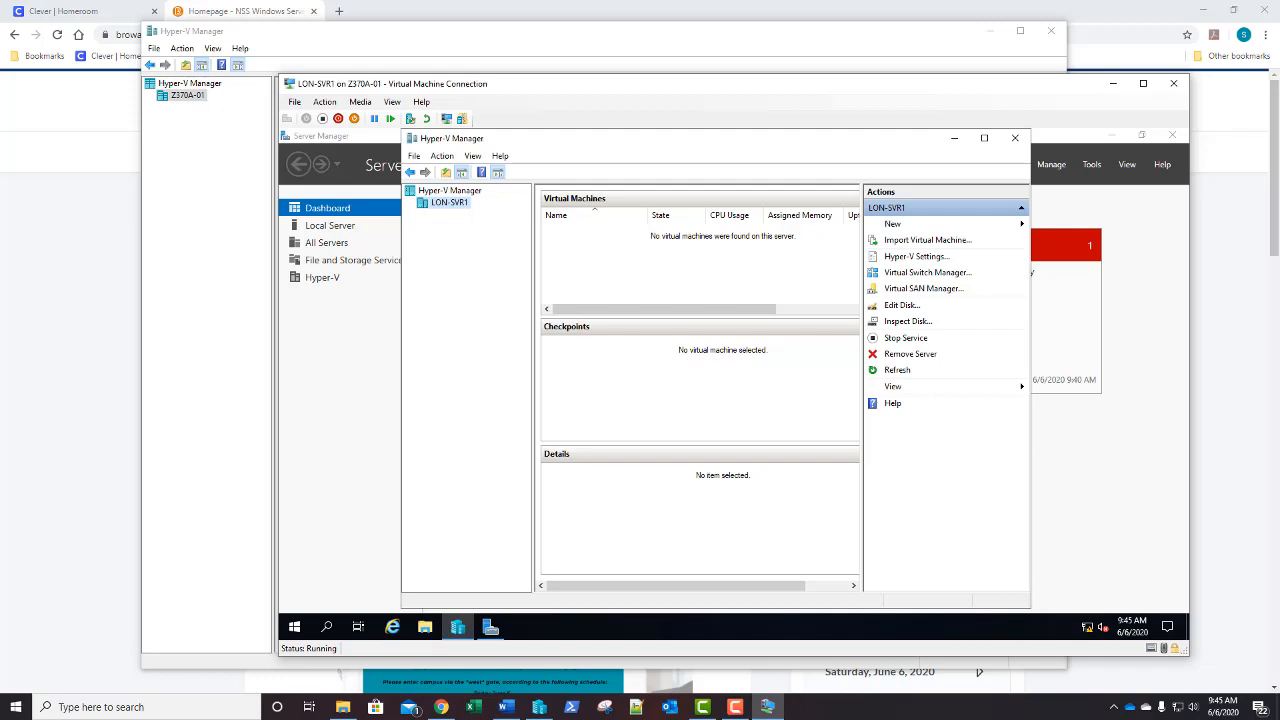
{"action": "left_click", "coordinate": [424, 628]}
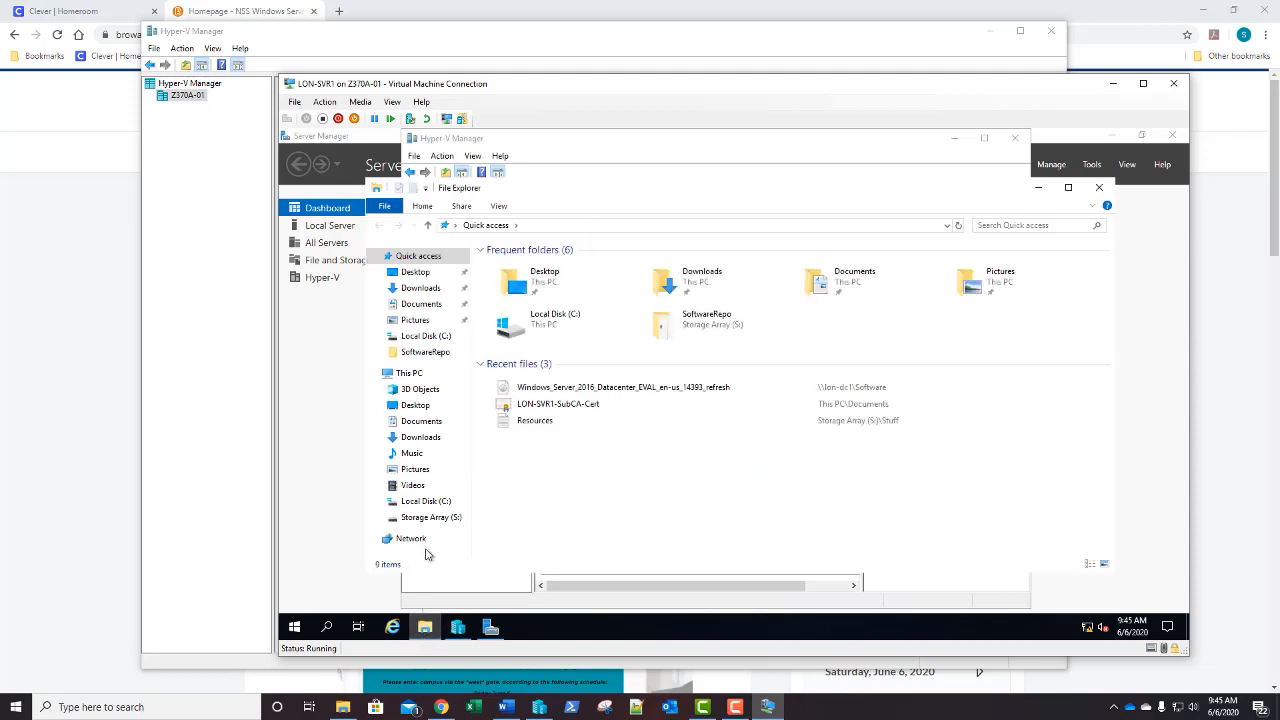
{"action": "left_click", "coordinate": [421, 503]}
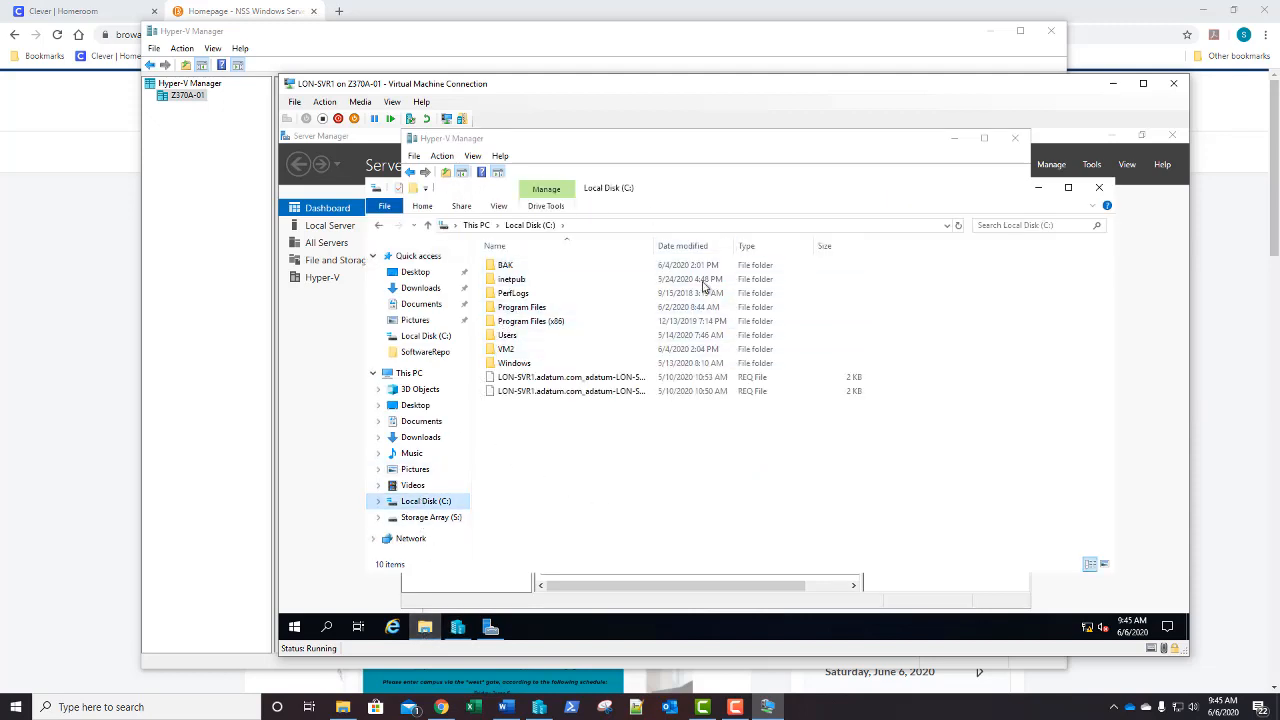
{"action": "left_click", "coordinate": [419, 520]}
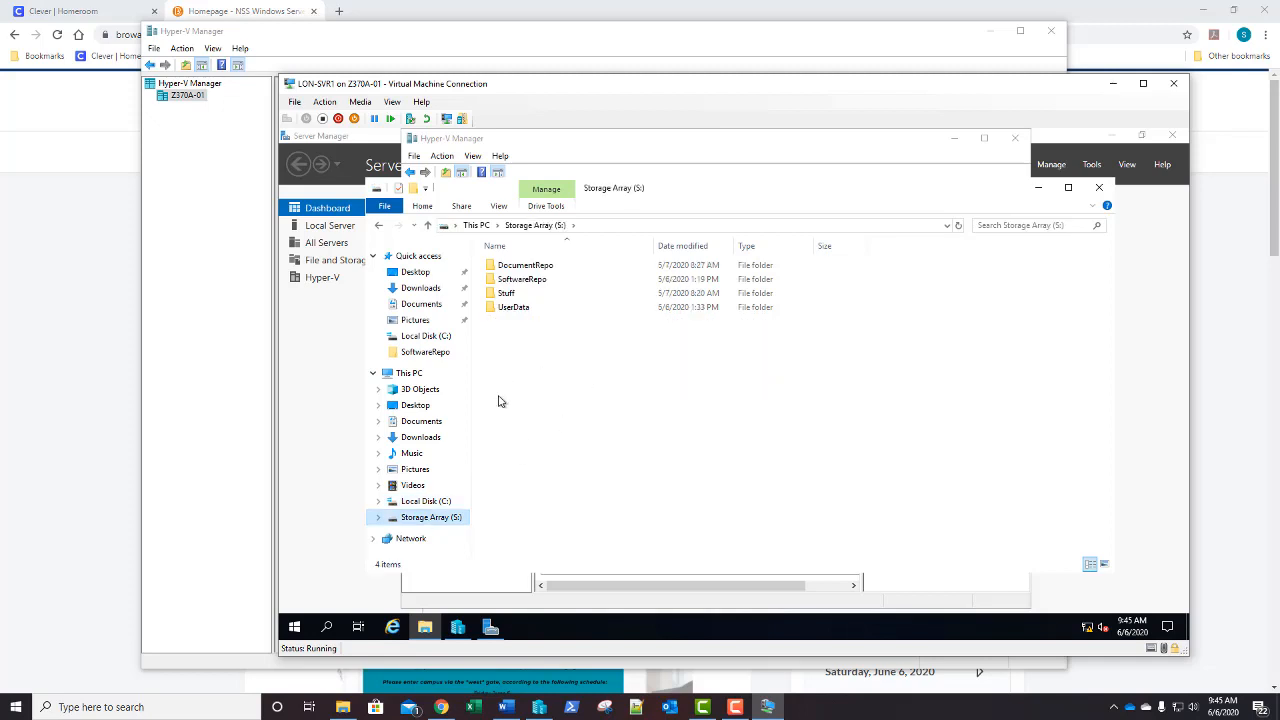
{"action": "left_click", "coordinate": [418, 502]}
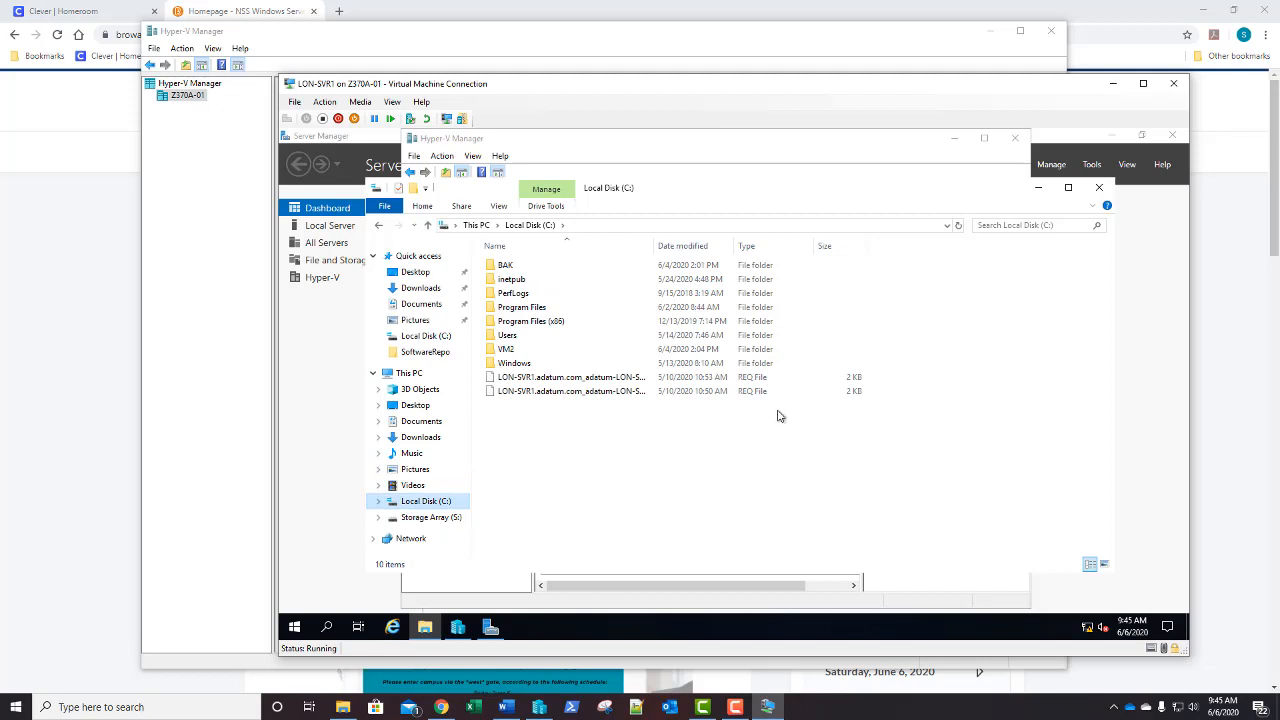
{"action": "left_click", "coordinate": [1099, 187]}
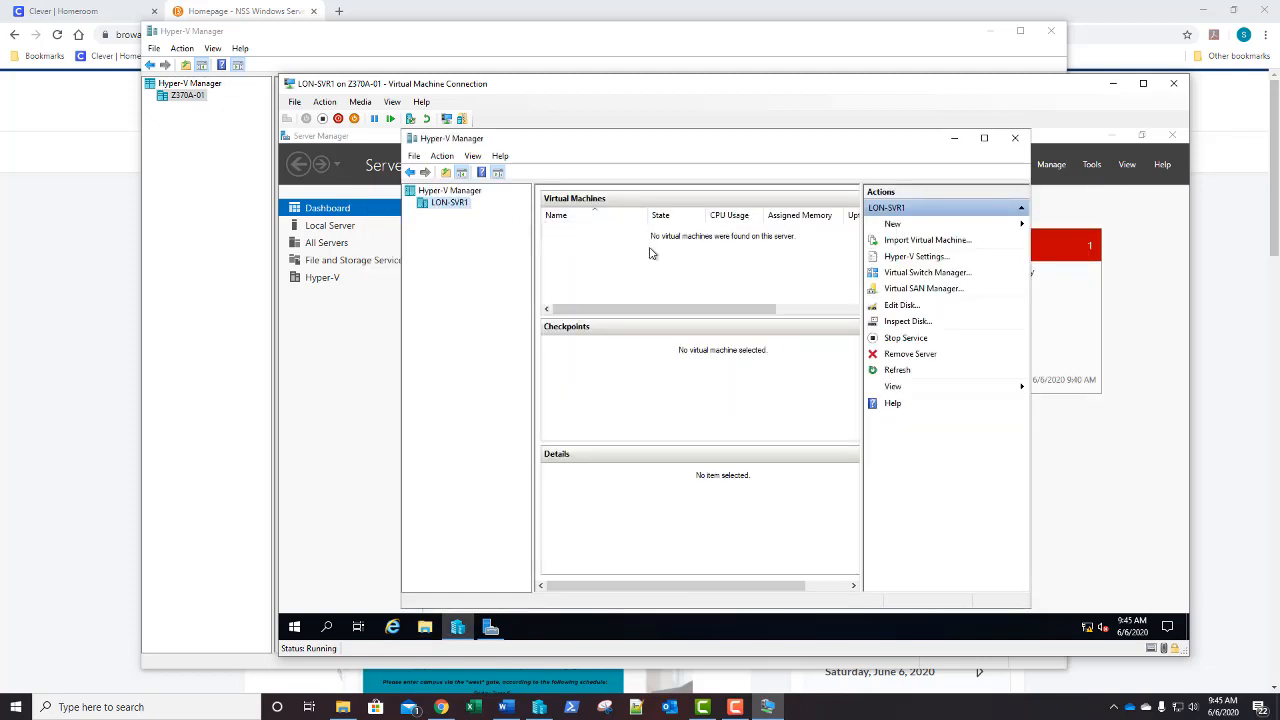
Open Hyper-V Settings to view the default Virtual Hard Disks folder
{"action": "left_click", "coordinate": [890, 258]}
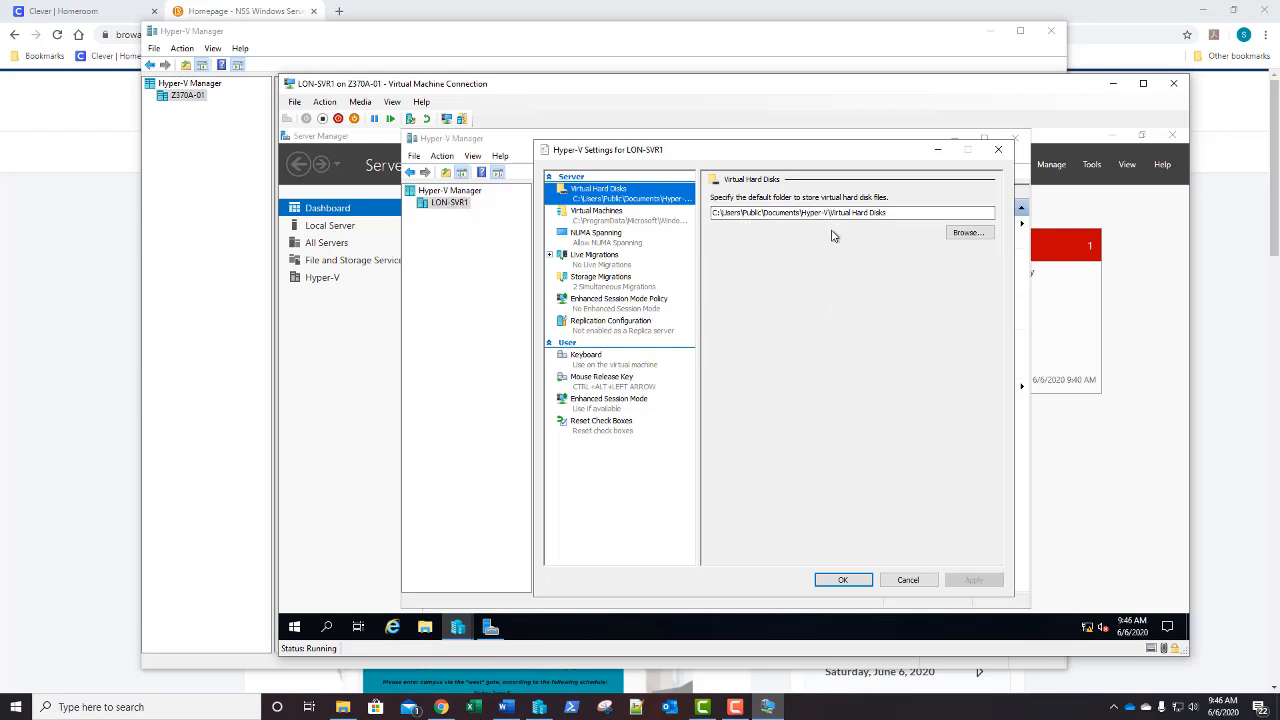
{"action": "left_click", "coordinate": [425, 627]}
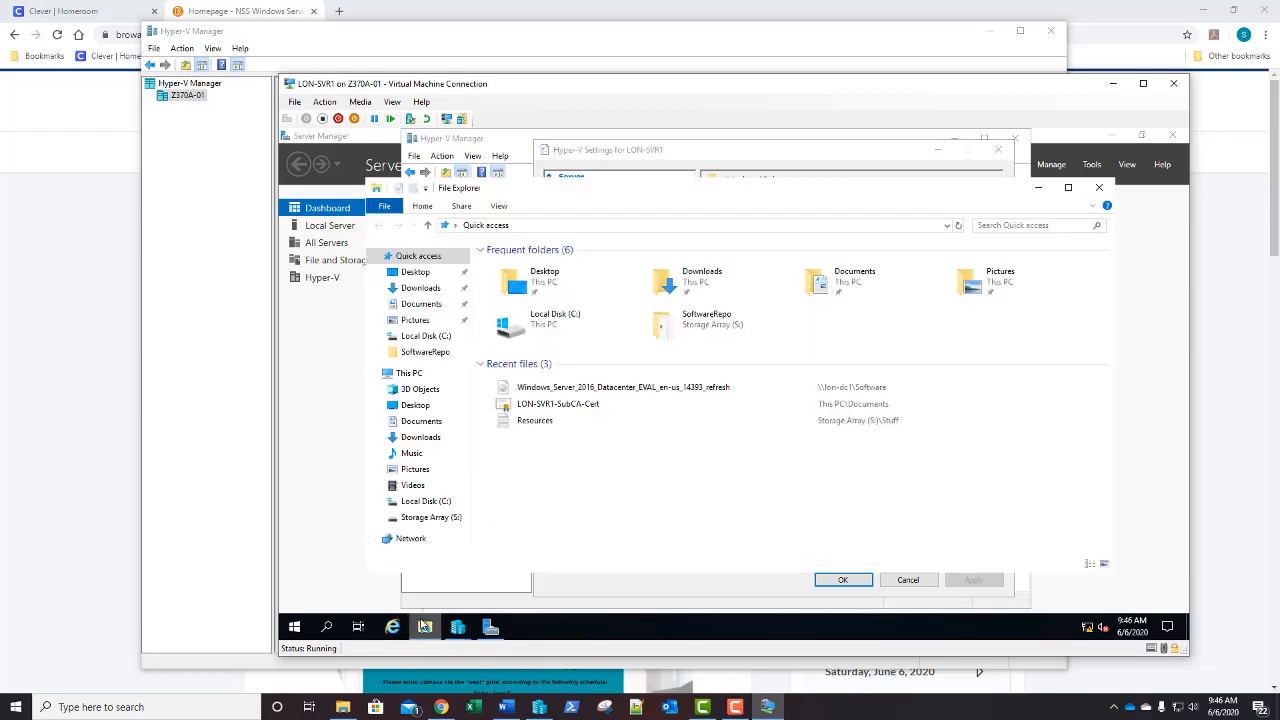
{"action": "left_click", "coordinate": [427, 502]}
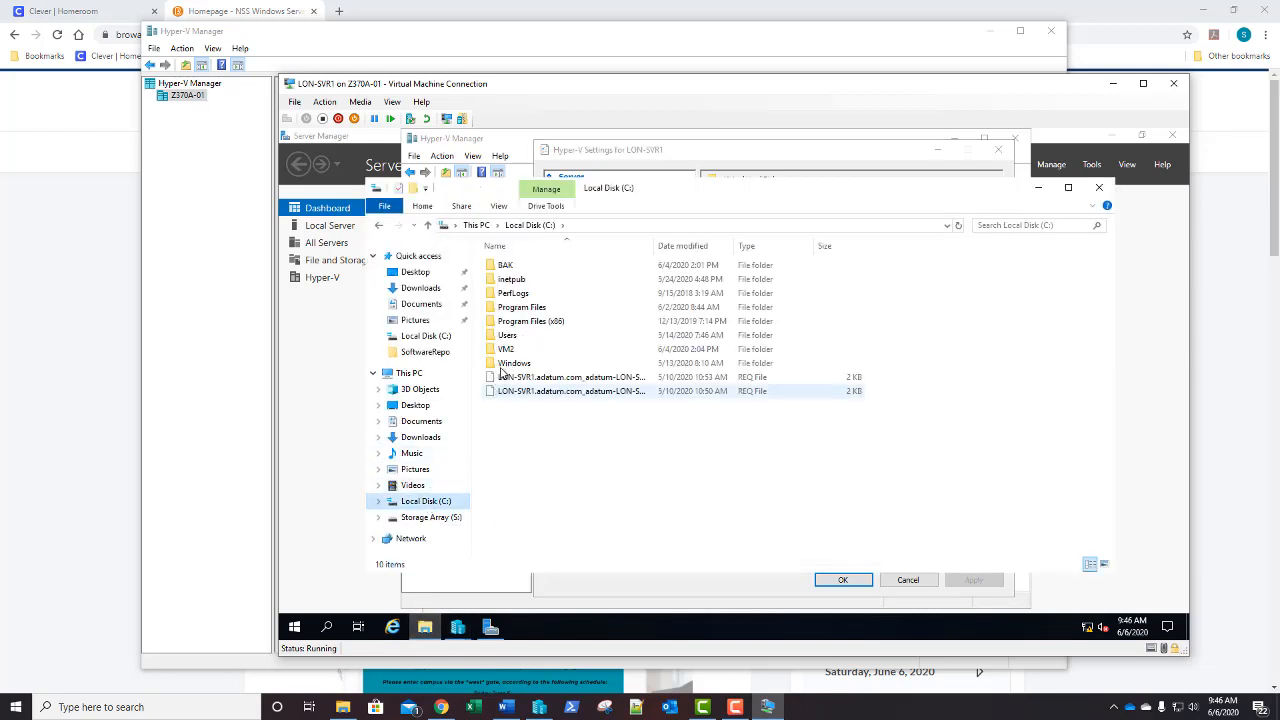
{"action": "double_click", "coordinate": [508, 336]}
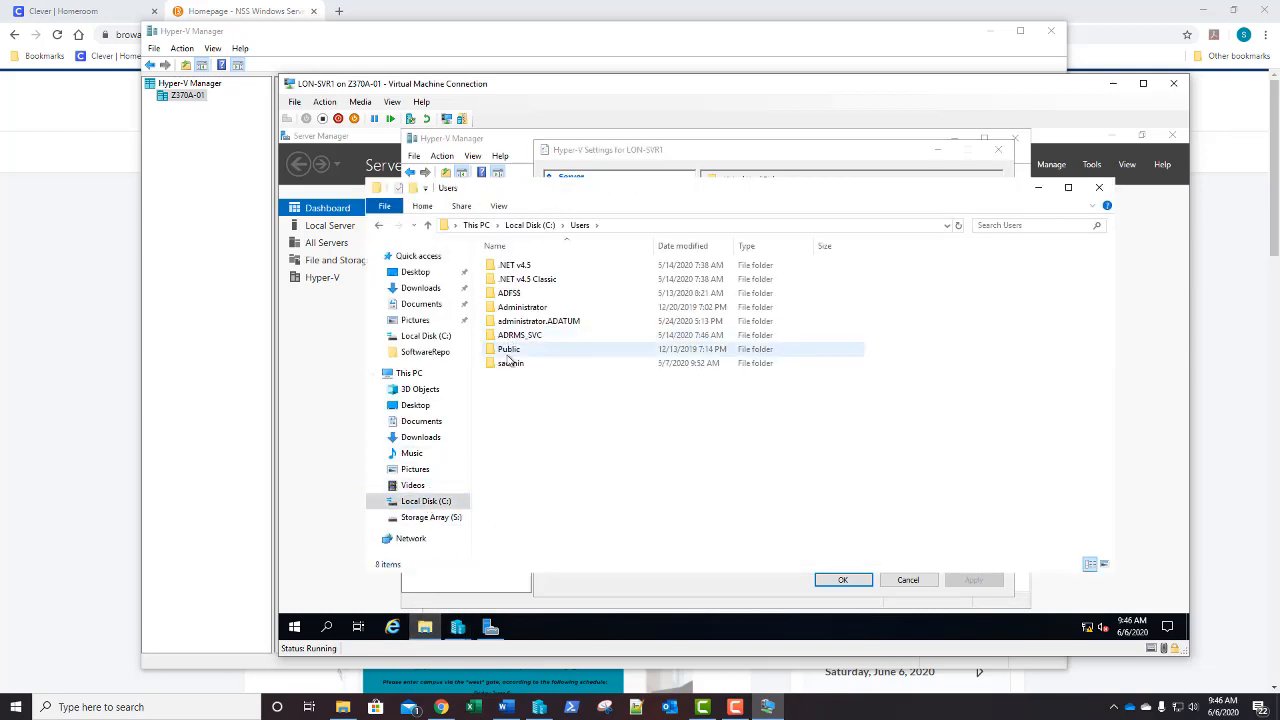
{"action": "double_click", "coordinate": [509, 349]}
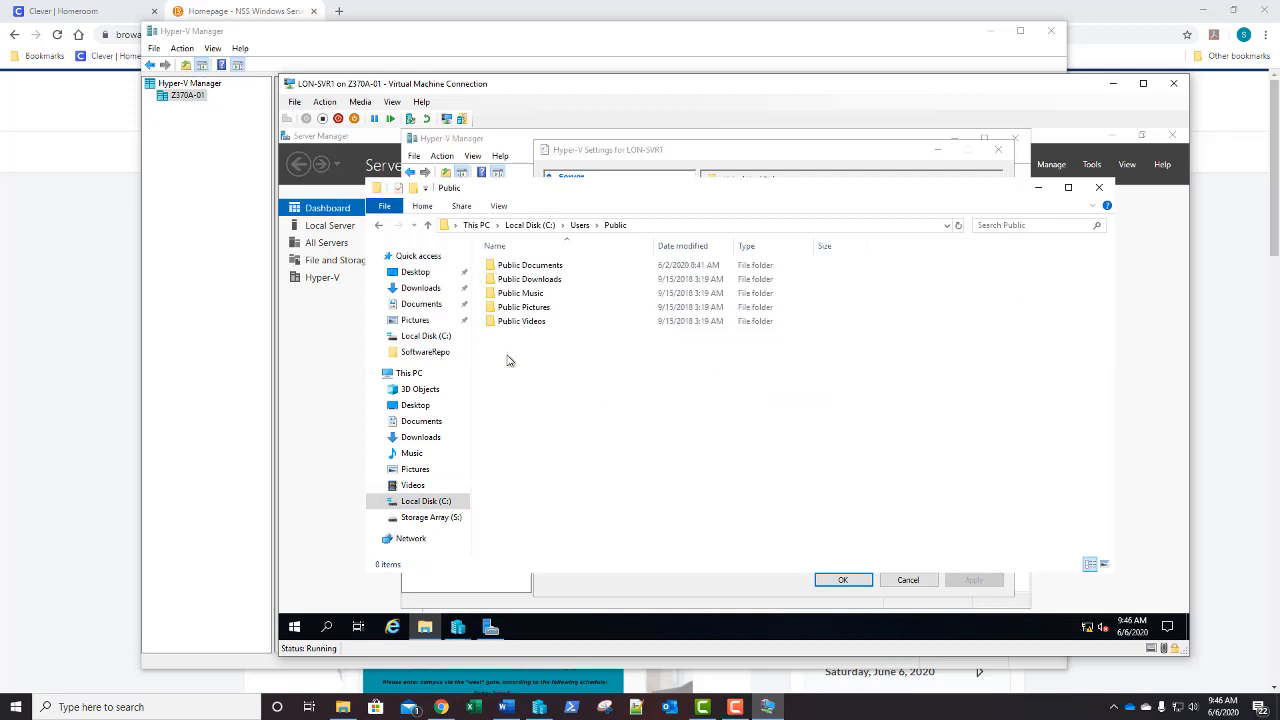
{"action": "double_click", "coordinate": [511, 267]}
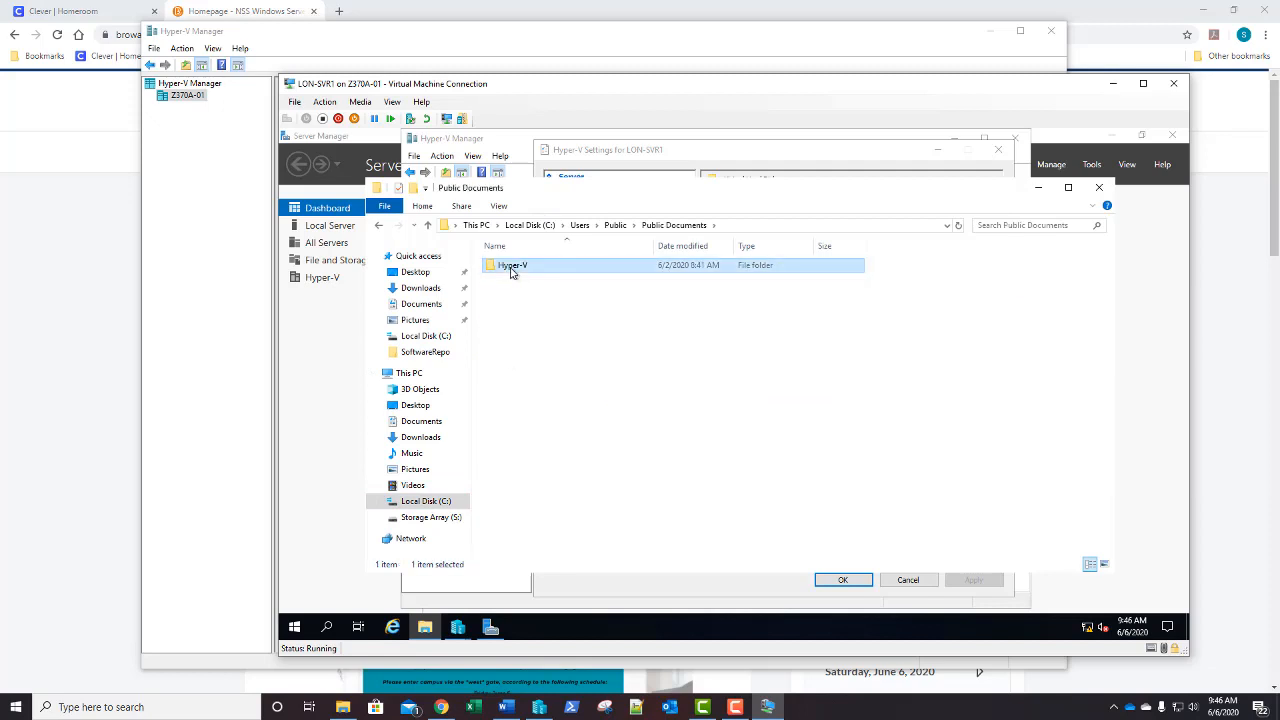
{"action": "double_click", "coordinate": [511, 268]}
{"action": "double_click", "coordinate": [511, 268]}
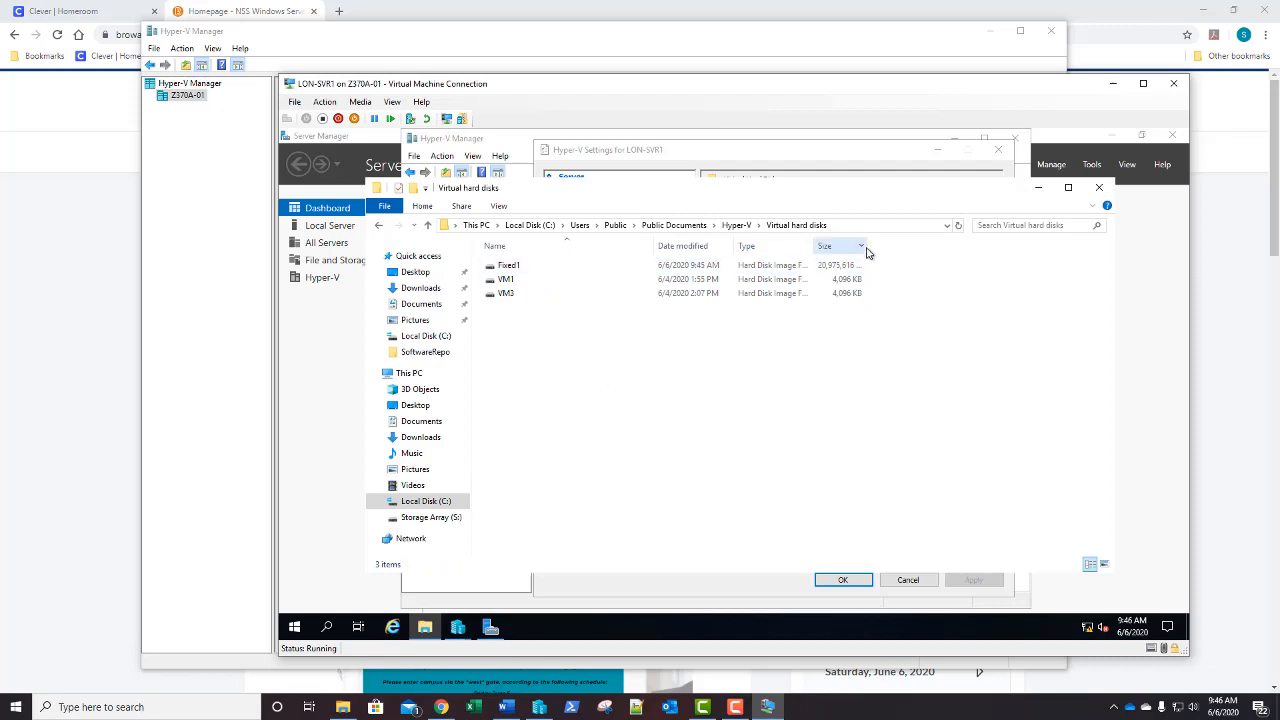
{"action": "left_click_drag", "start_coordinate": [866, 247], "coordinate": [877, 247]}
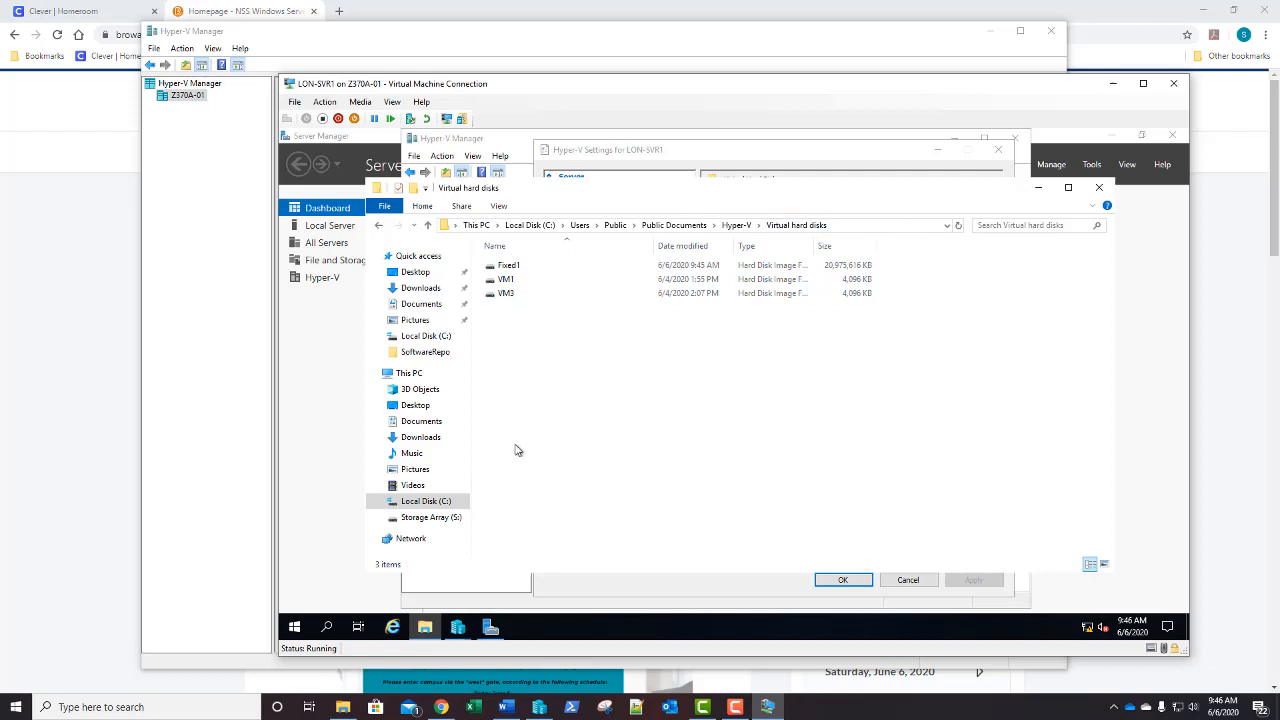
{"action": "left_click", "coordinate": [424, 504]}
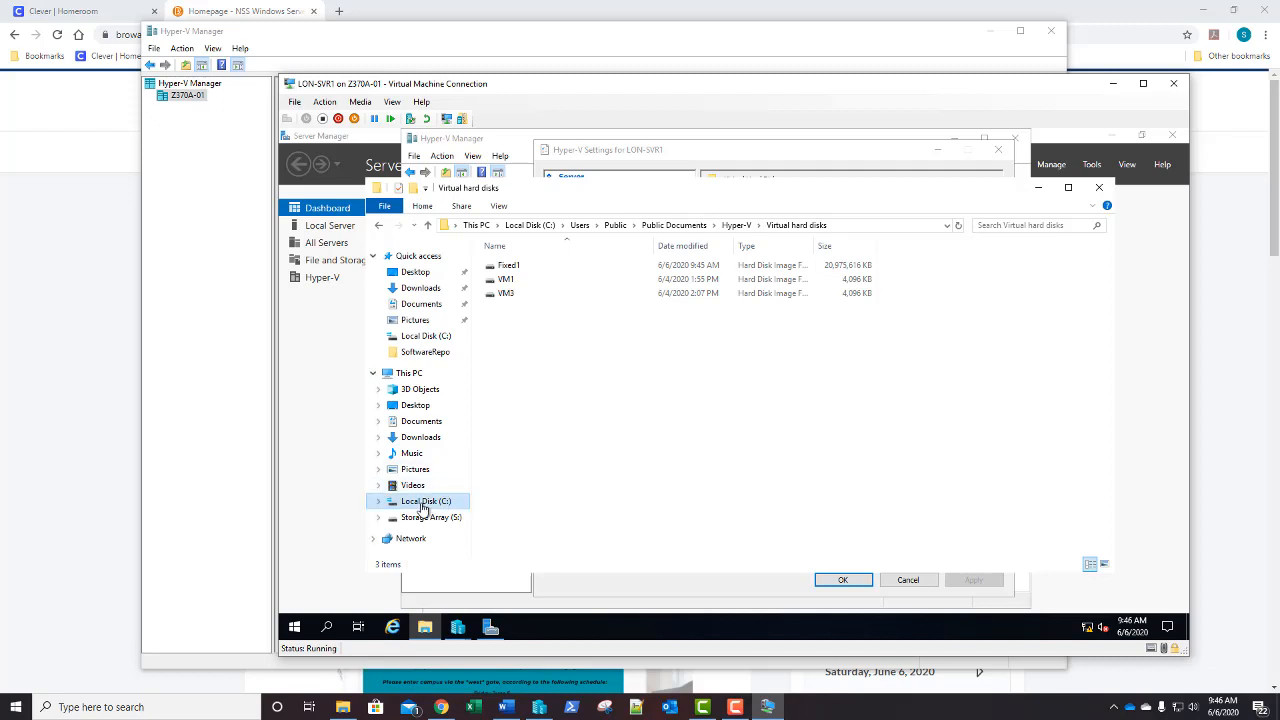
{"action": "left_click", "coordinate": [430, 377]}
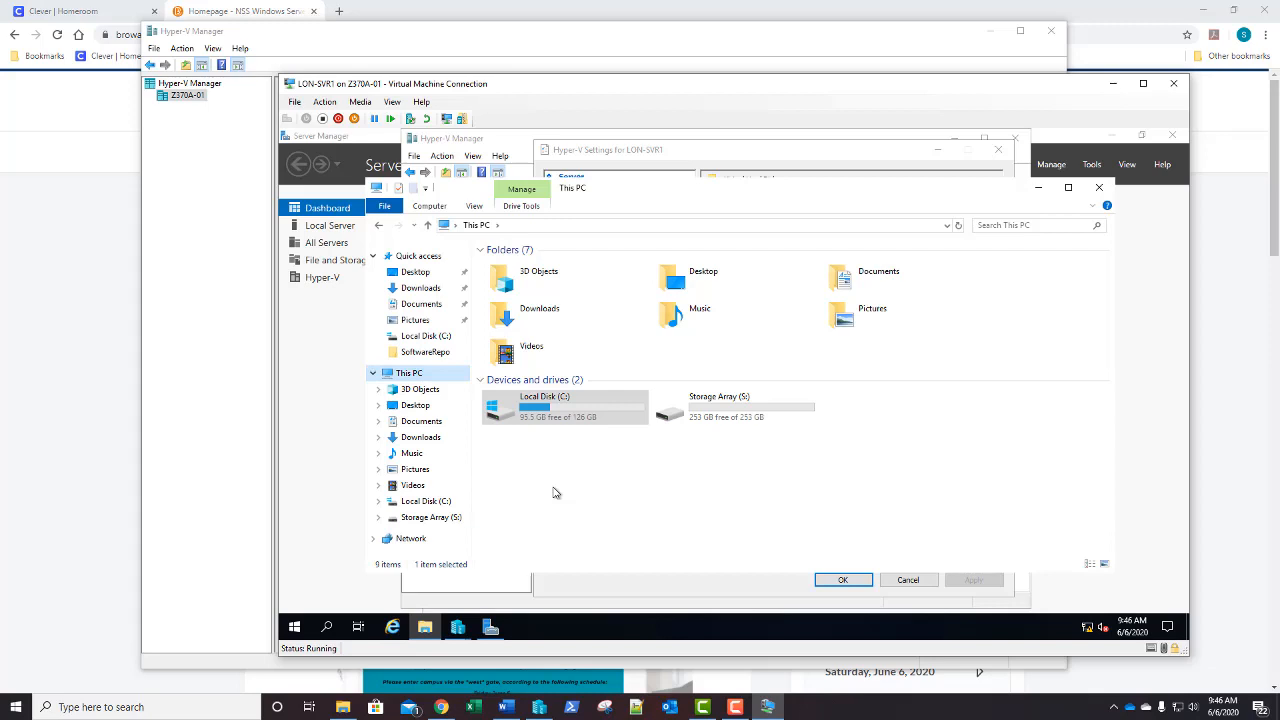
{"action": "left_click", "coordinate": [1099, 187]}
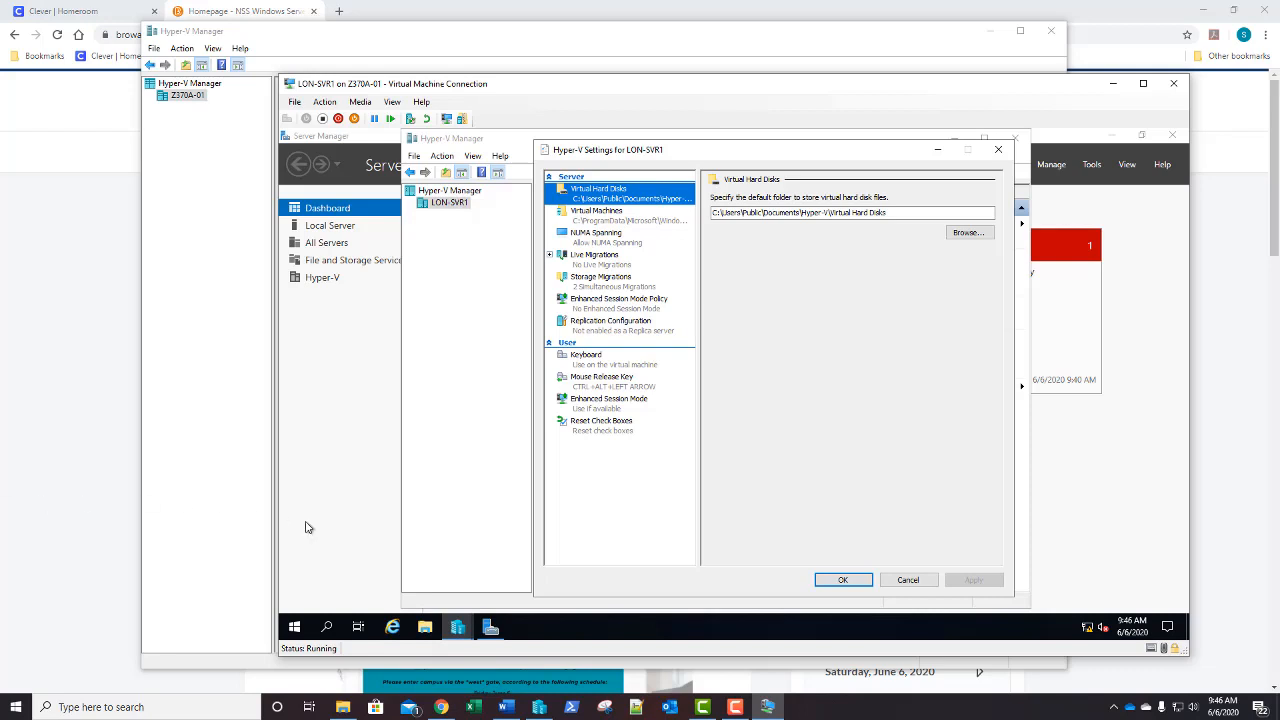
Cancel the Hyper-V Settings dialog without saving changes
{"action": "left_click", "coordinate": [897, 577]}
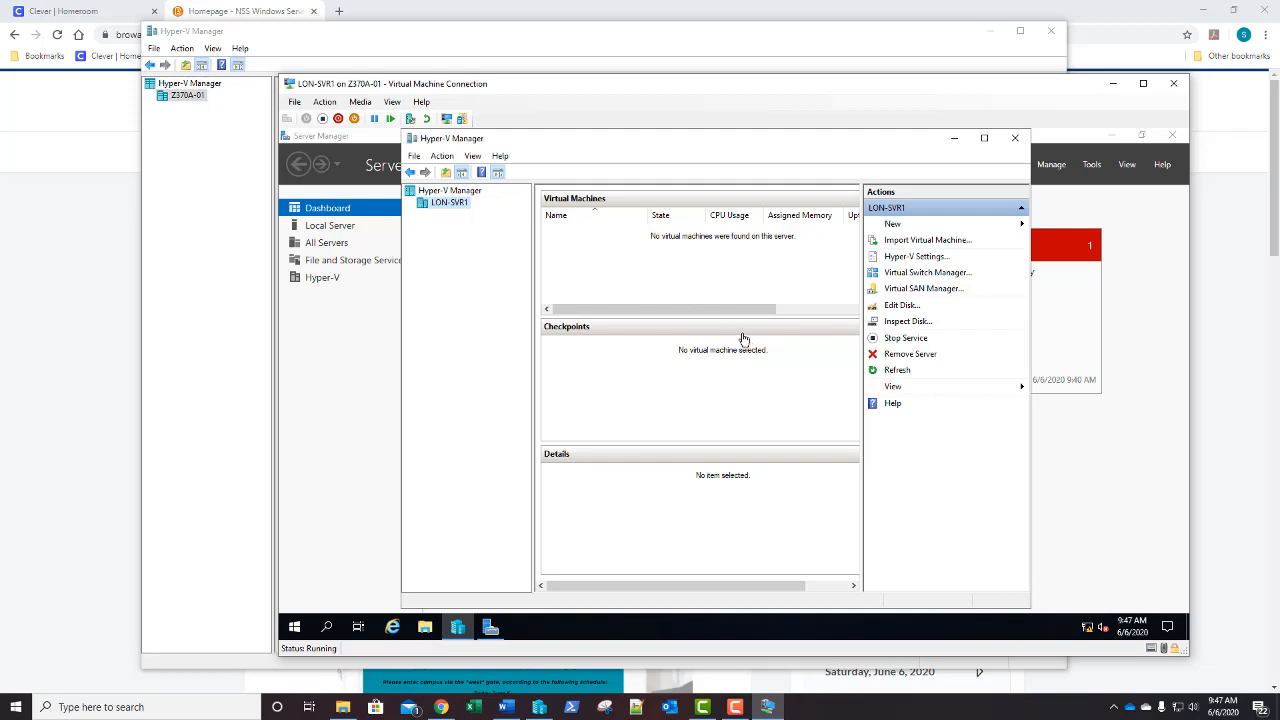
Edit the Fixed1.vhdx disk and choose the Expand action
{"action": "left_click", "coordinate": [899, 306]}
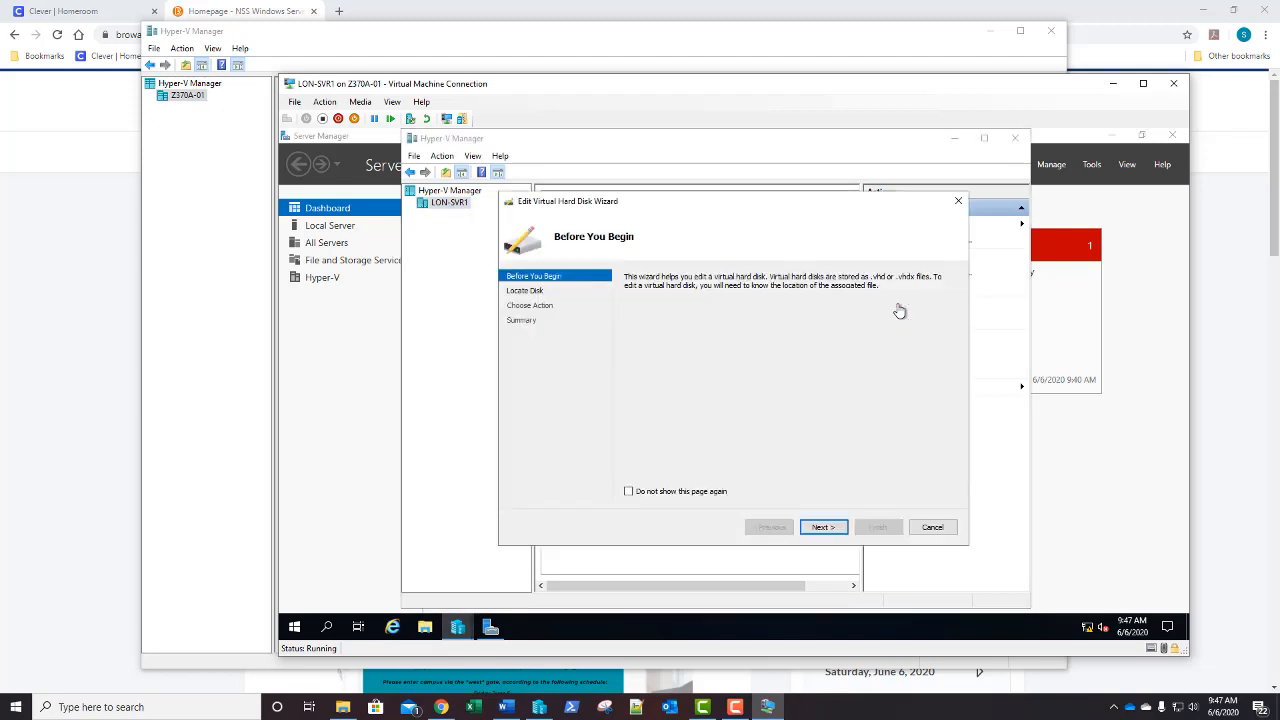
{"action": "left_click", "coordinate": [822, 527]}
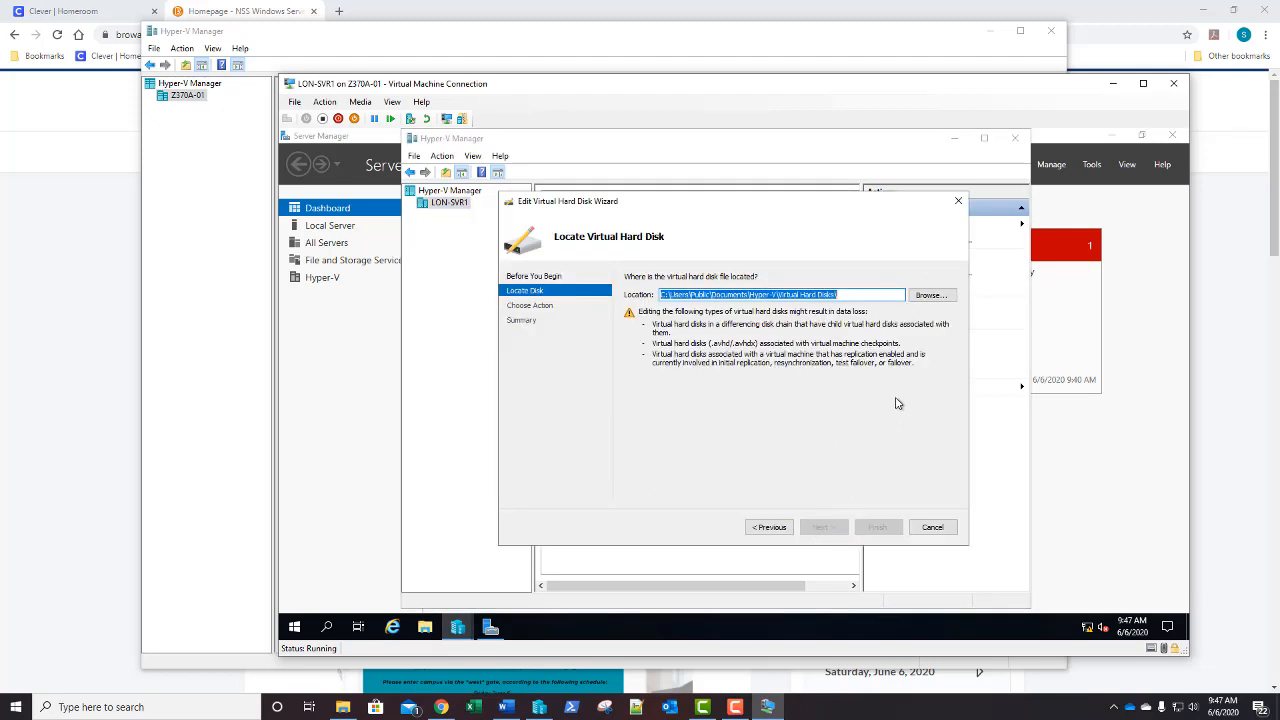
{"action": "left_click", "coordinate": [927, 297]}
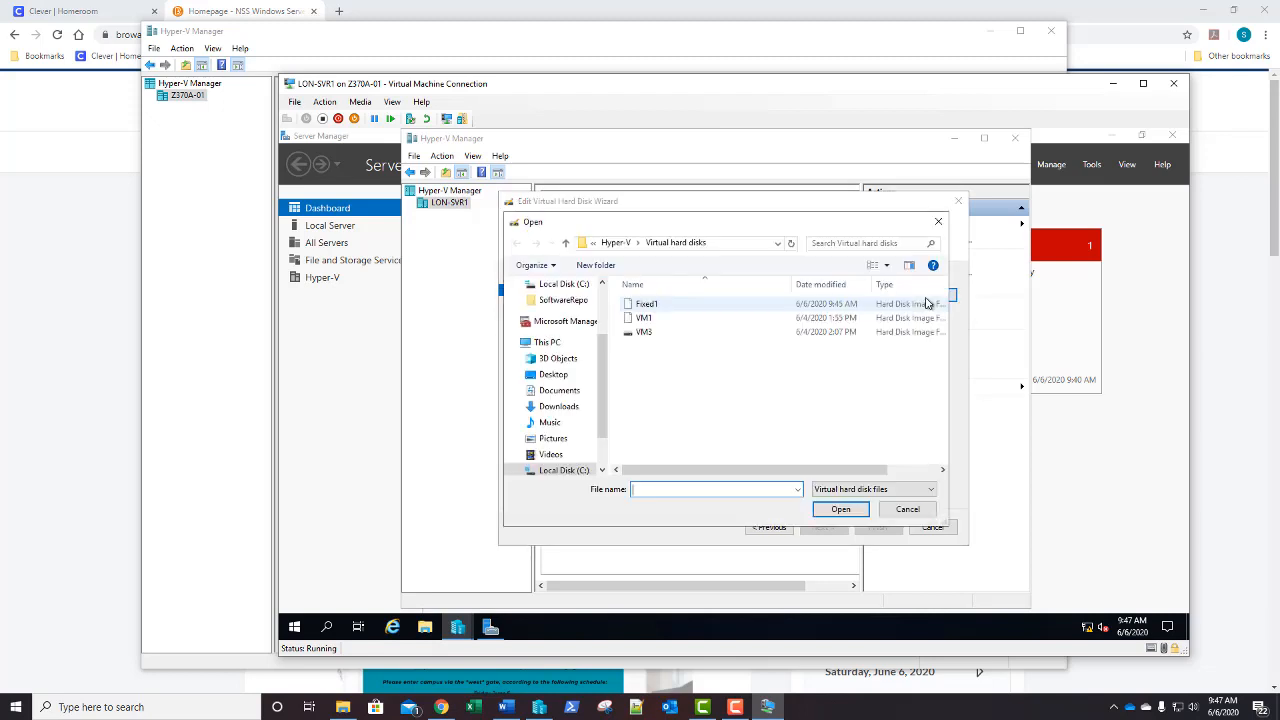
{"action": "left_click", "coordinate": [660, 304]}
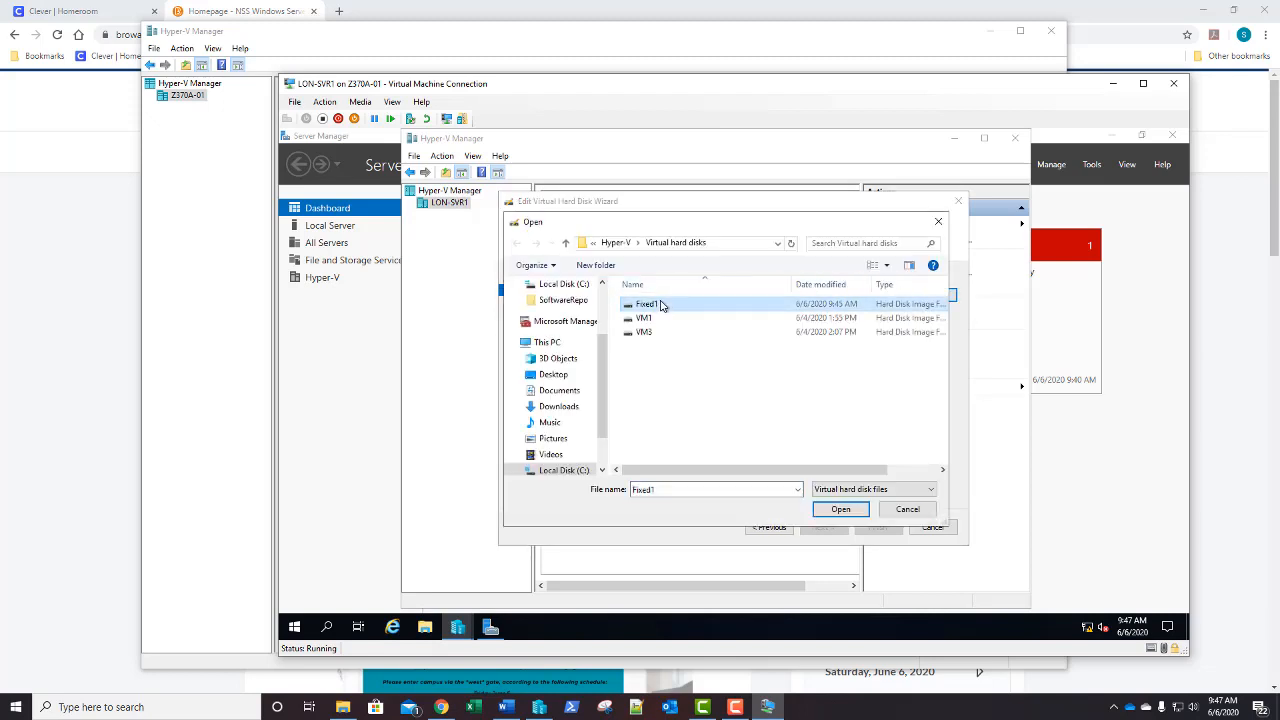
{"action": "left_click", "coordinate": [838, 511]}
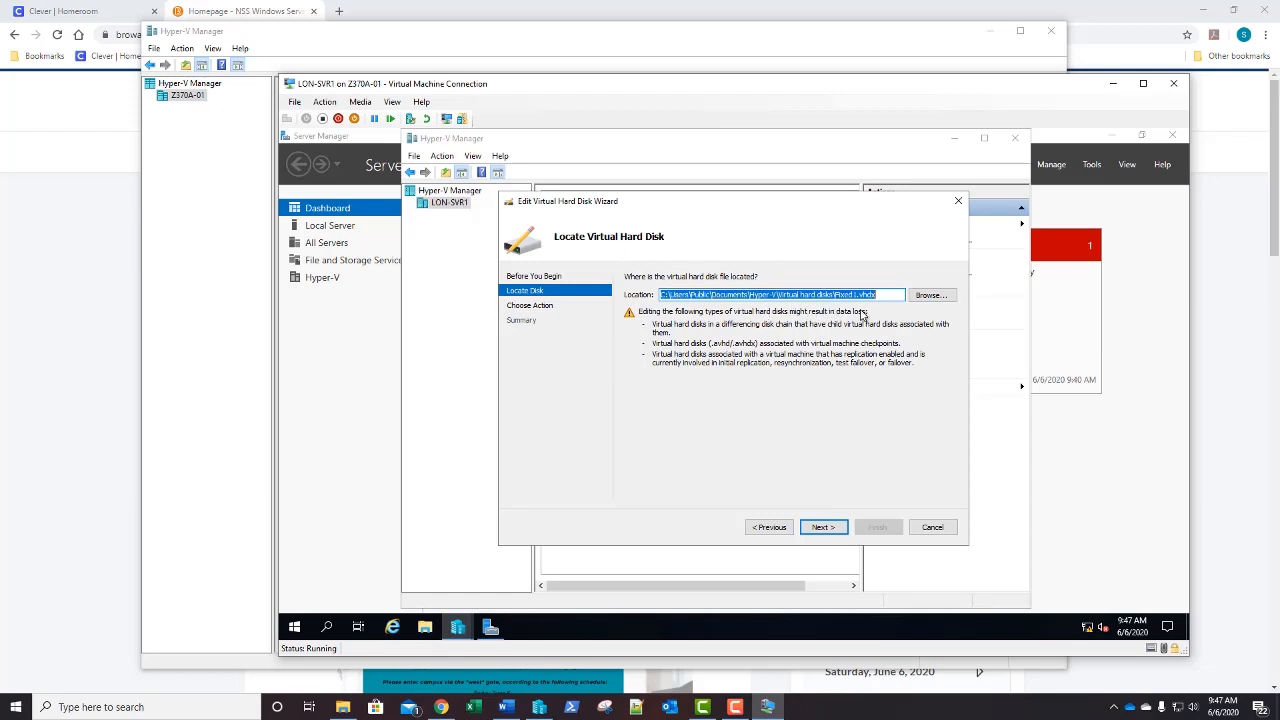
{"action": "left_click", "coordinate": [822, 527]}
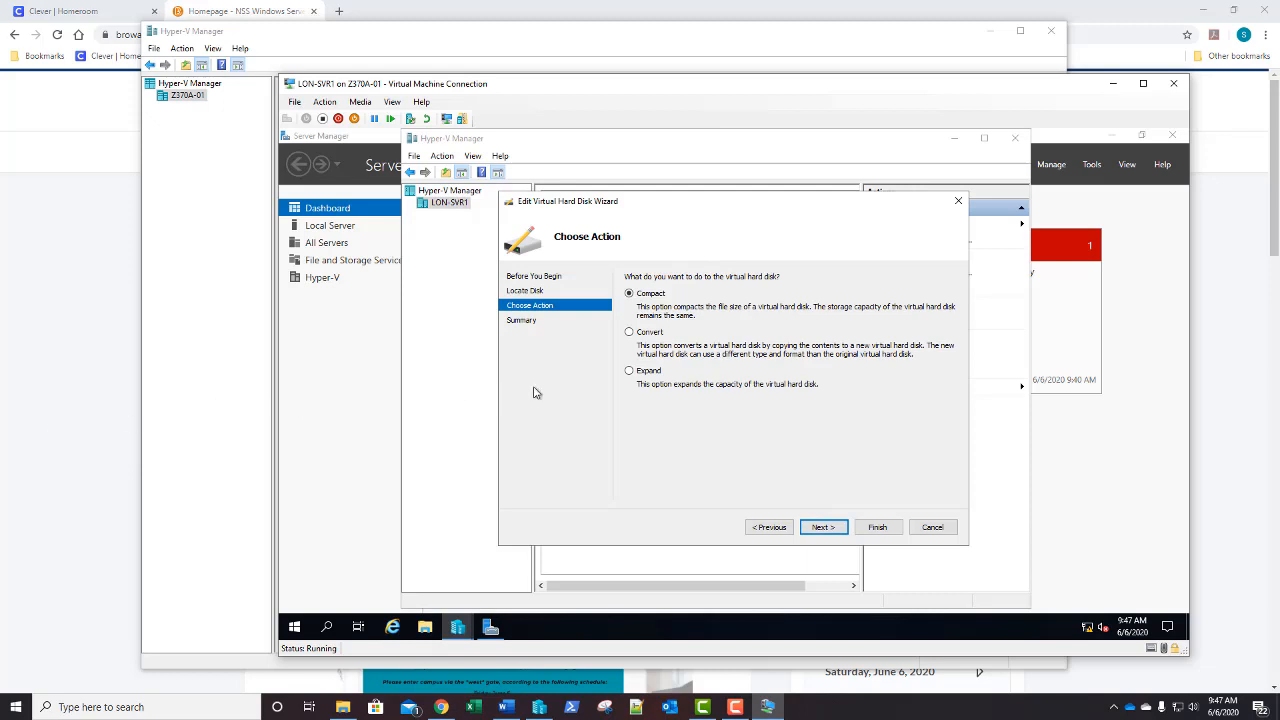
{"action": "left_click", "coordinate": [629, 371]}
Enter 25 GB as Fixed1's new size
{"action": "left_click", "coordinate": [824, 527]}
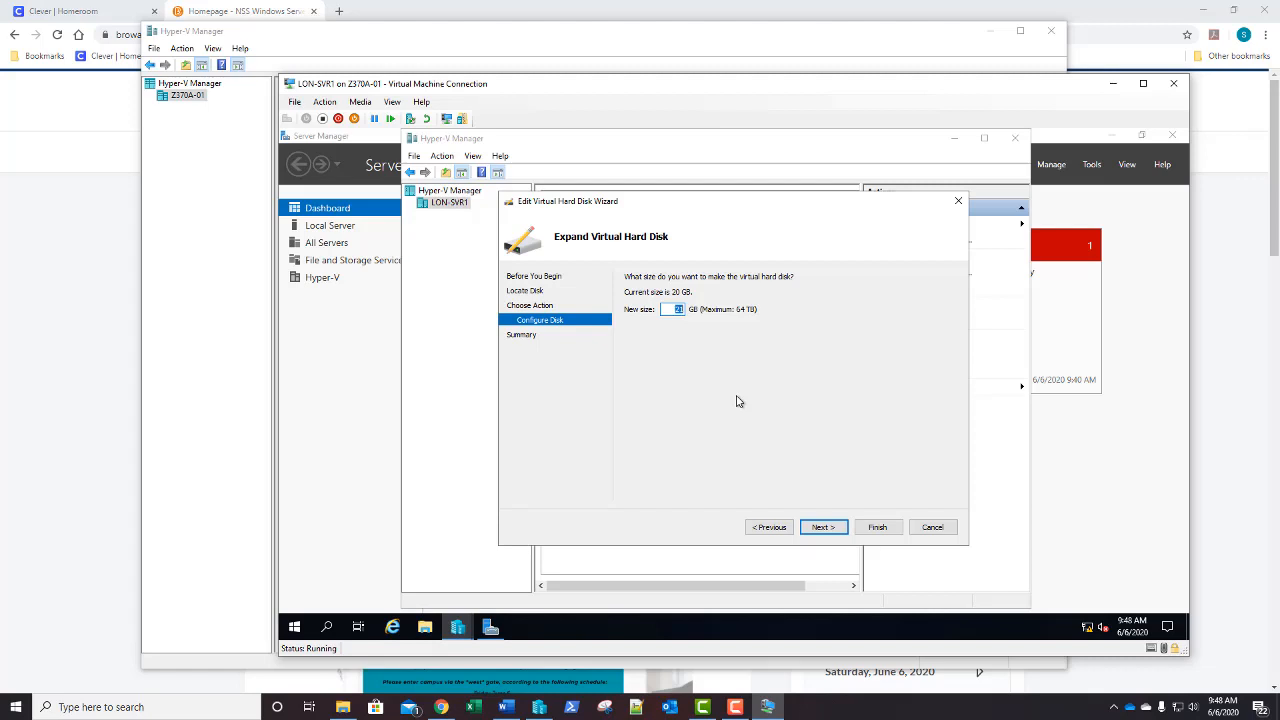
{"action": "type", "text": "25"}
Review the summary and finish expanding Fixed1.vhdx to 25 GB
{"action": "left_click", "coordinate": [824, 526]}
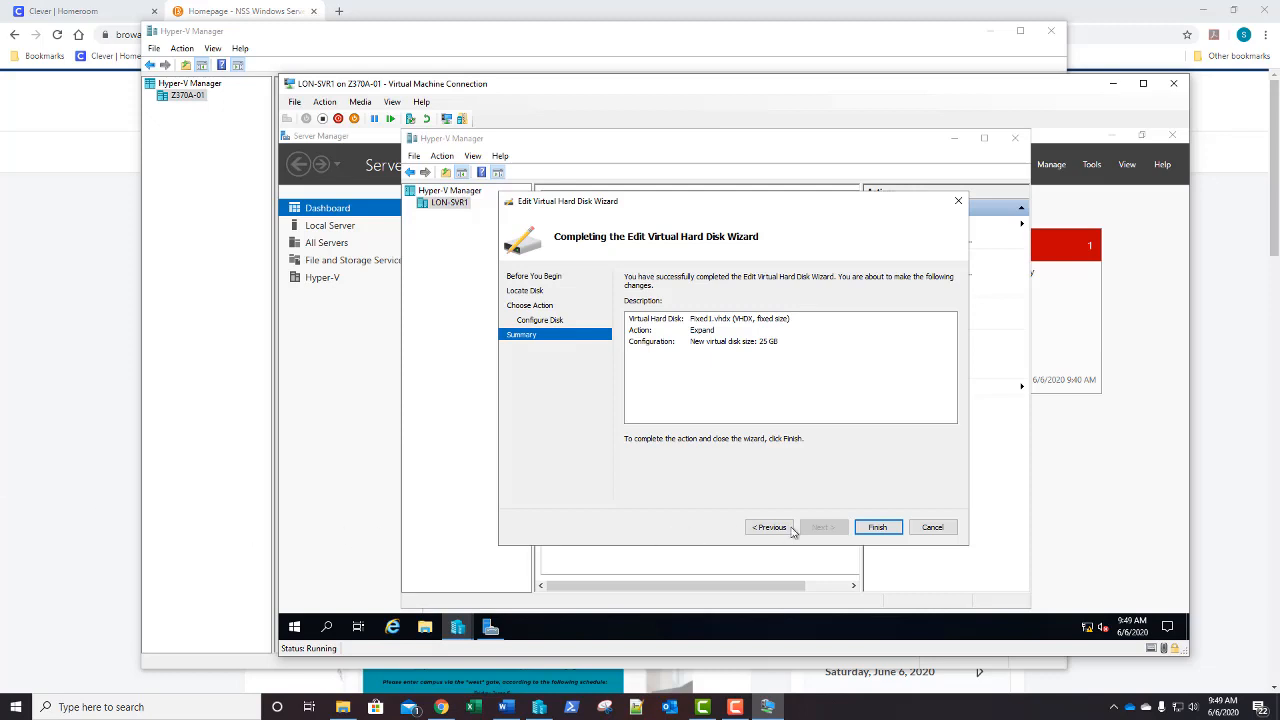
{"action": "left_click", "coordinate": [878, 528]}
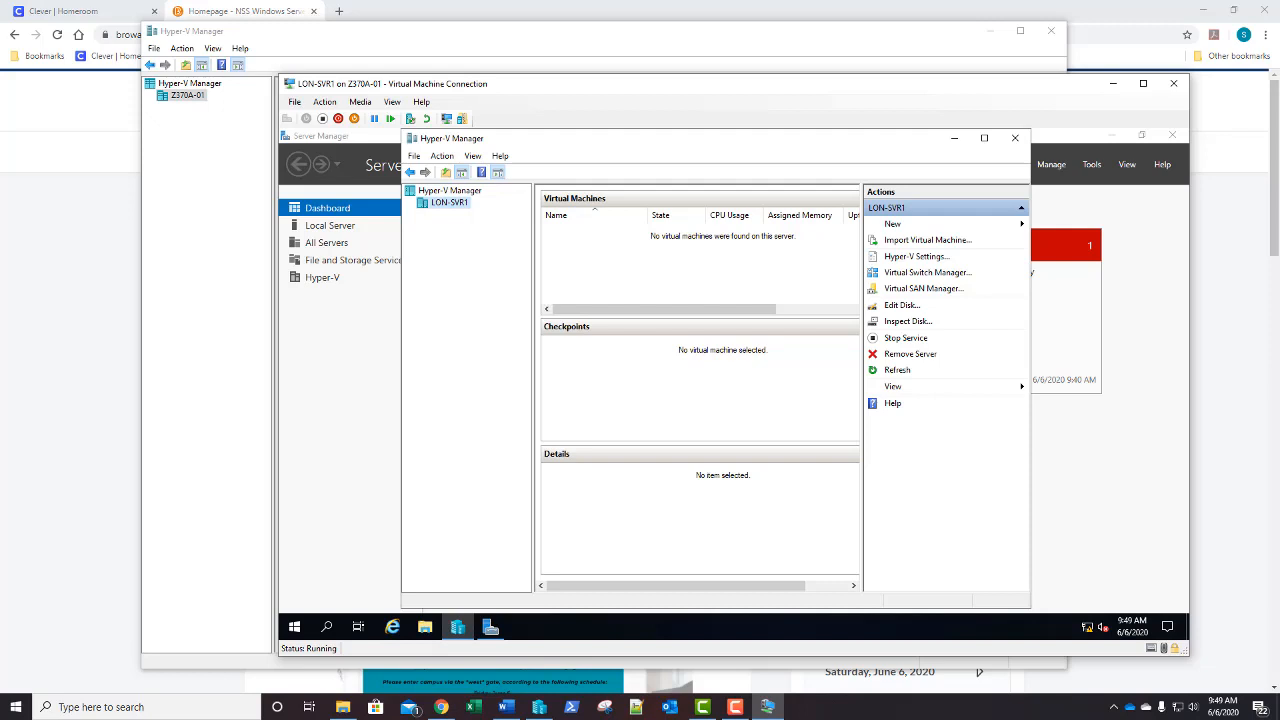
Start a new virtual machine in the wizard and name it VM4
{"action": "left_click", "coordinate": [912, 225]}
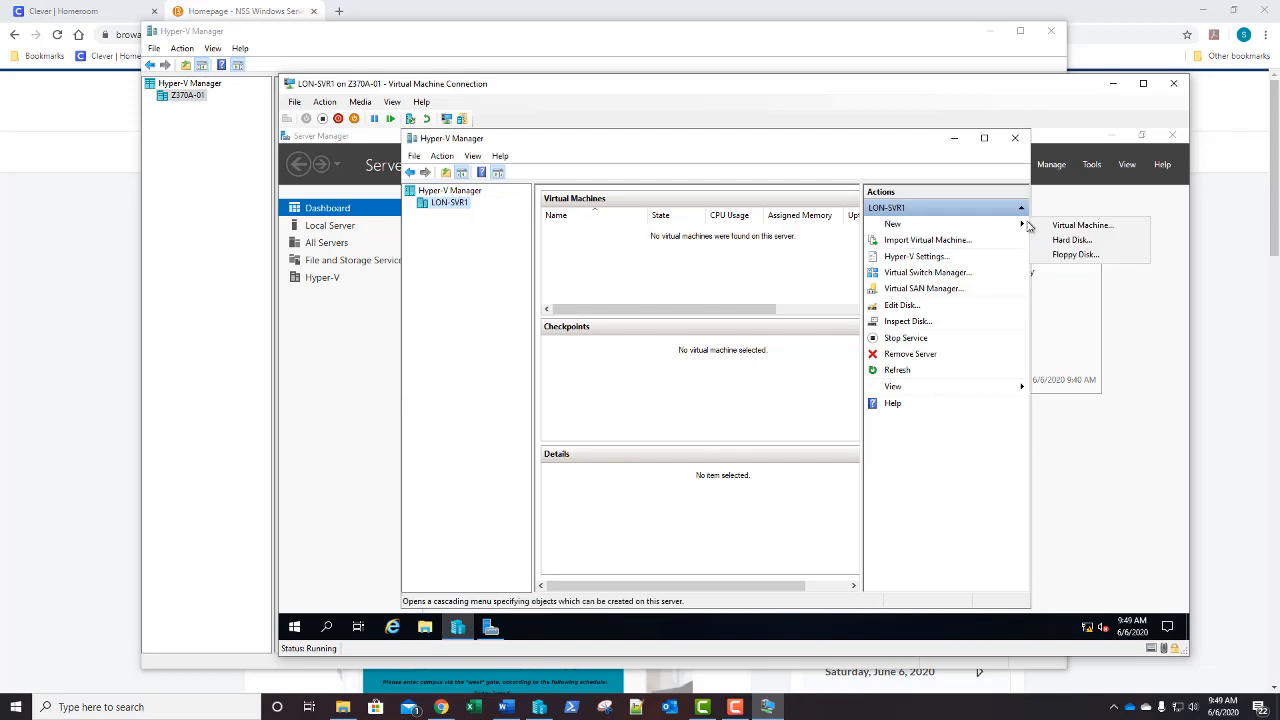
{"action": "left_click", "coordinate": [1062, 226]}
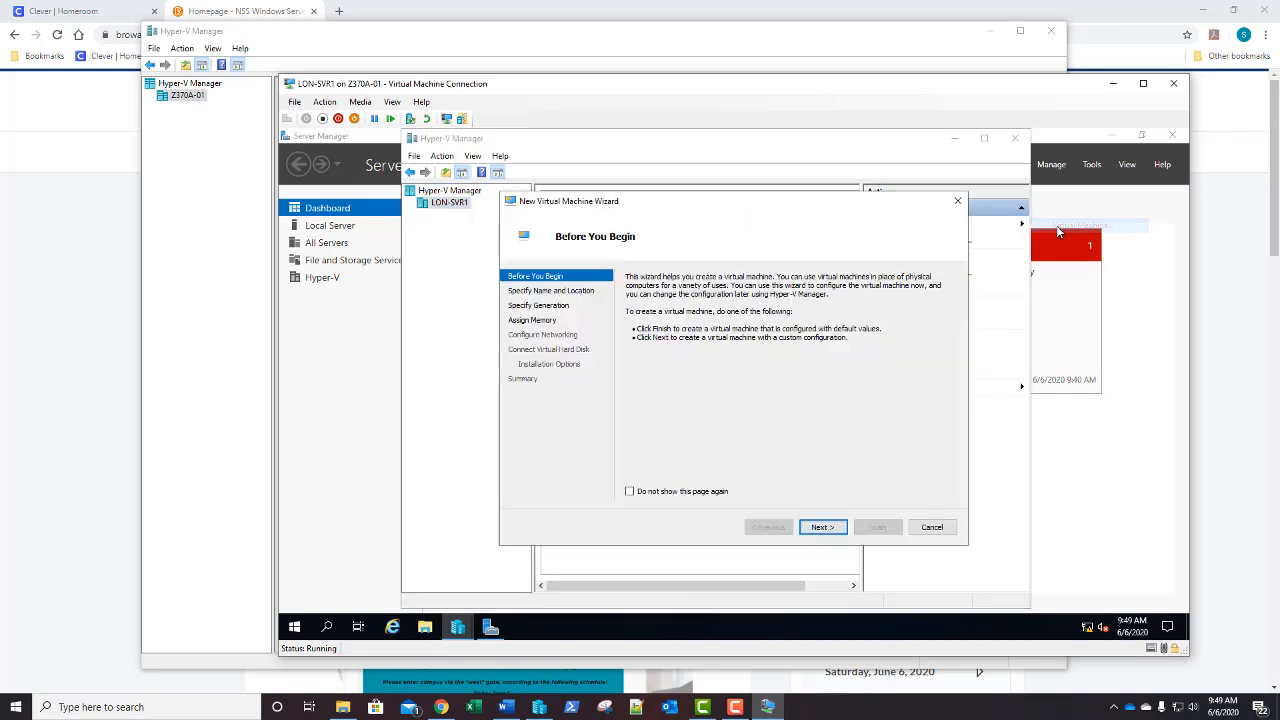
{"action": "left_click", "coordinate": [827, 531]}
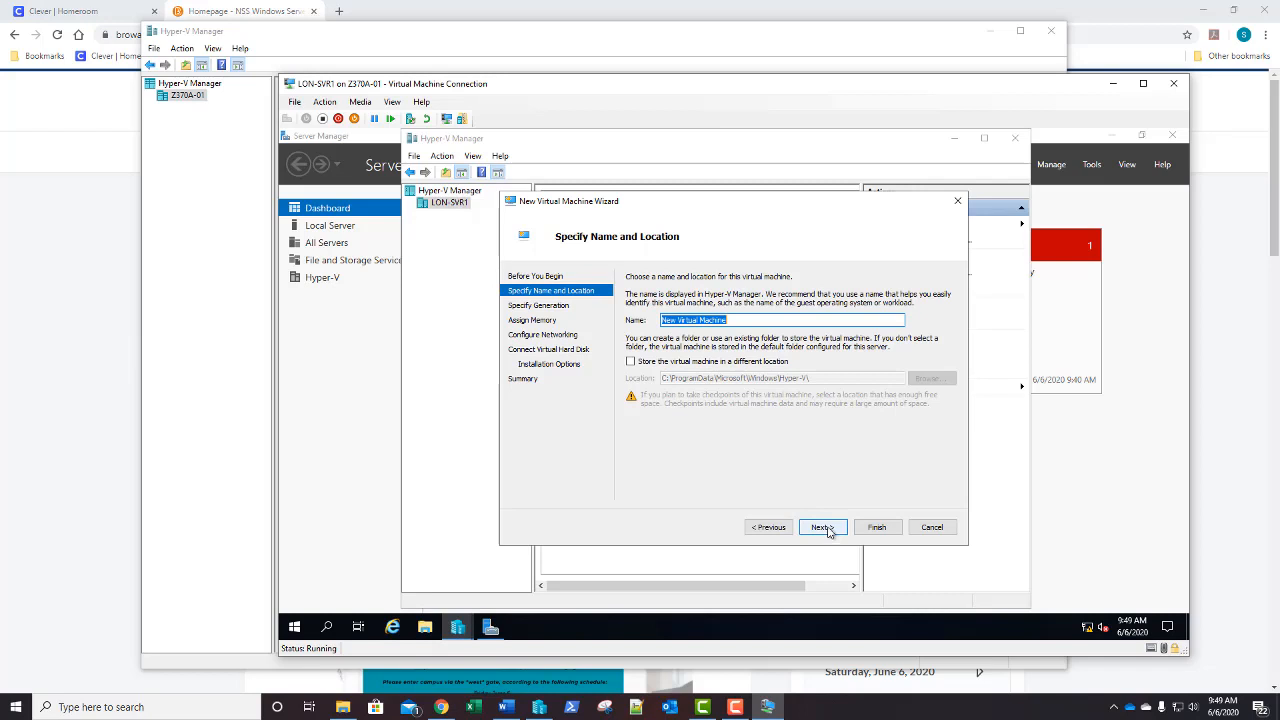
{"action": "type", "text": "VM4"}
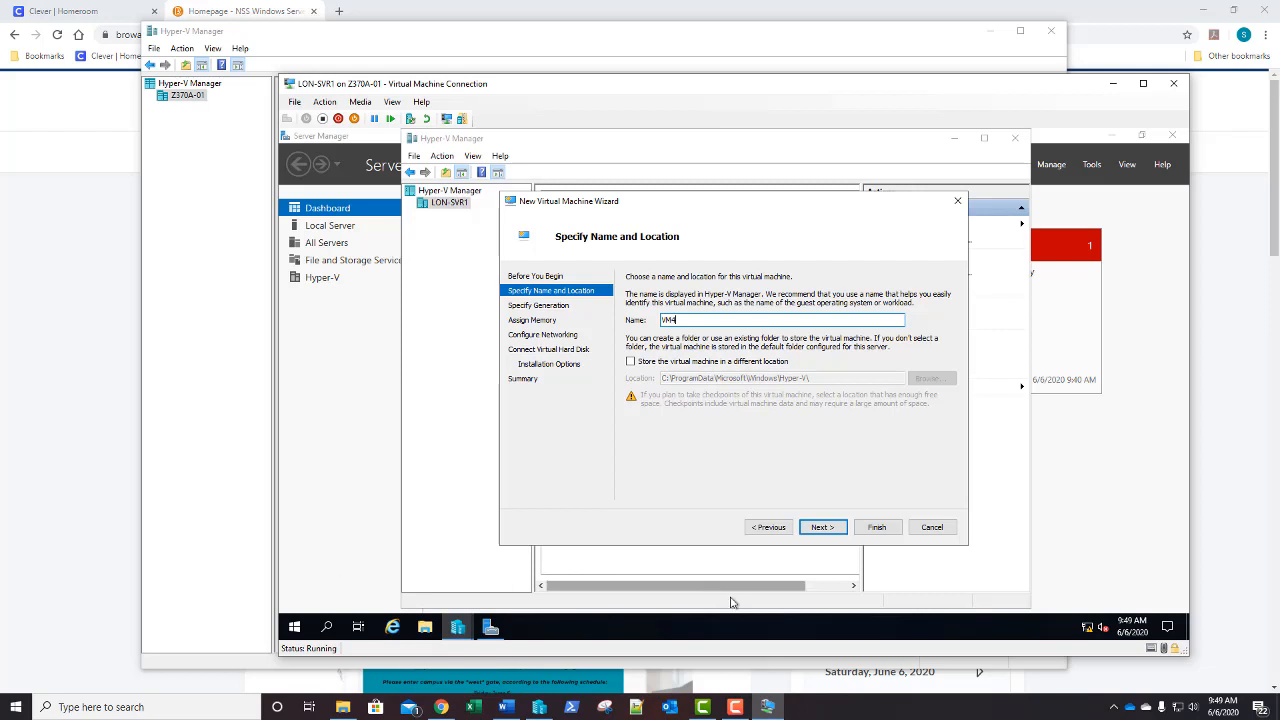
{"action": "left_click", "coordinate": [822, 528]}
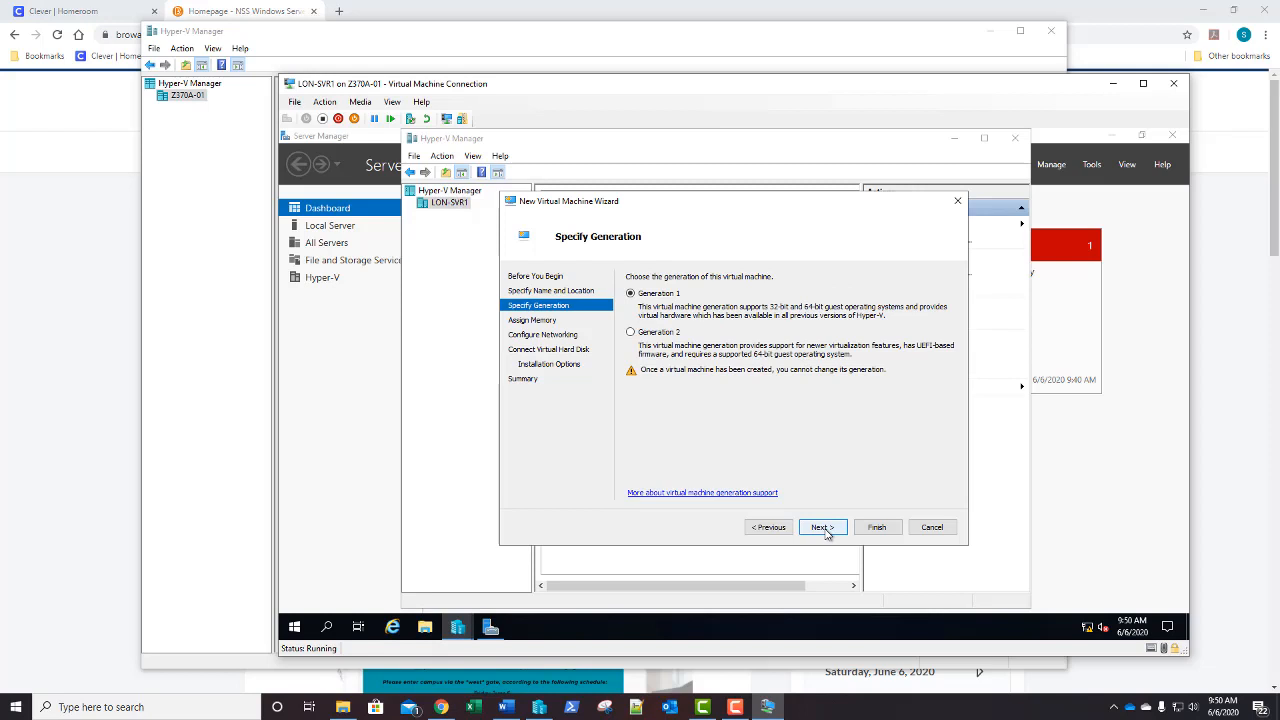
Keep Generation 1, enable dynamic memory at 1024 MB, and leave networking unconnected
{"action": "left_click", "coordinate": [822, 528]}
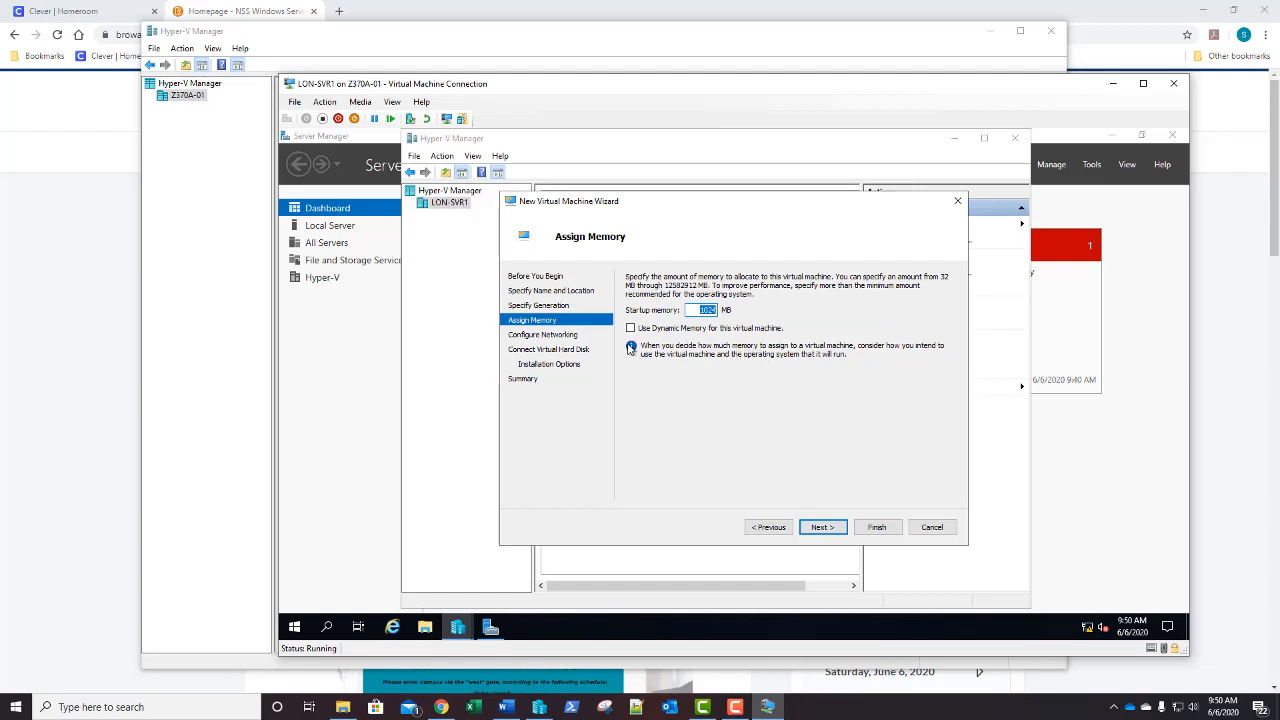
{"action": "left_click", "coordinate": [631, 330]}
{"action": "left_click", "coordinate": [818, 529]}
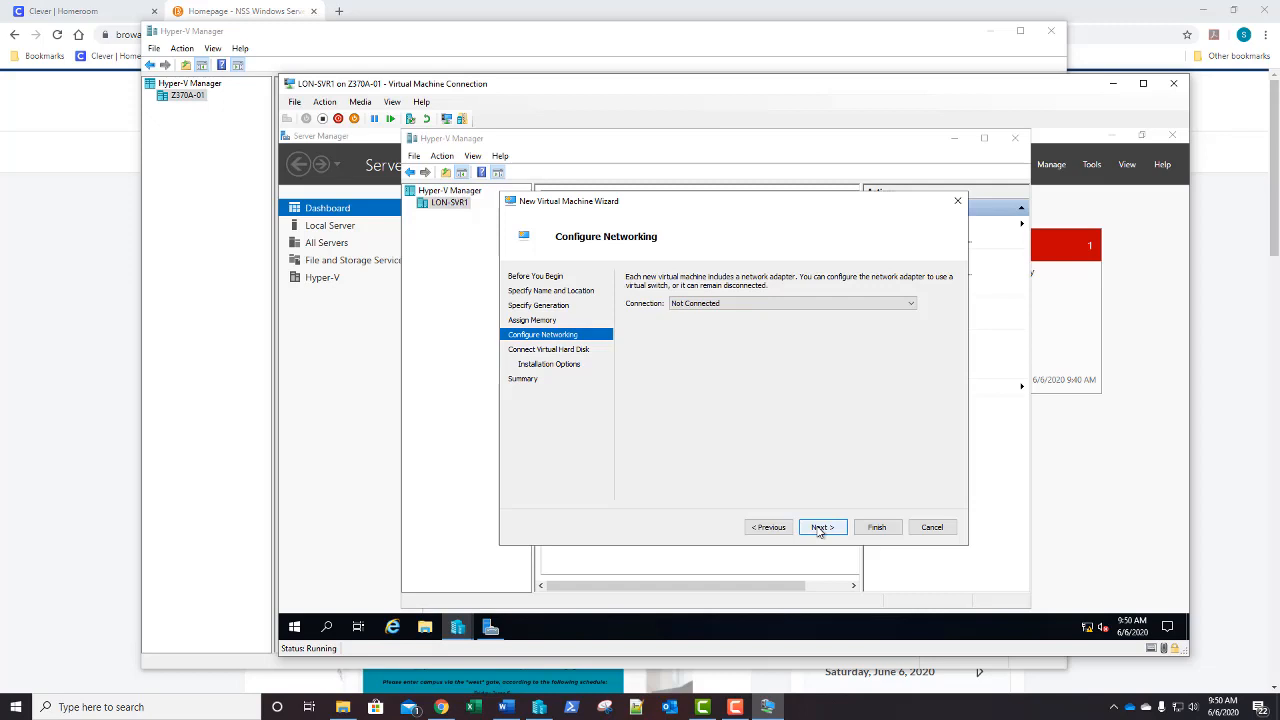
{"action": "left_click", "coordinate": [820, 527]}
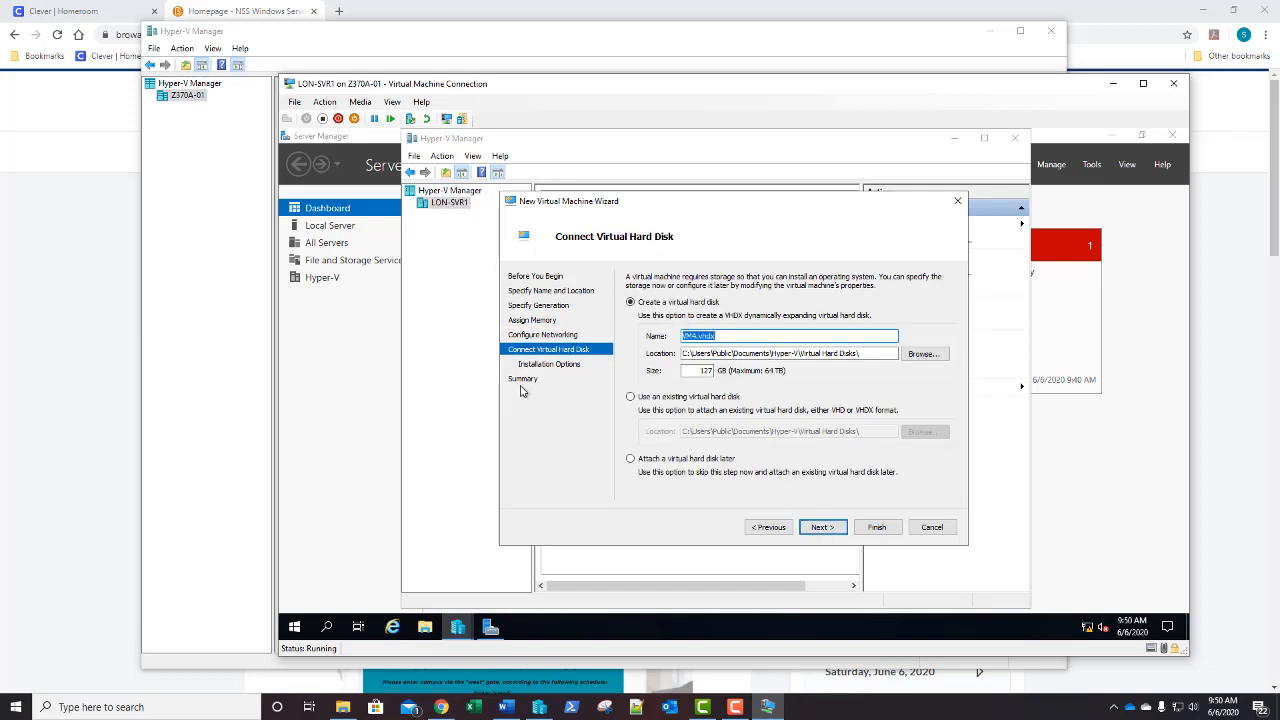
Use the existing Fixed1.vhdx as VM4's hard disk and advance to the summary
{"action": "left_click", "coordinate": [630, 397]}
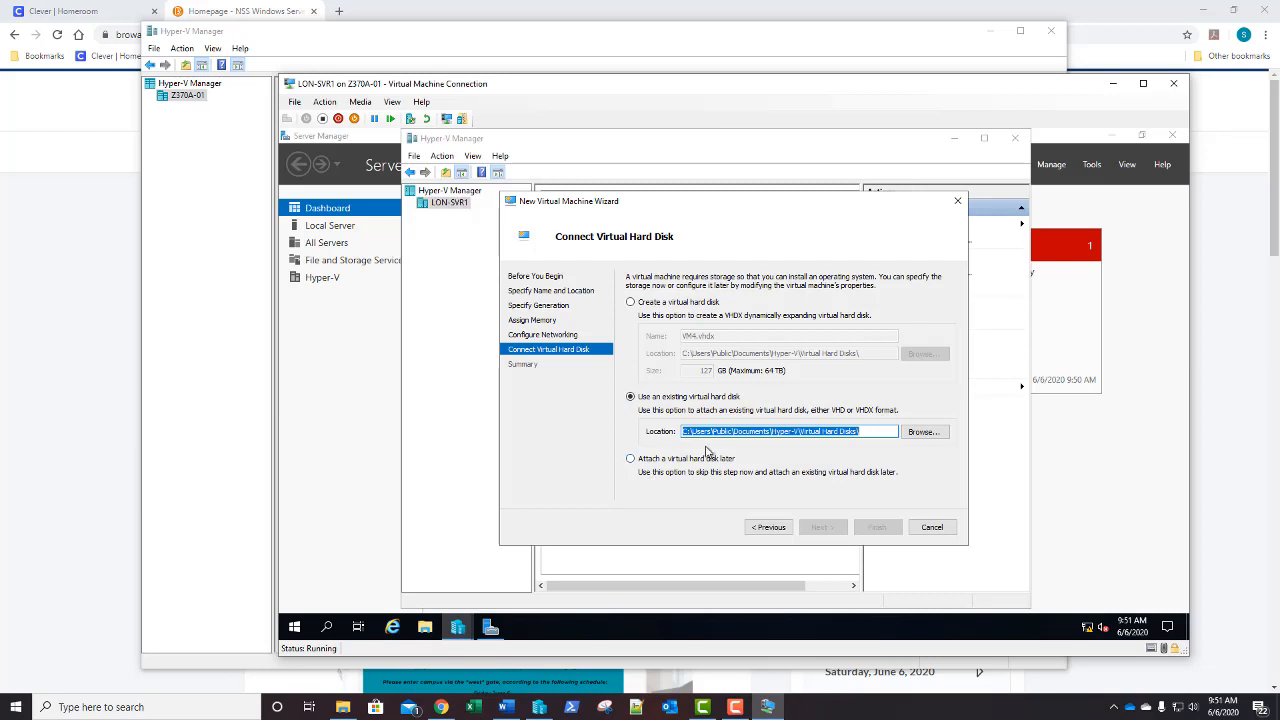
{"action": "key", "text": "Tab"}
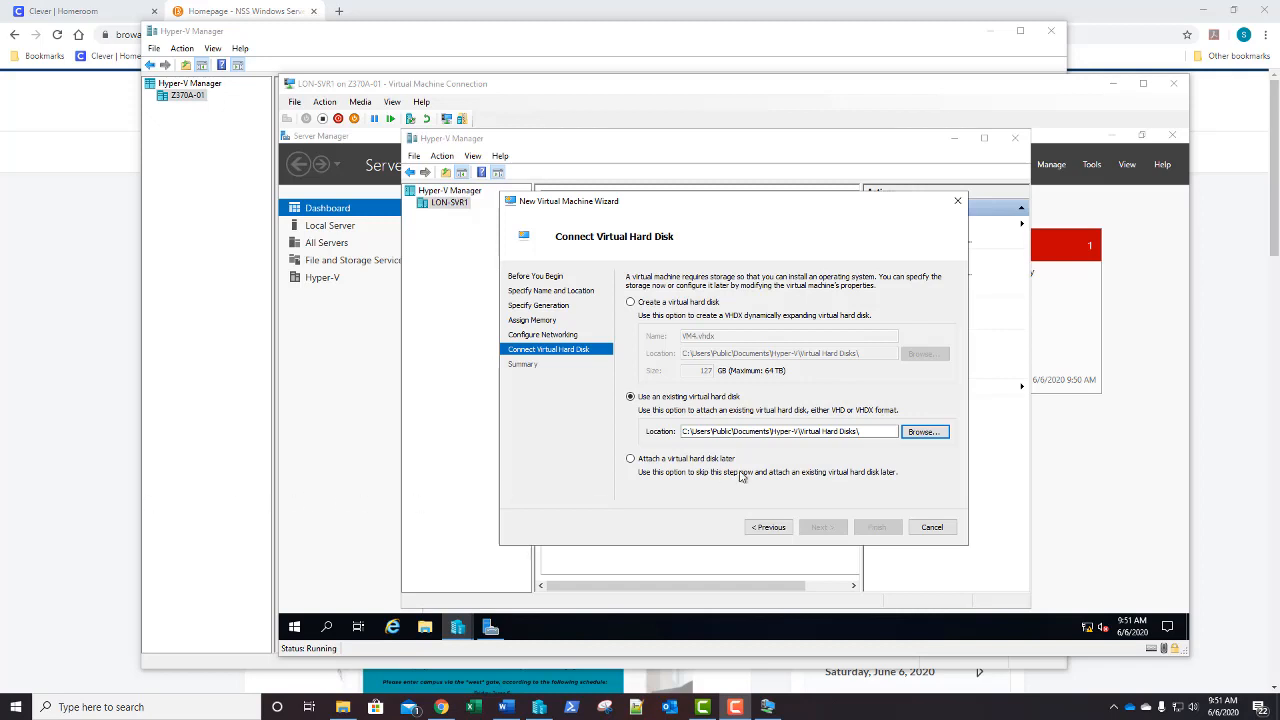
{"action": "left_click", "coordinate": [928, 437]}
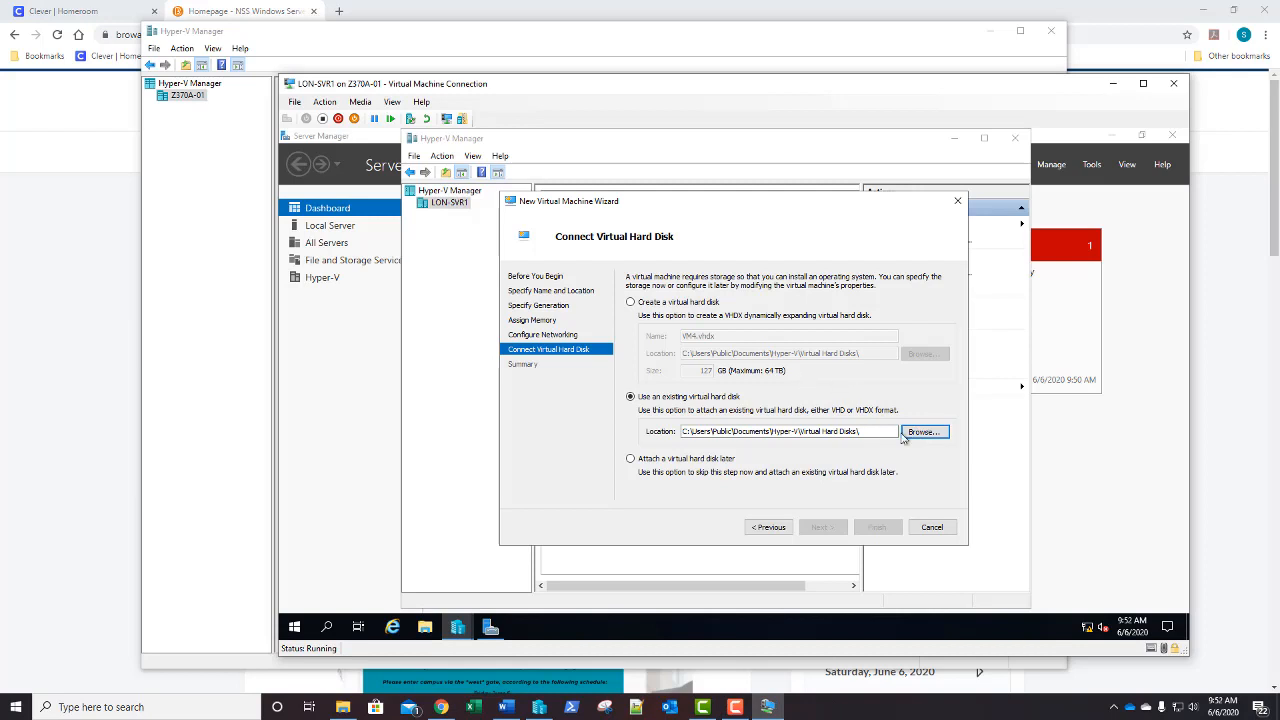
{"action": "left_click", "coordinate": [924, 431]}
{"action": "left_click", "coordinate": [689, 308]}
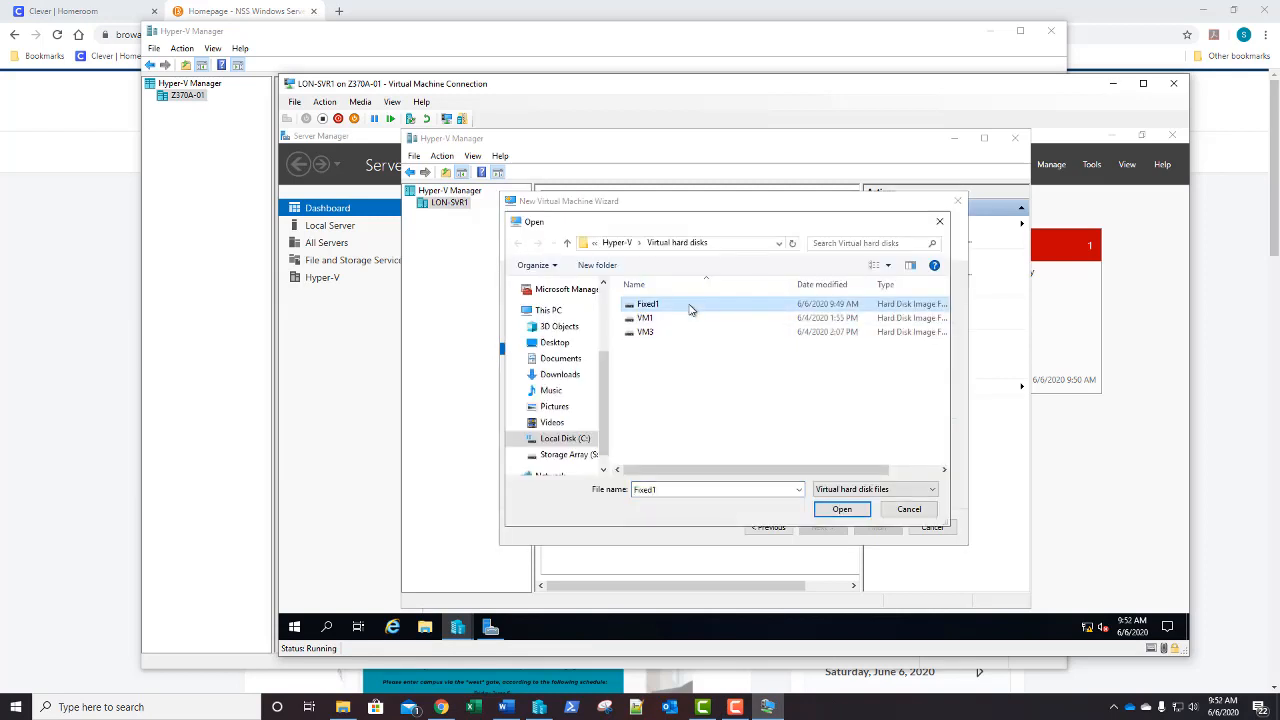
{"action": "left_click", "coordinate": [842, 510]}
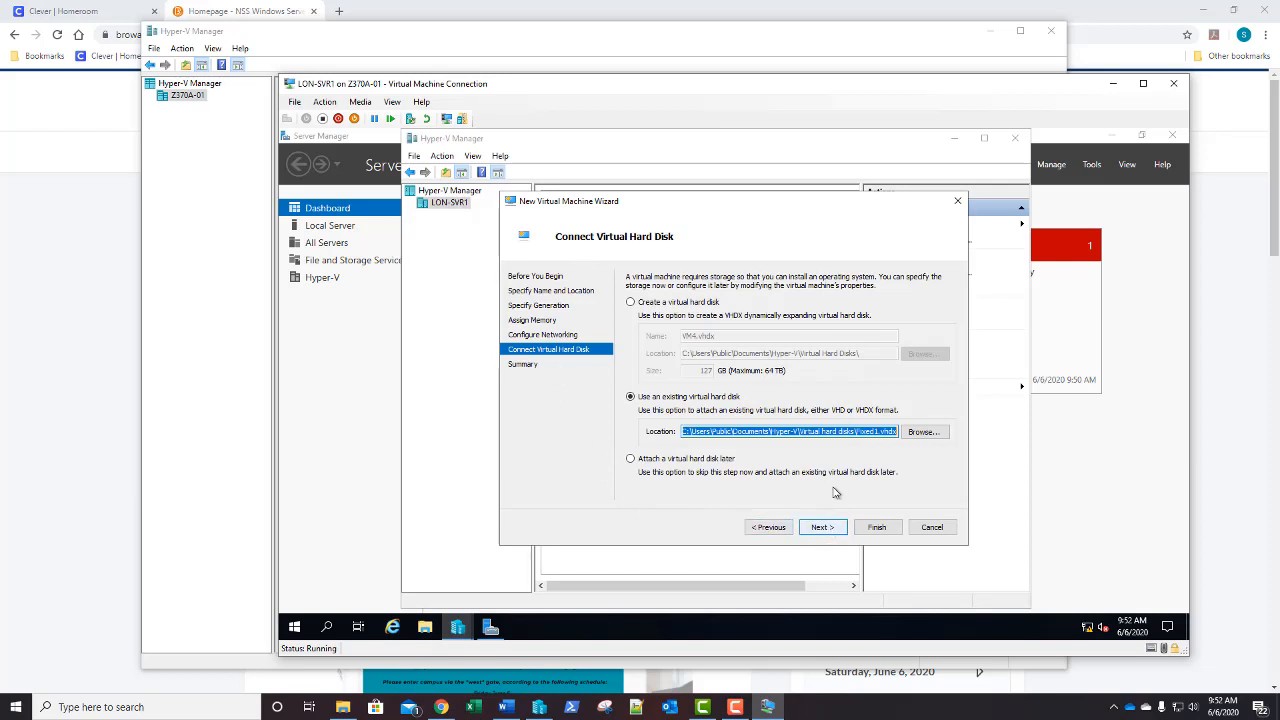
{"action": "left_click", "coordinate": [820, 529]}
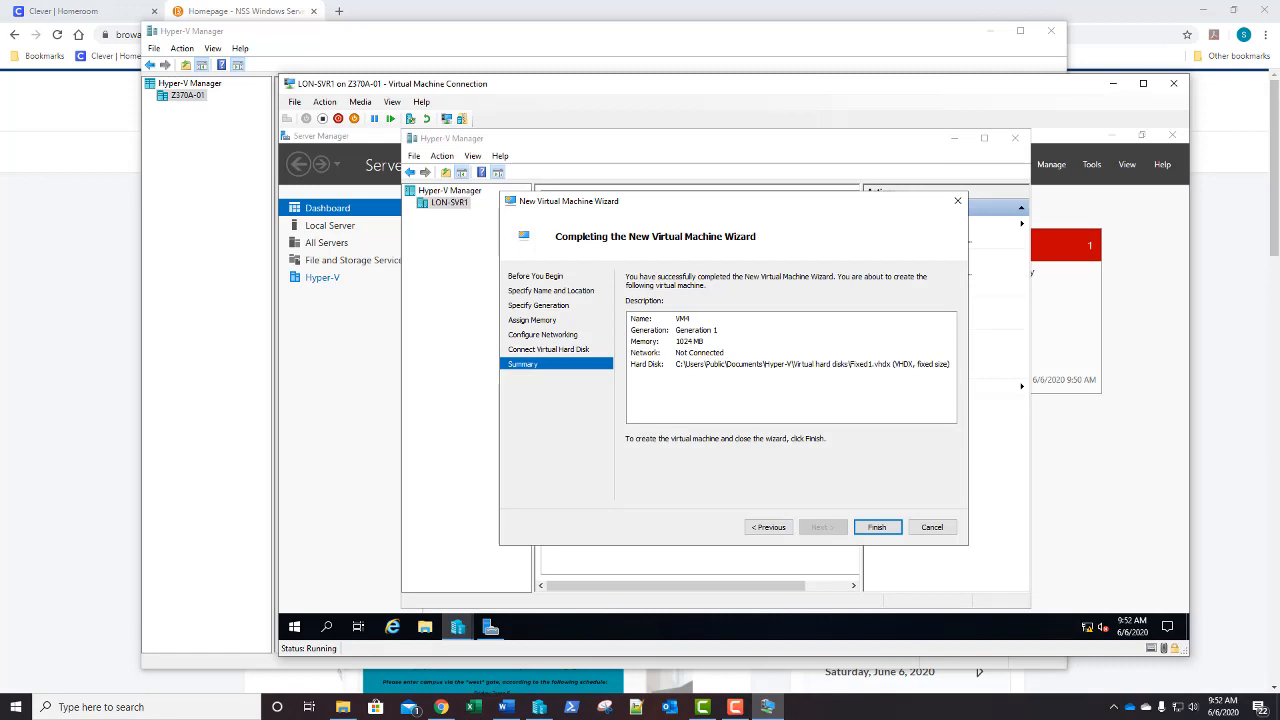
Finish the wizard so VM4 is created and listed as Off
{"action": "left_click", "coordinate": [876, 530]}
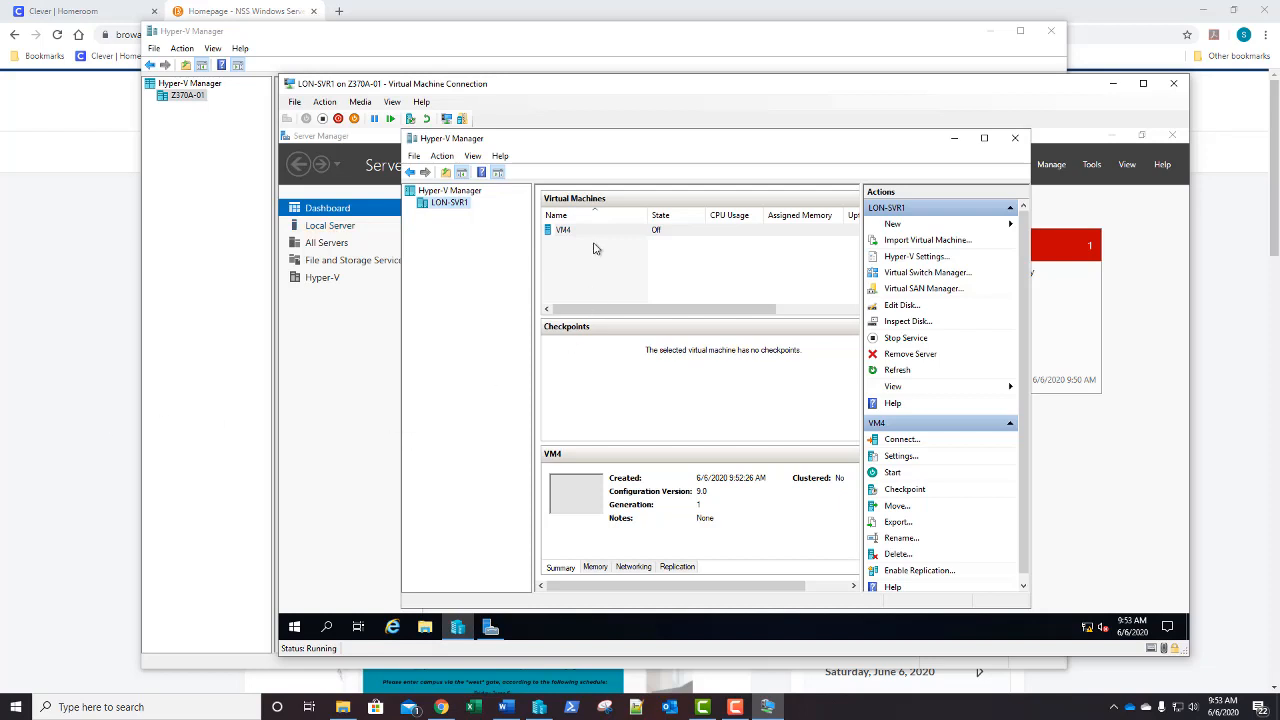
Open VM4's settings at the hard drive's Quality of Service page
{"action": "right_click", "coordinate": [594, 233]}
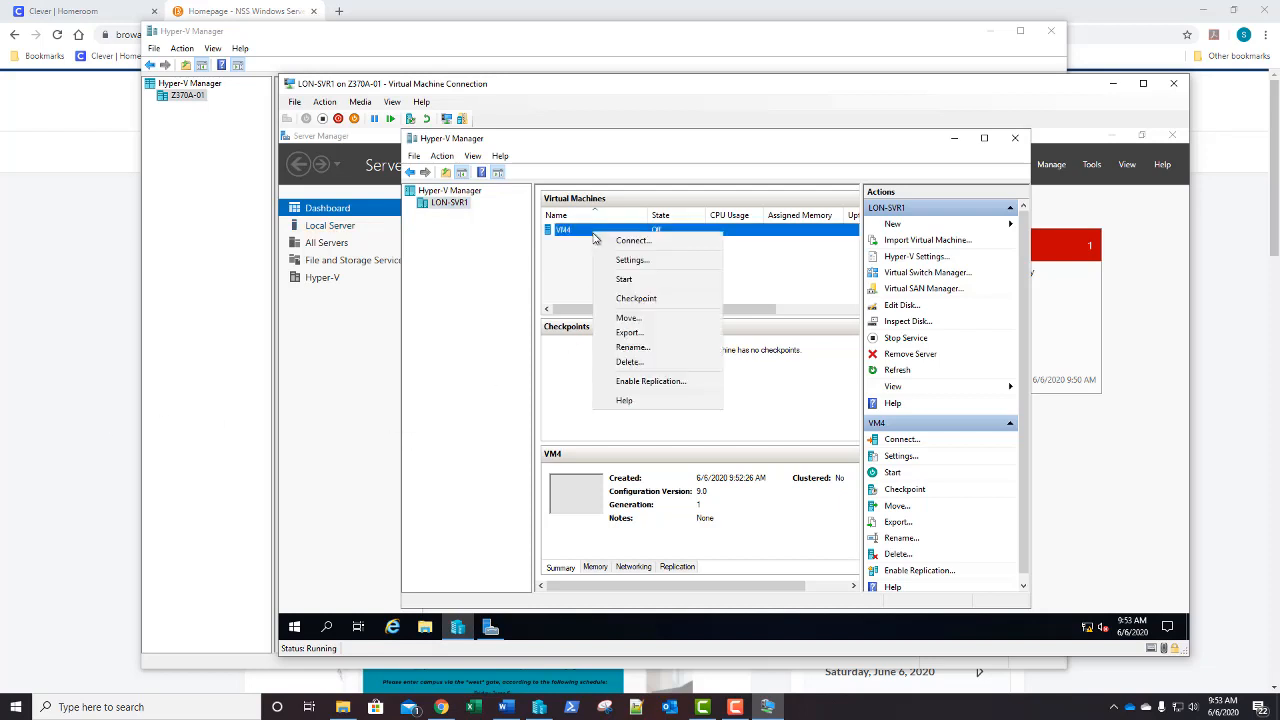
{"action": "left_click", "coordinate": [630, 260]}
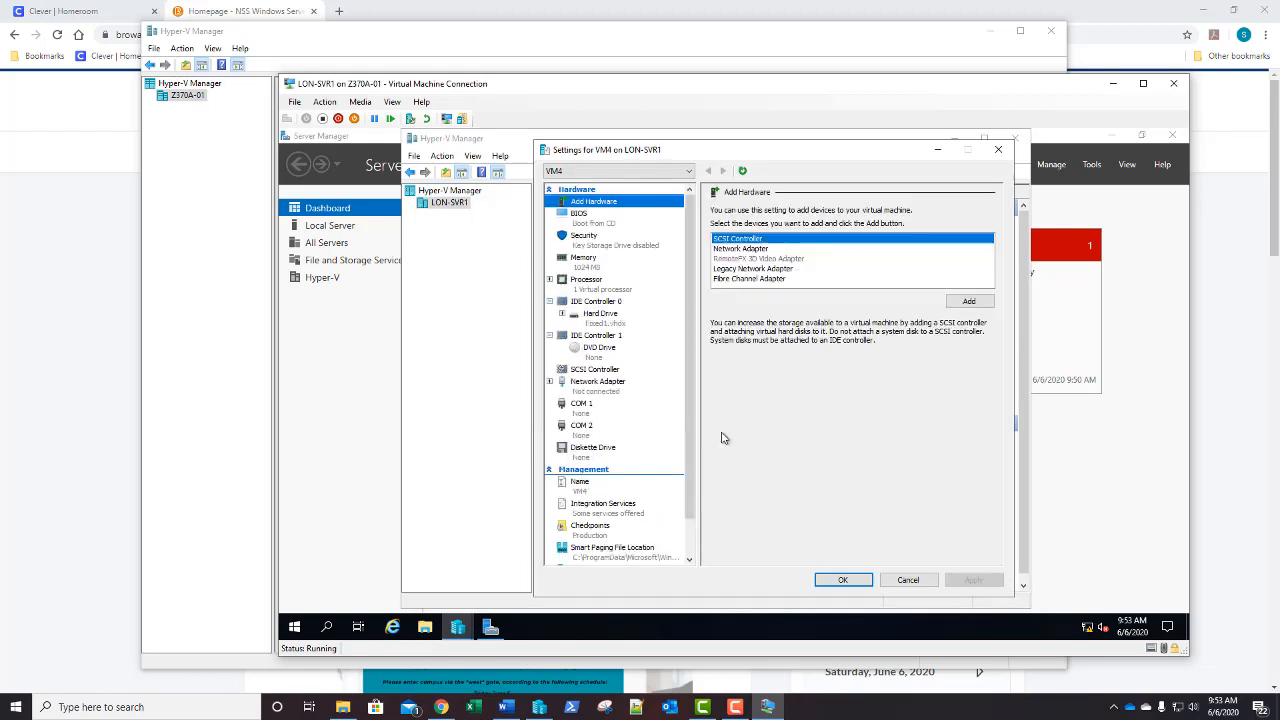
{"action": "left_click", "coordinate": [614, 320]}
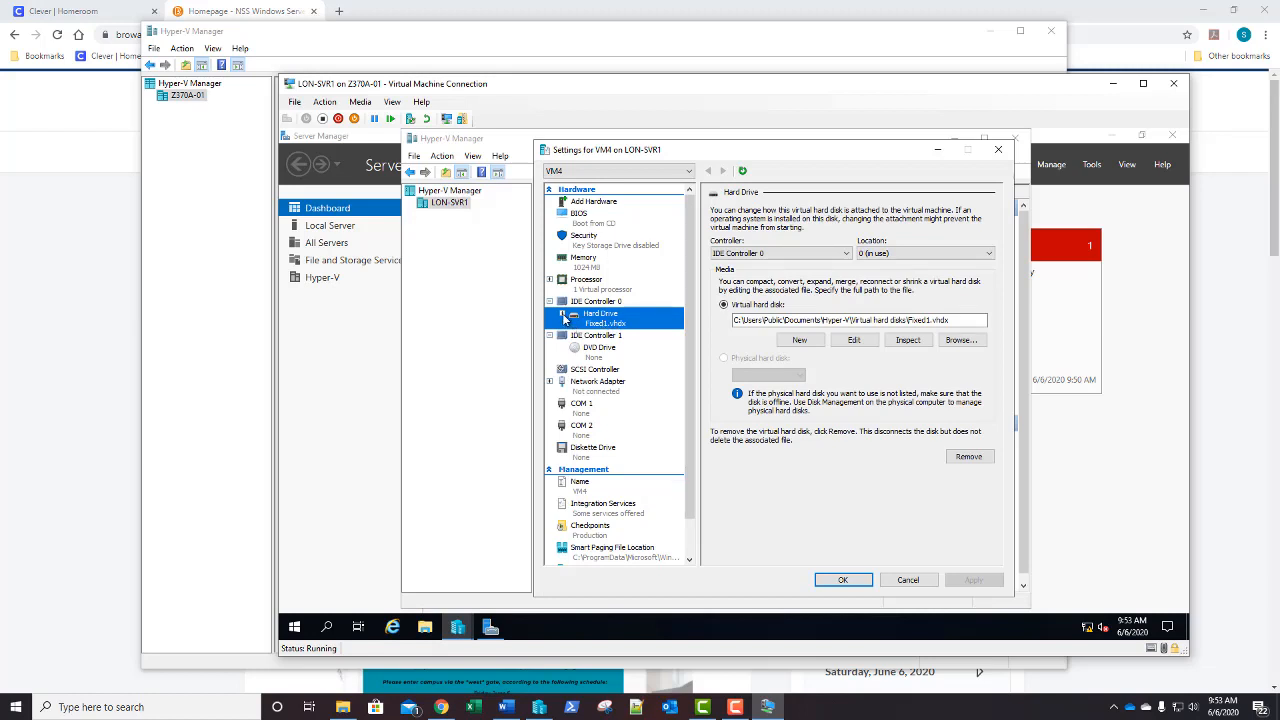
{"action": "left_click", "coordinate": [563, 314]}
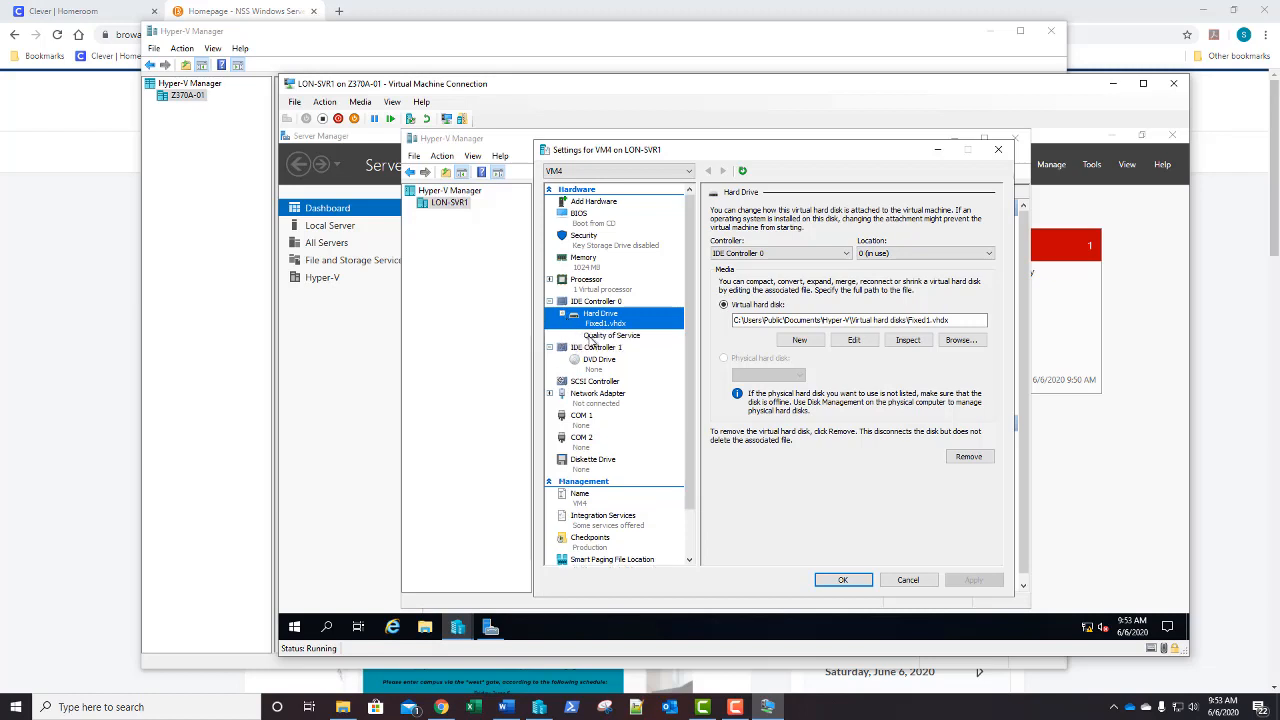
{"action": "left_click", "coordinate": [608, 335]}
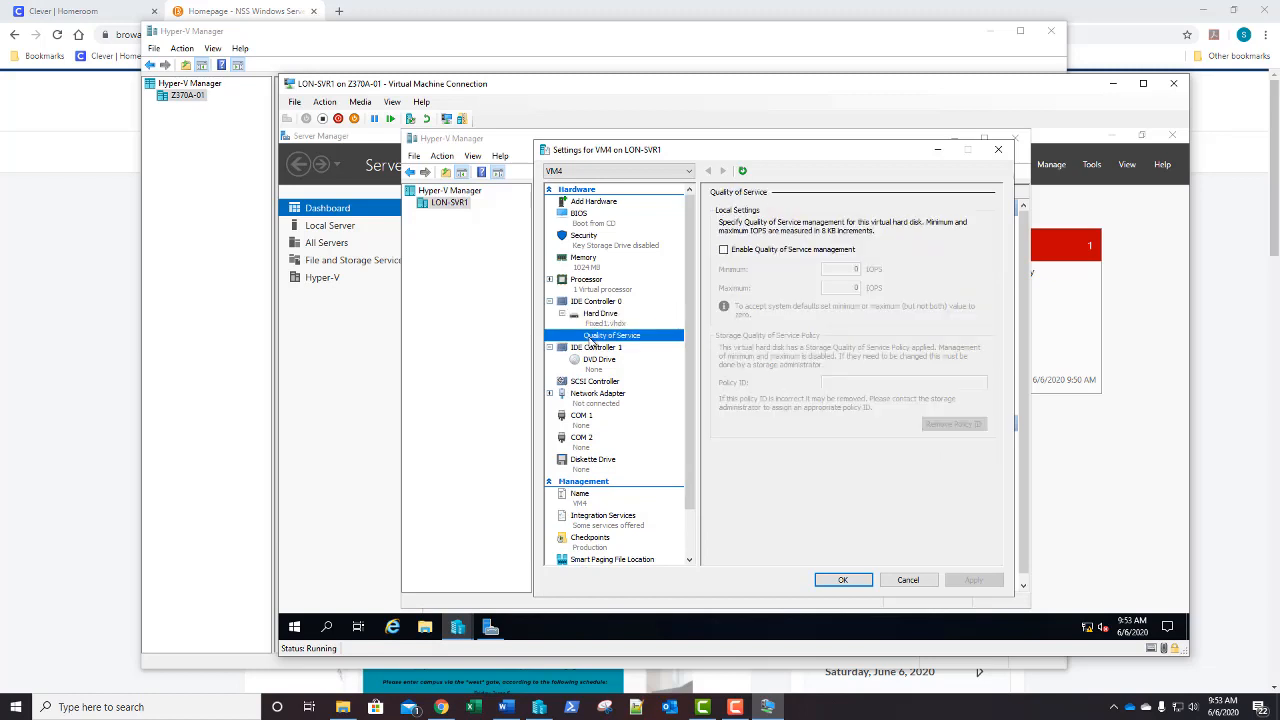
Enable Quality of Service management with minimum 50 and maximum 400 IOPS, and save
{"action": "left_click", "coordinate": [724, 252]}
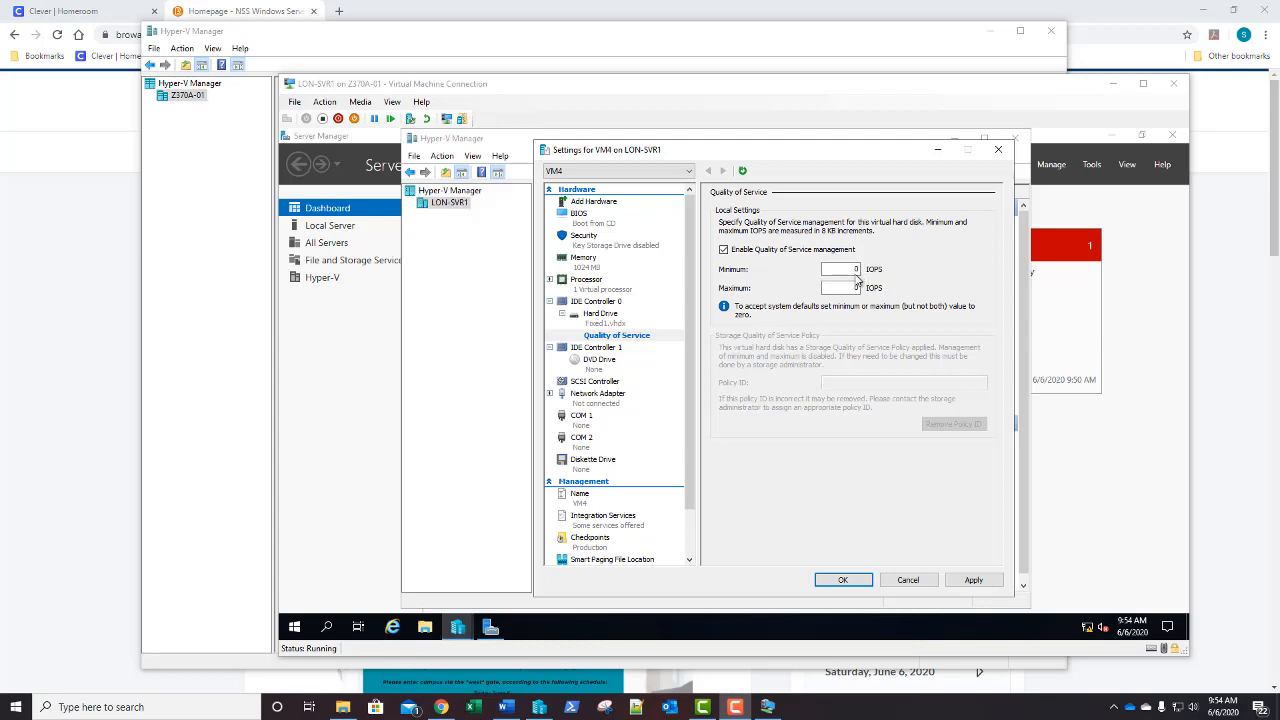
{"action": "left_click", "coordinate": [855, 268]}
{"action": "type", "text": "50"}
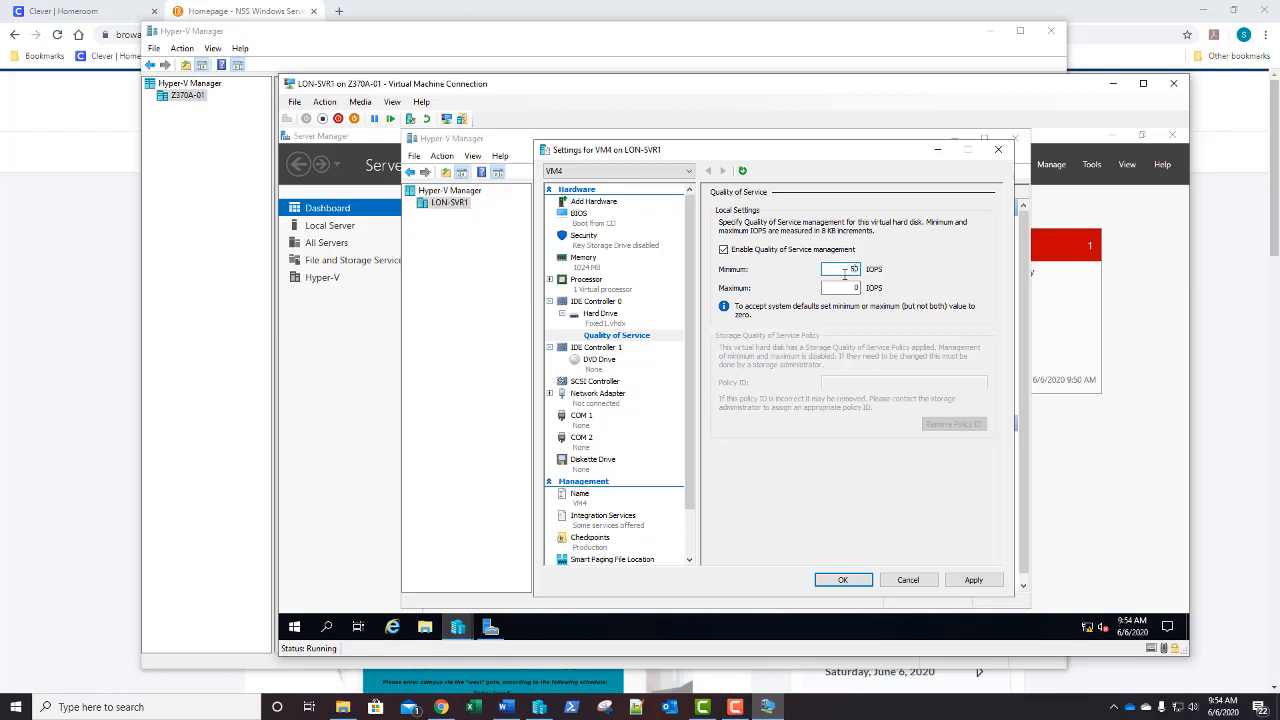
{"action": "key", "text": "Tab"}
{"action": "double_click", "coordinate": [835, 288]}
{"action": "mouse_move", "coordinate": [491, 626]}
{"action": "left_click", "coordinate": [843, 580]}
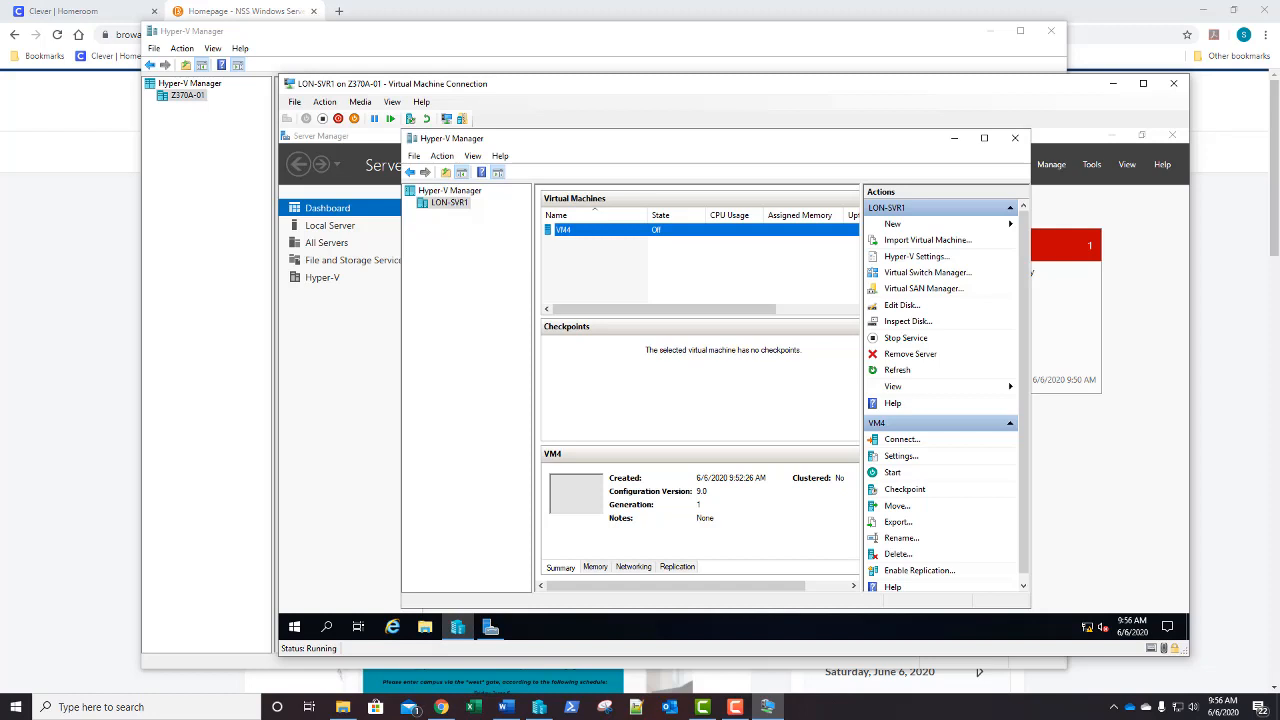
Review VM4's Checkpoints settings, which are enabled as Production with automatic checkpoints off
{"action": "right_click", "coordinate": [637, 236]}
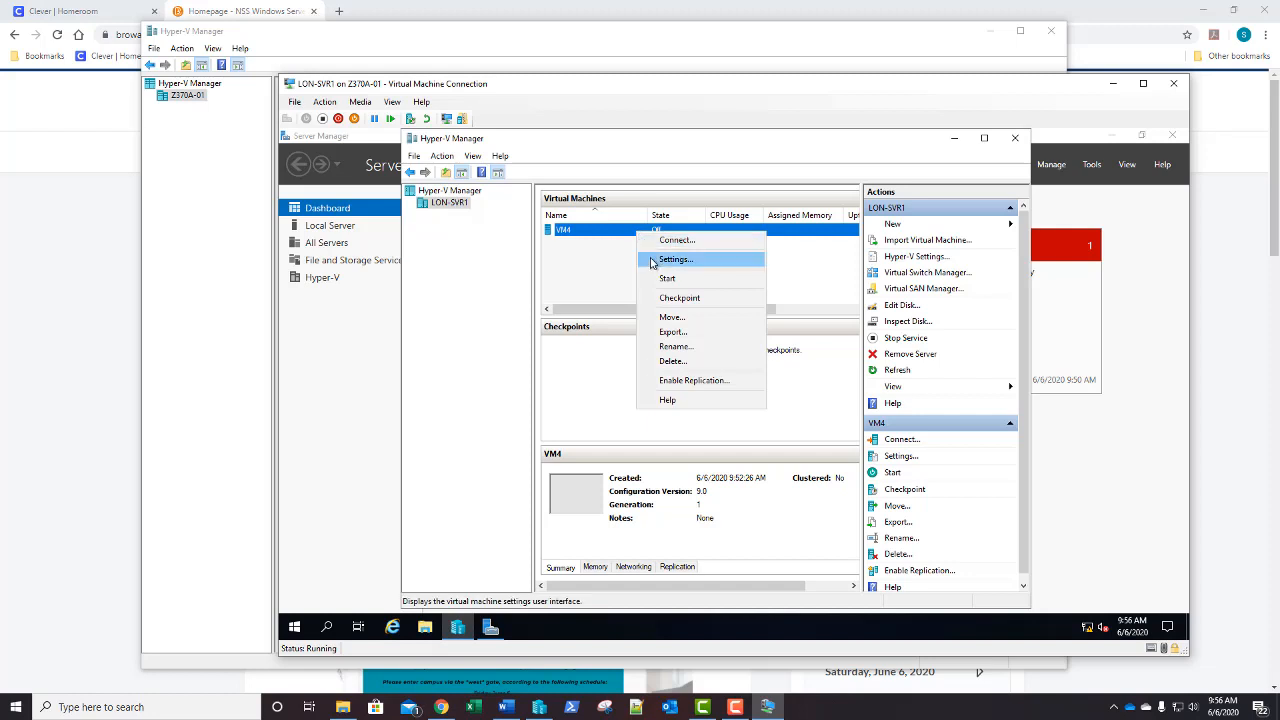
{"action": "left_click", "coordinate": [651, 262]}
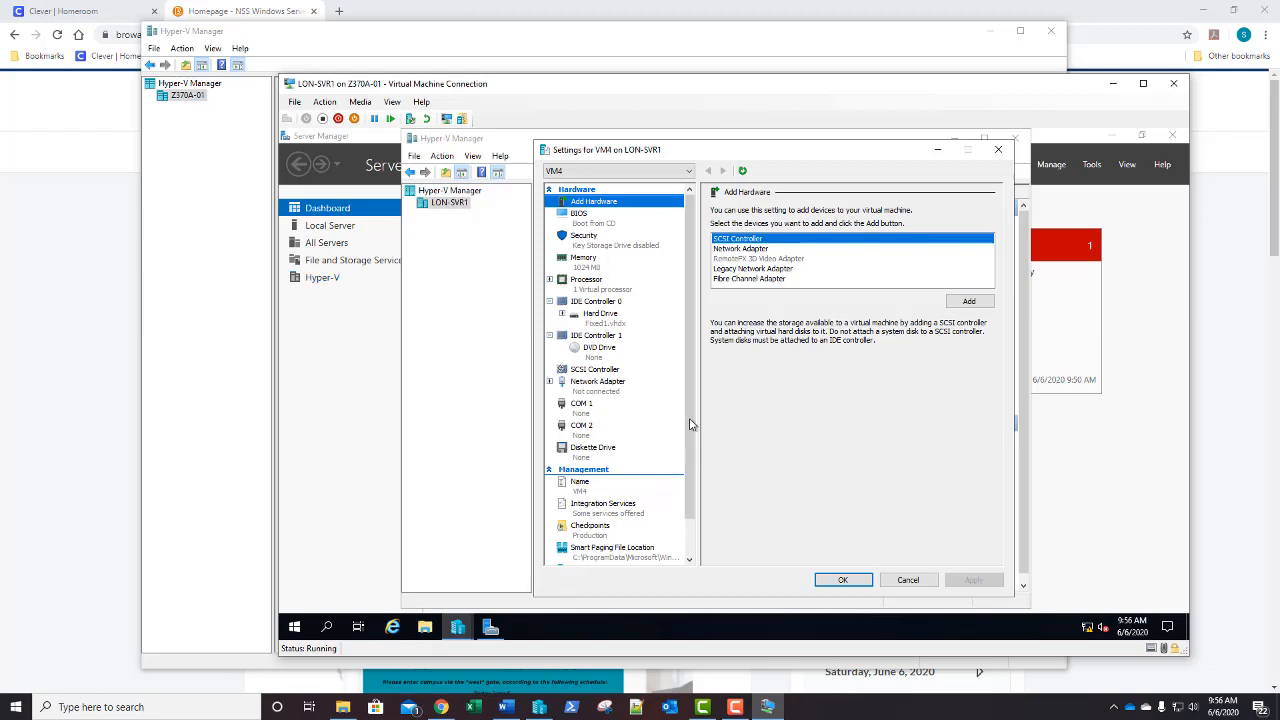
{"action": "left_click_drag", "start_coordinate": [690, 423], "coordinate": [696, 516]}
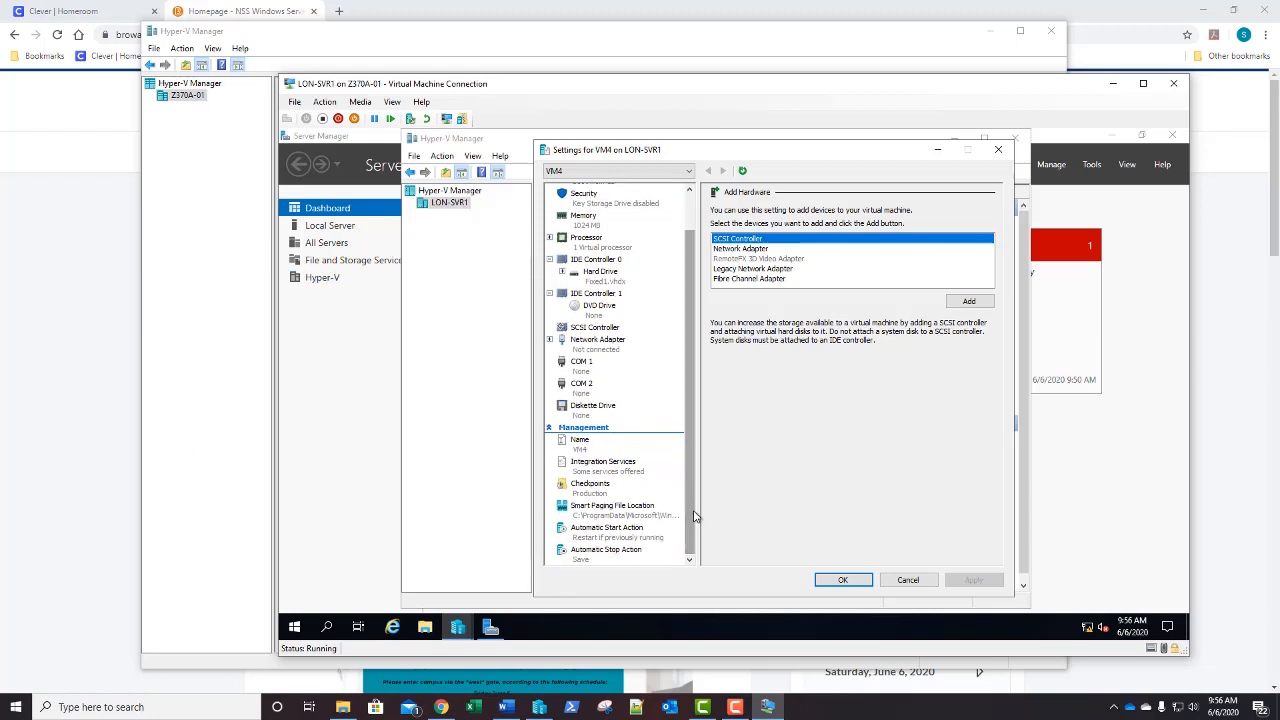
{"action": "left_click", "coordinate": [604, 490]}
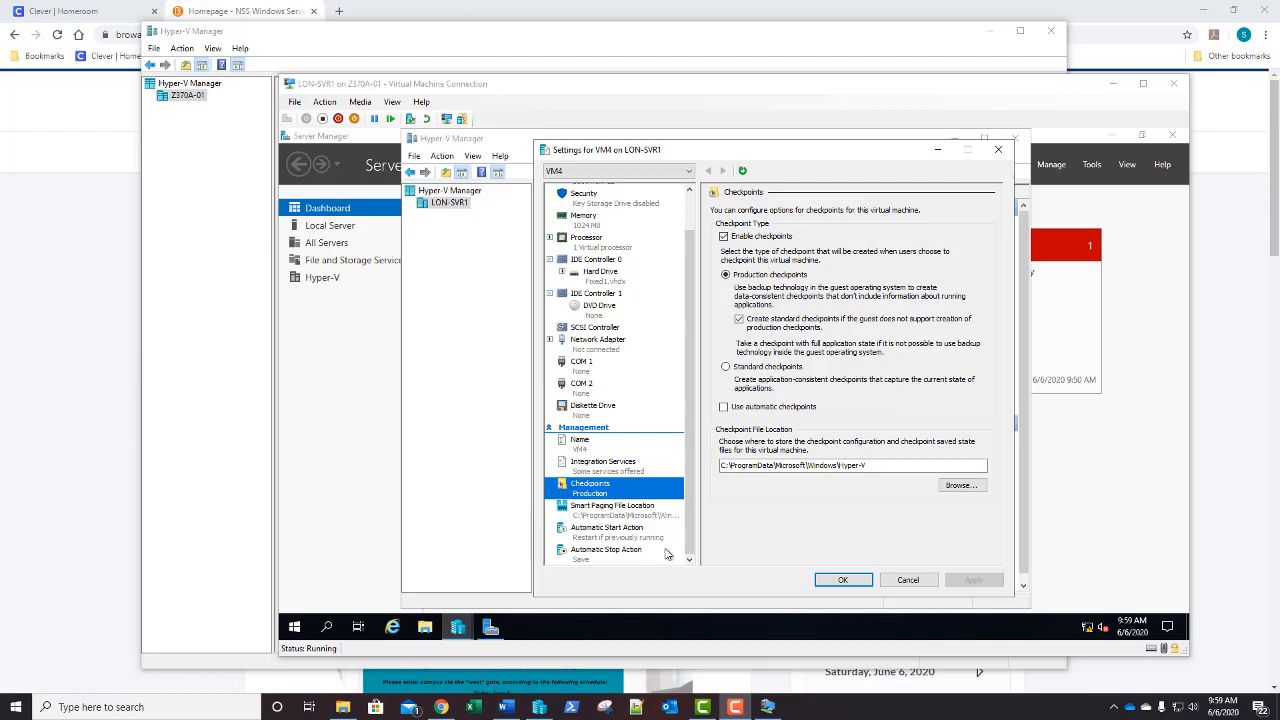
{"action": "left_click", "coordinate": [845, 581]}
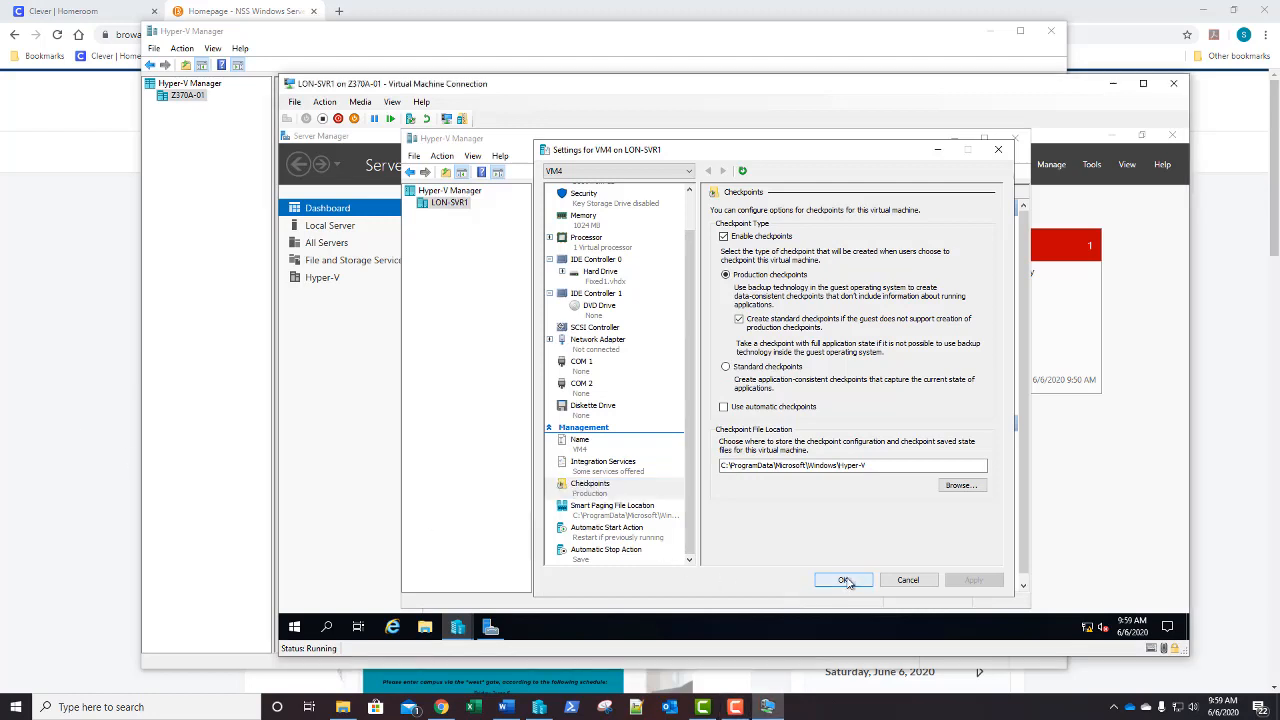
Close VM4's settings and take a checkpoint of VM4, dated 6/6/2020 9:59:24 AM
{"action": "left_click", "coordinate": [845, 581]}
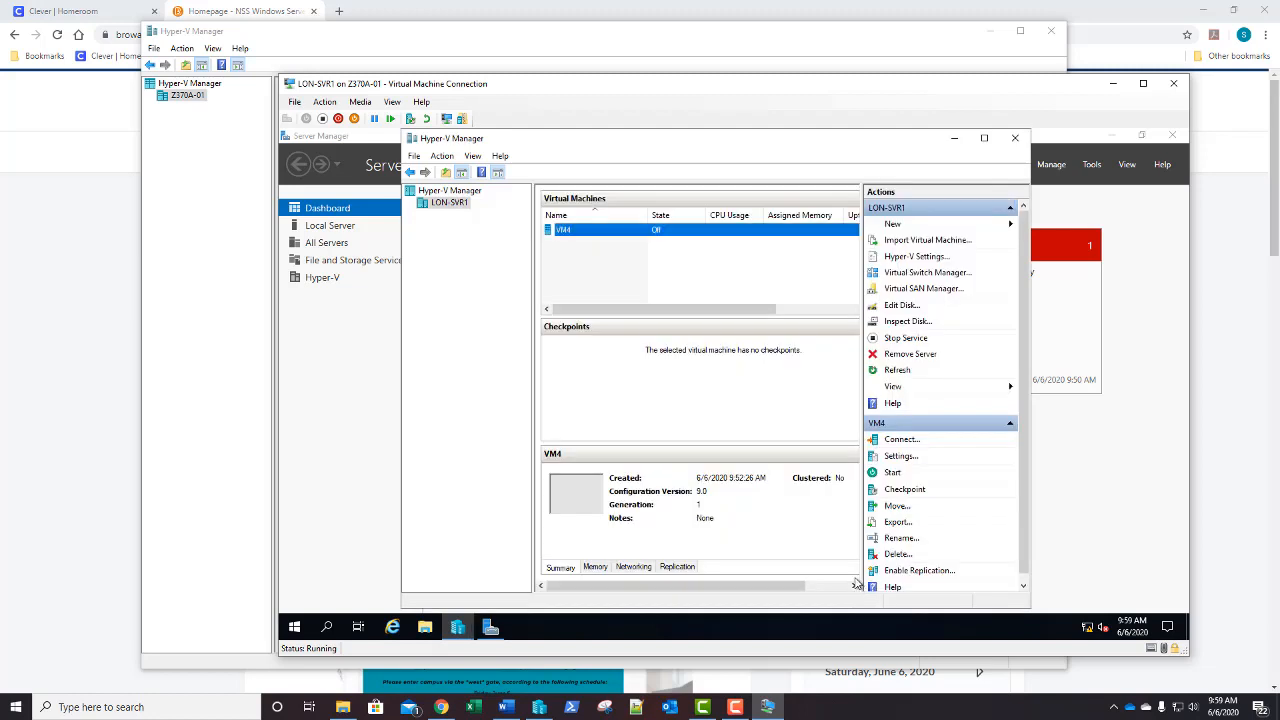
{"action": "right_click", "coordinate": [589, 233]}
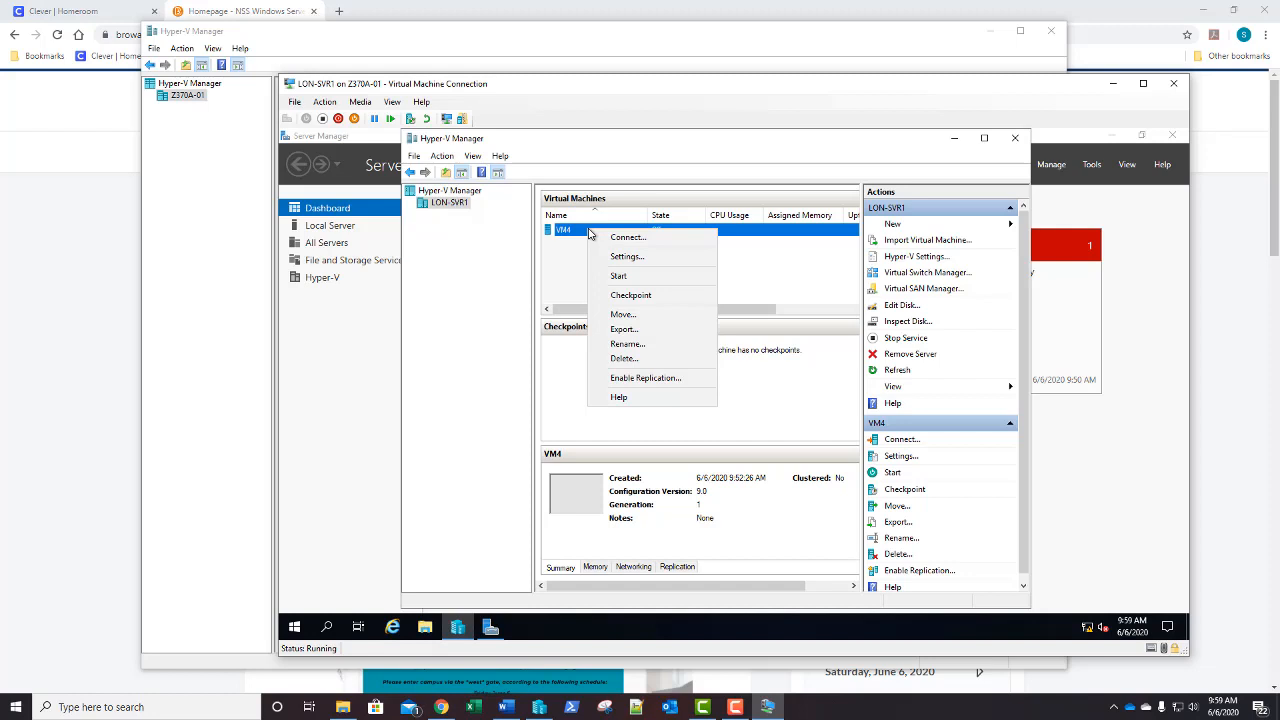
{"action": "left_click", "coordinate": [624, 297]}
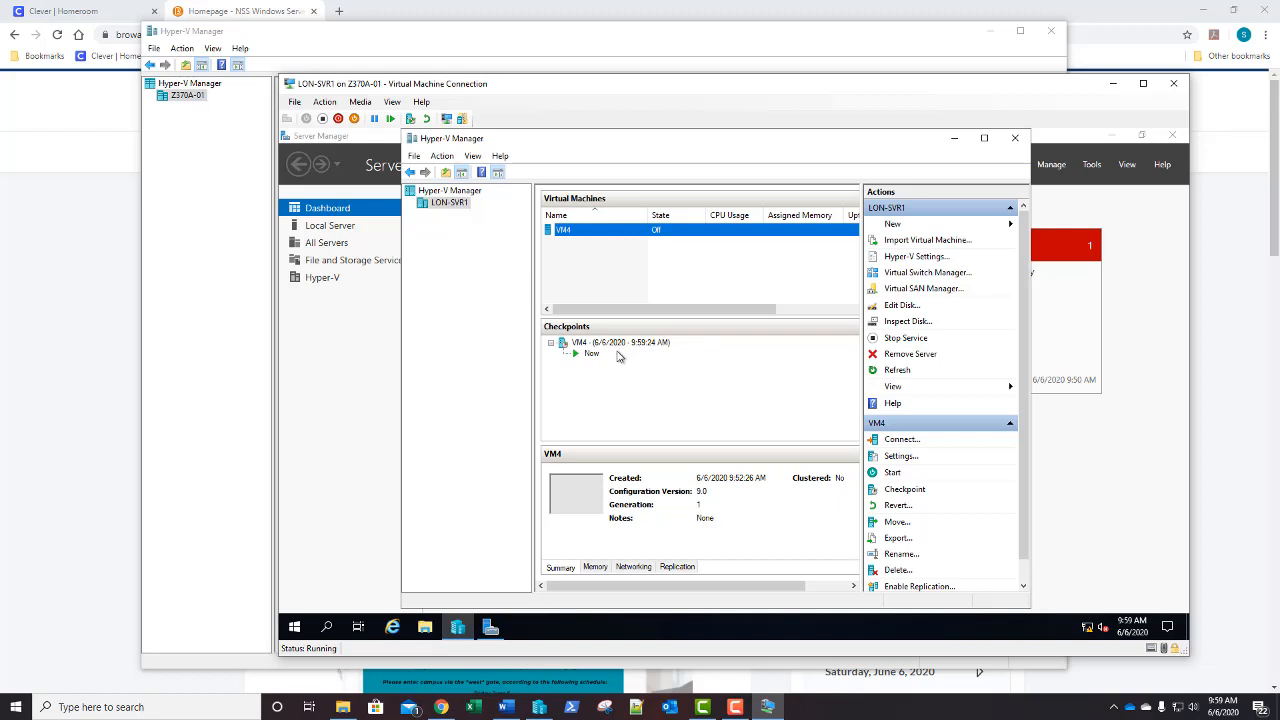
Apply VM4's 9:59:24 AM checkpoint and confirm the revert
{"action": "right_click", "coordinate": [620, 344]}
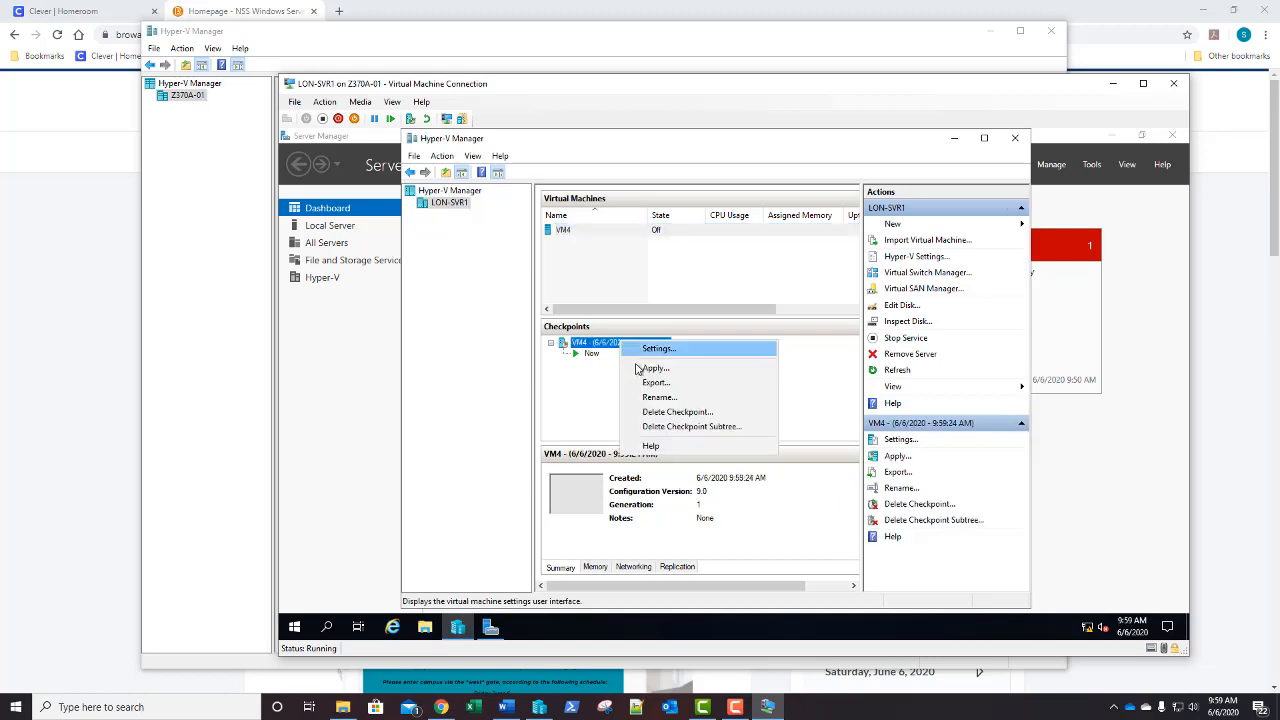
{"action": "left_click", "coordinate": [645, 369]}
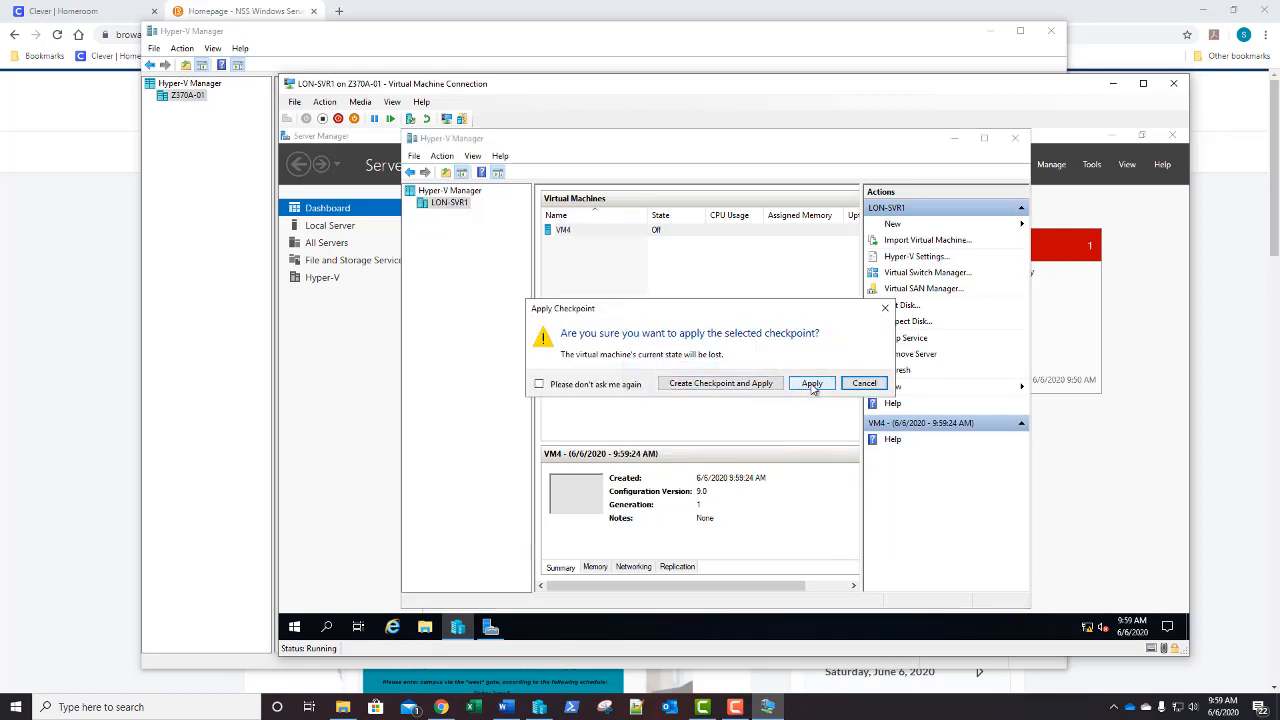
{"action": "left_click", "coordinate": [812, 384]}
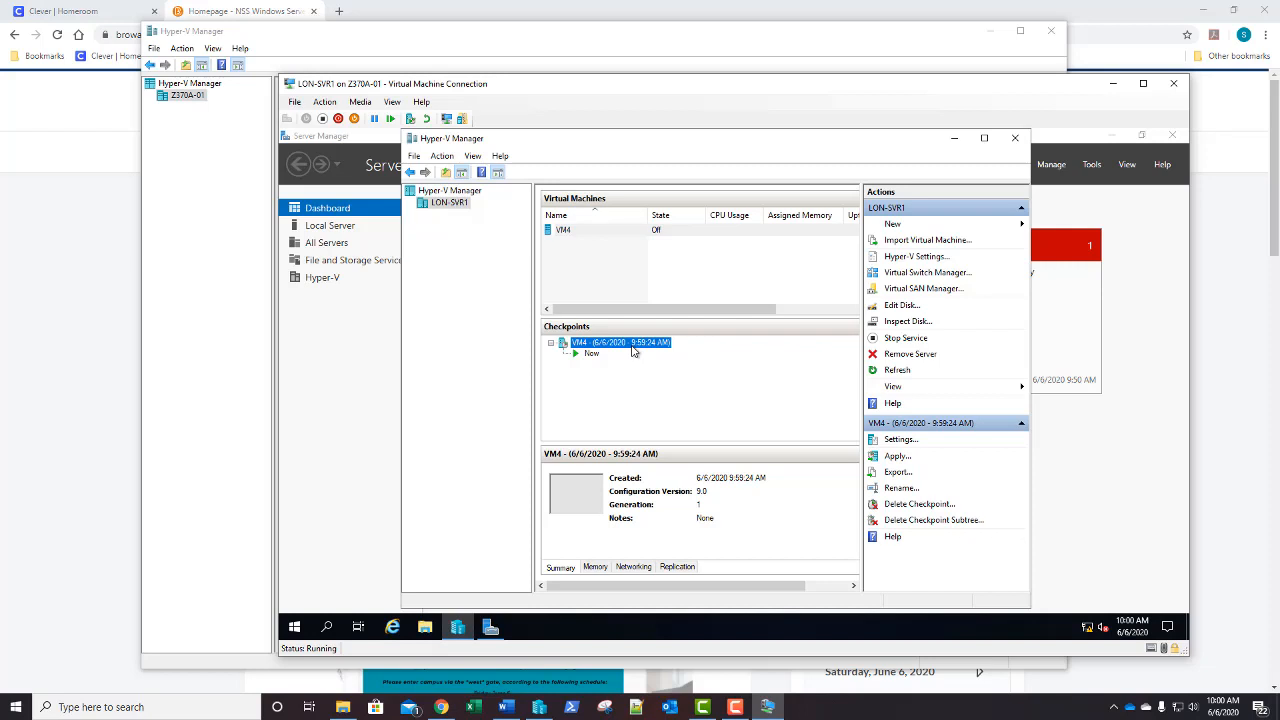
{"action": "left_click", "coordinate": [414, 636]}
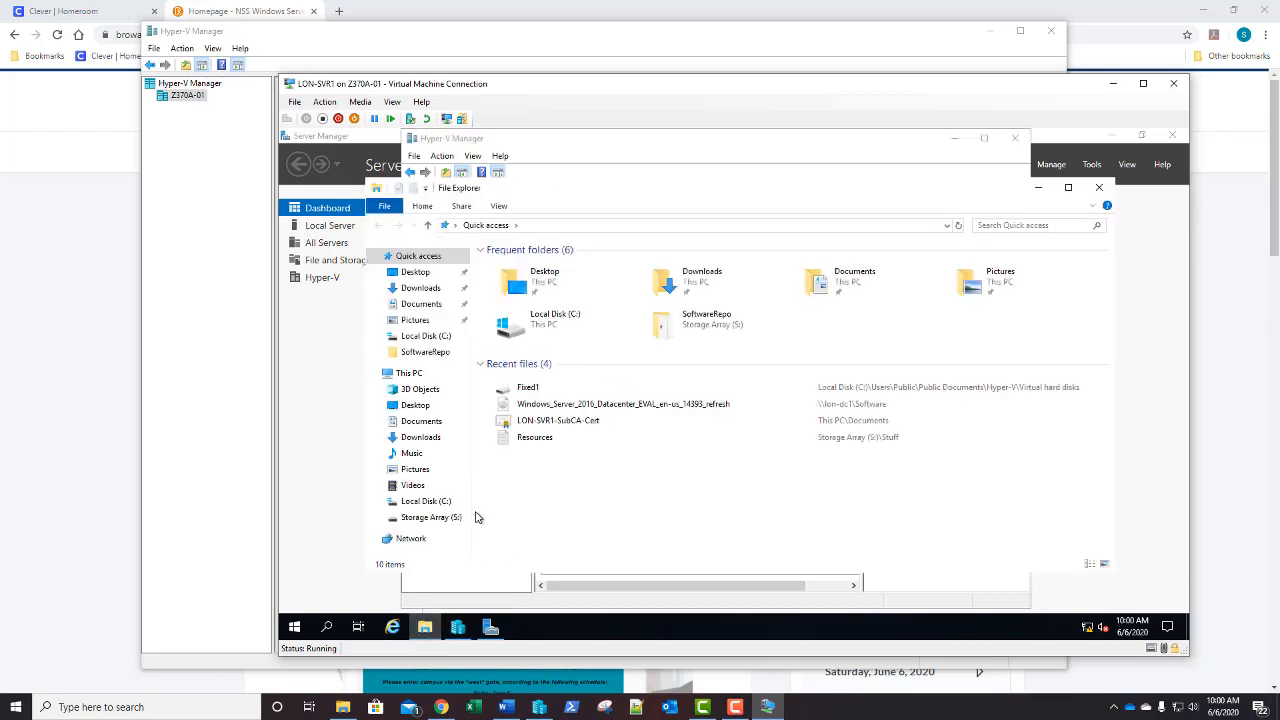
{"action": "left_click", "coordinate": [427, 503]}
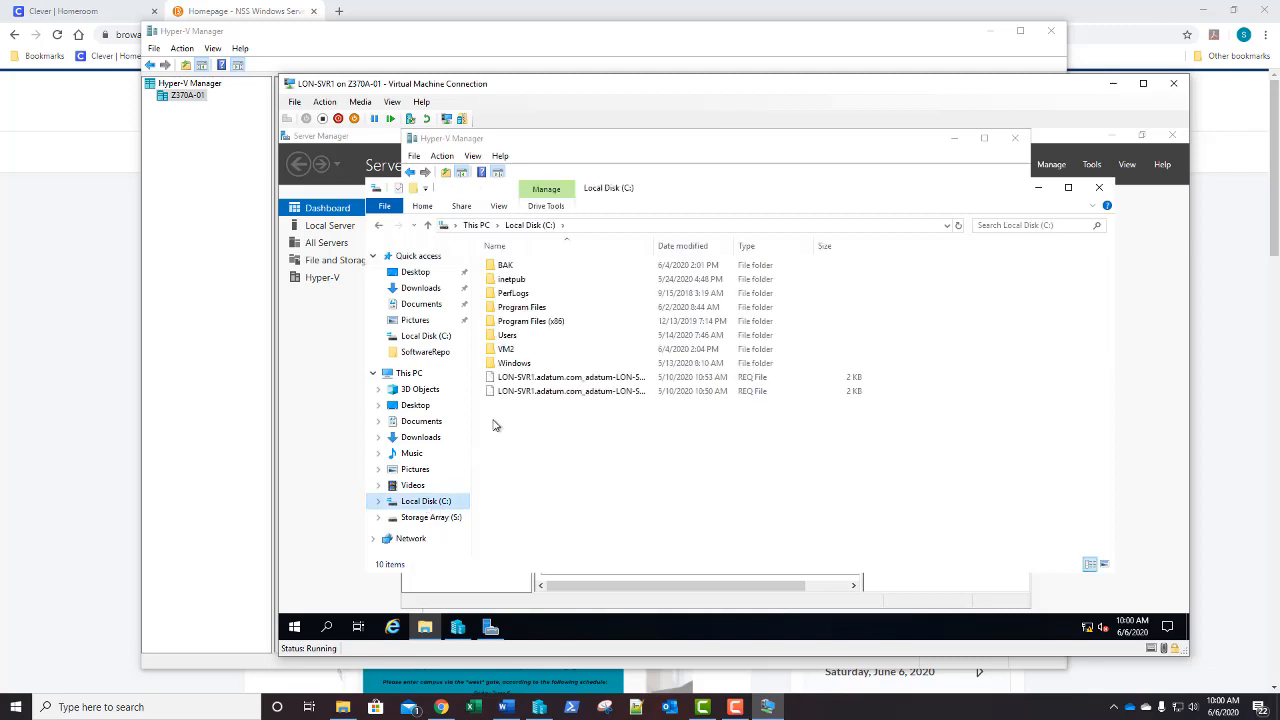
{"action": "double_click", "coordinate": [505, 337]}
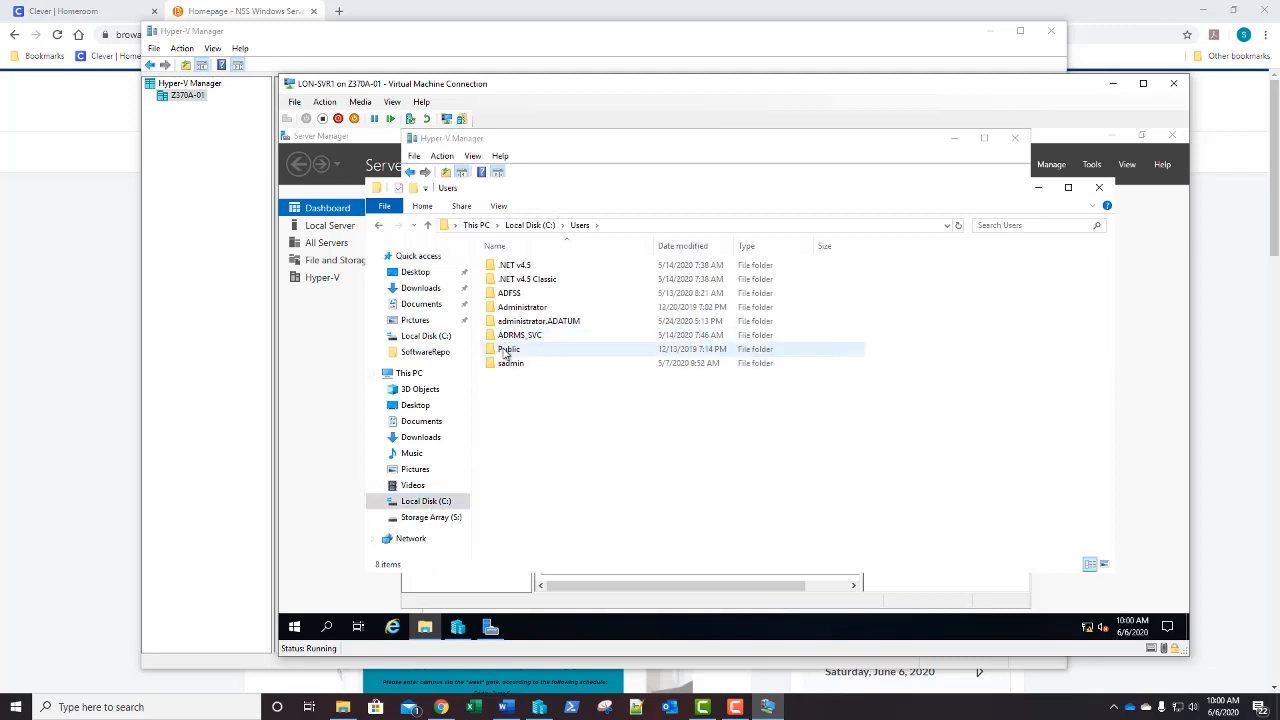
{"action": "double_click", "coordinate": [506, 349]}
{"action": "left_click", "coordinate": [513, 269]}
{"action": "double_click", "coordinate": [513, 269]}
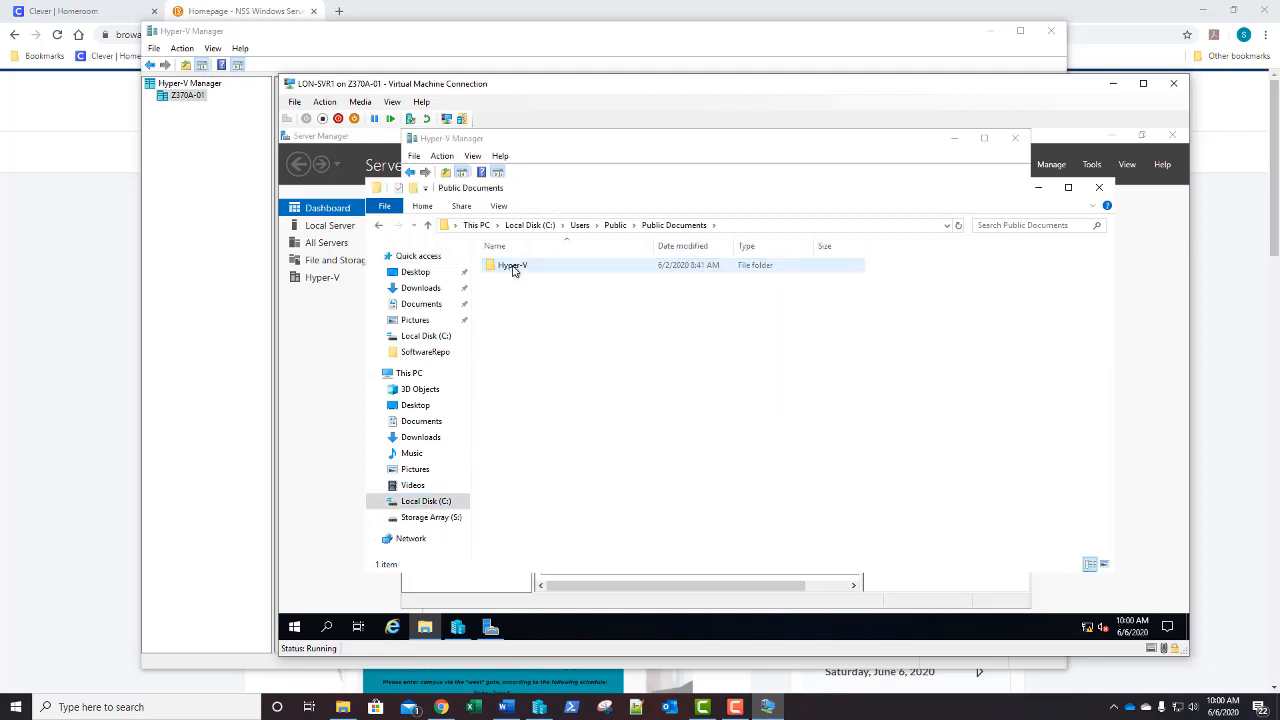
{"action": "double_click", "coordinate": [513, 269]}
{"action": "double_click", "coordinate": [513, 269]}
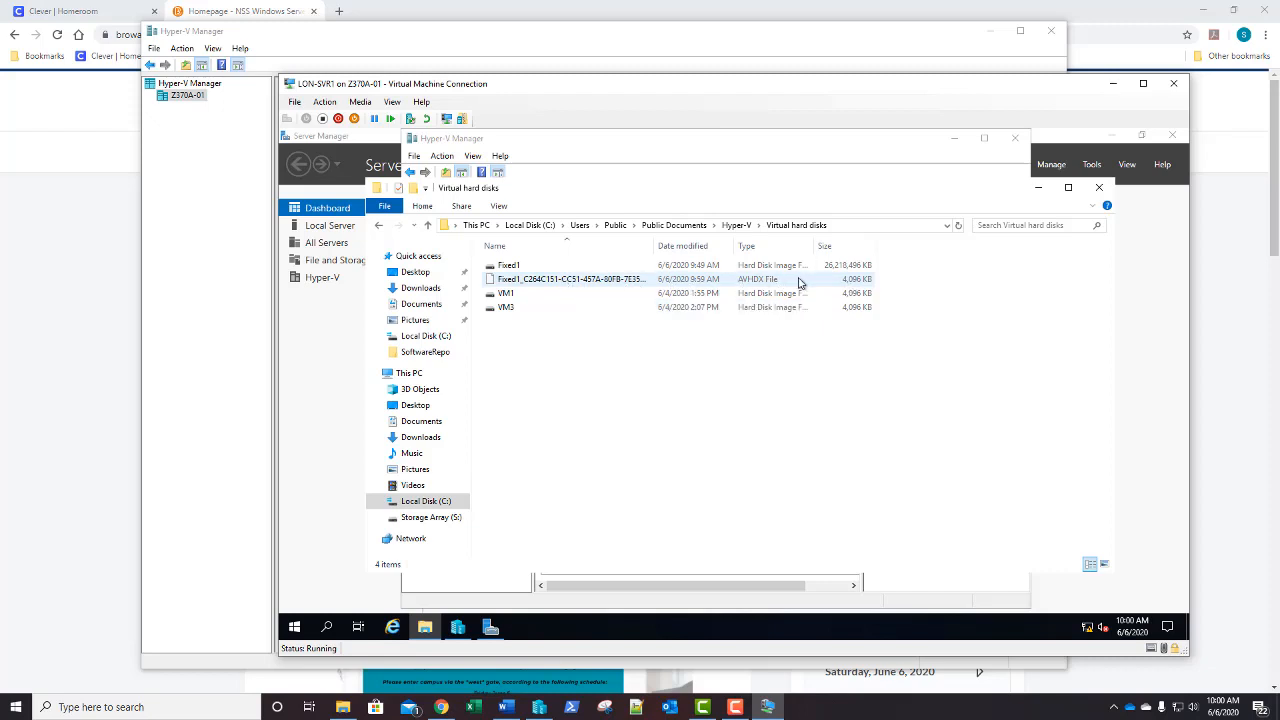
{"action": "left_click", "coordinate": [1099, 187]}
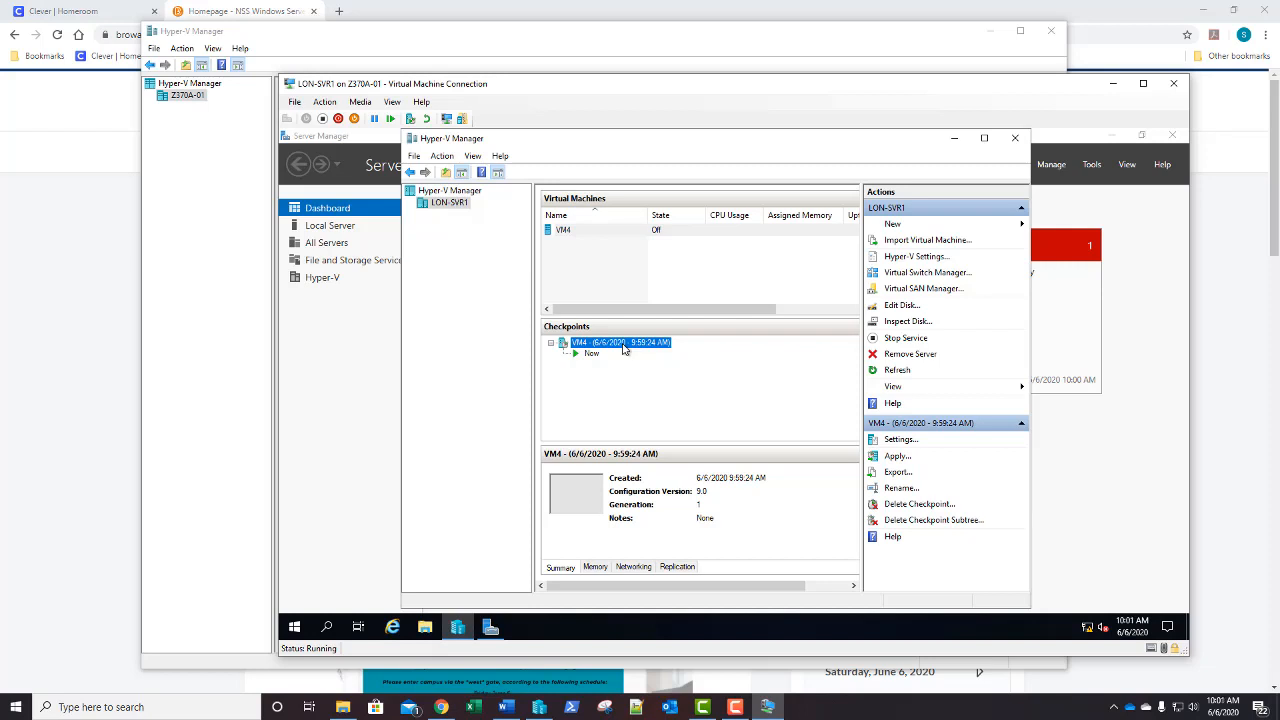
Delete VM4's 9:59:24 AM checkpoint and widen the Hyper-V Manager window
{"action": "right_click", "coordinate": [624, 346]}
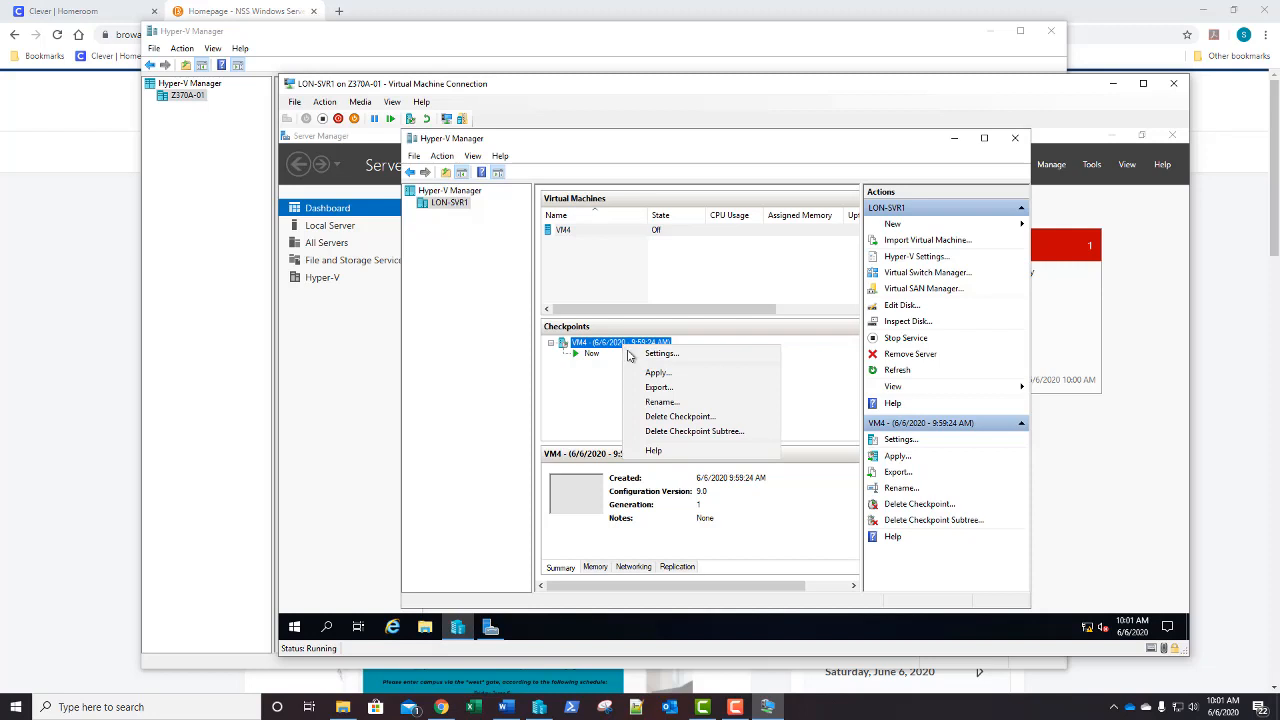
{"action": "left_click", "coordinate": [632, 417]}
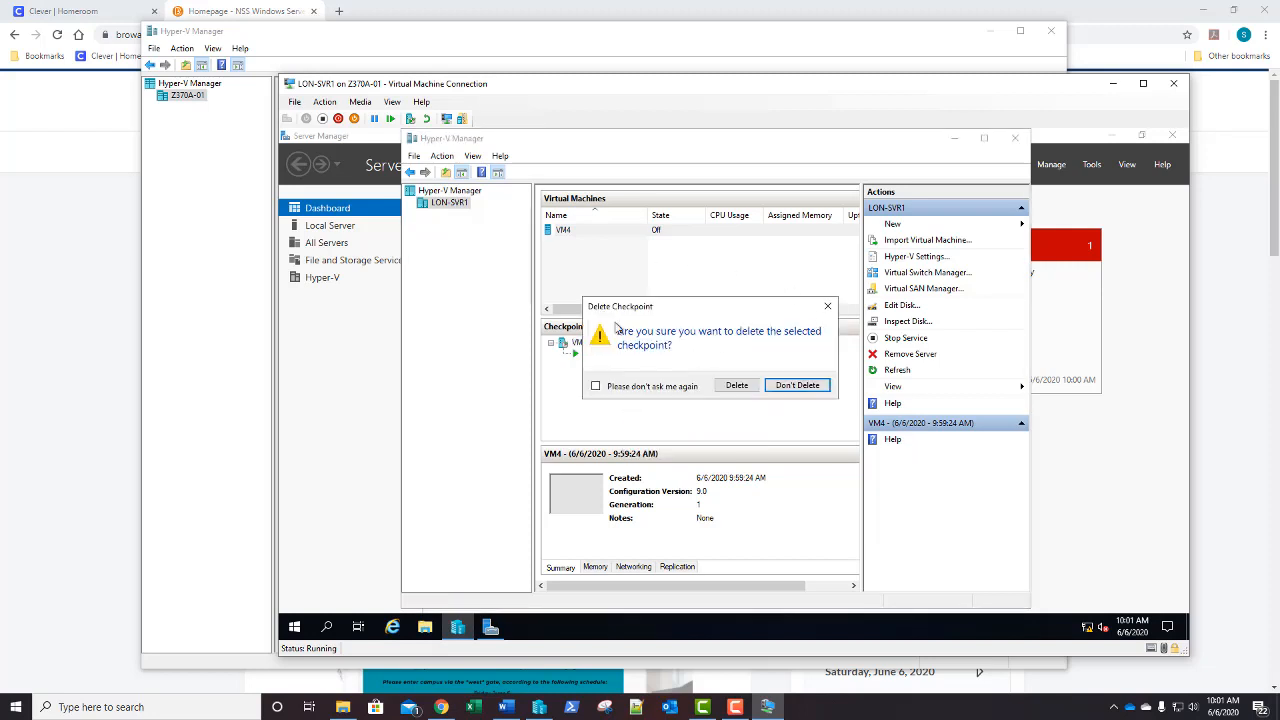
{"action": "left_click", "coordinate": [729, 390]}
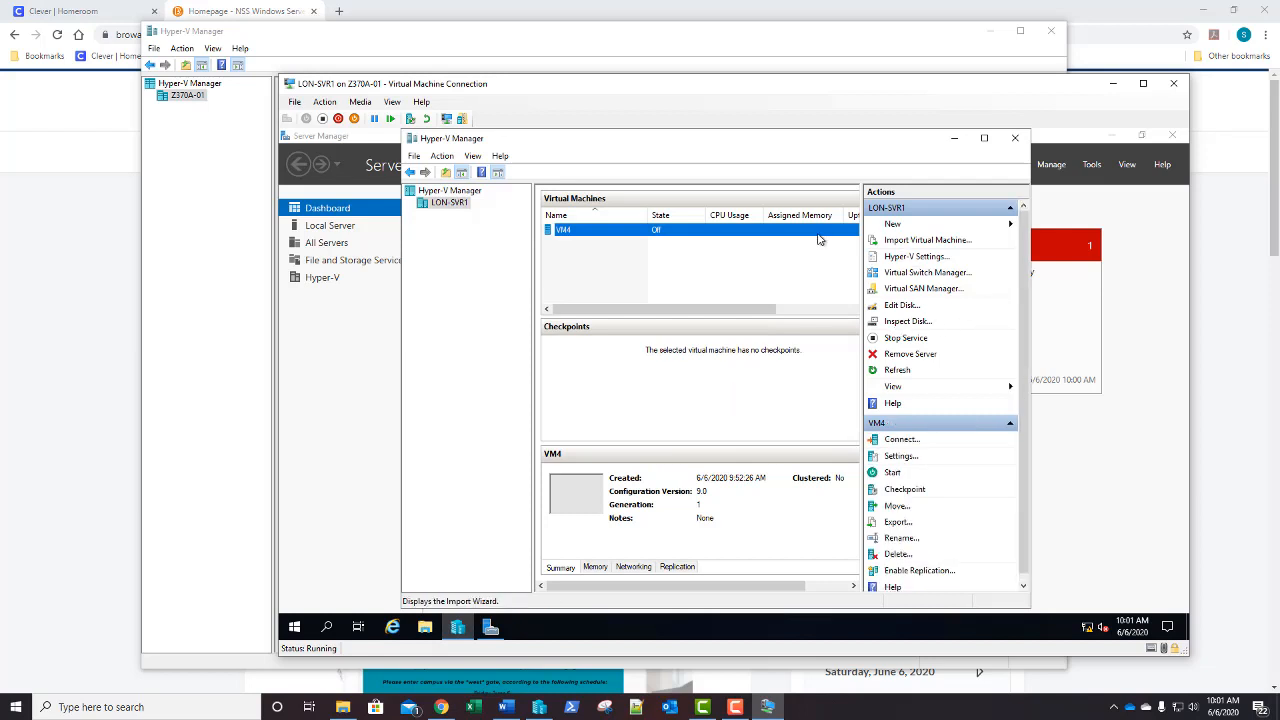
{"action": "left_click_drag", "start_coordinate": [401, 348], "coordinate": [307, 397]}
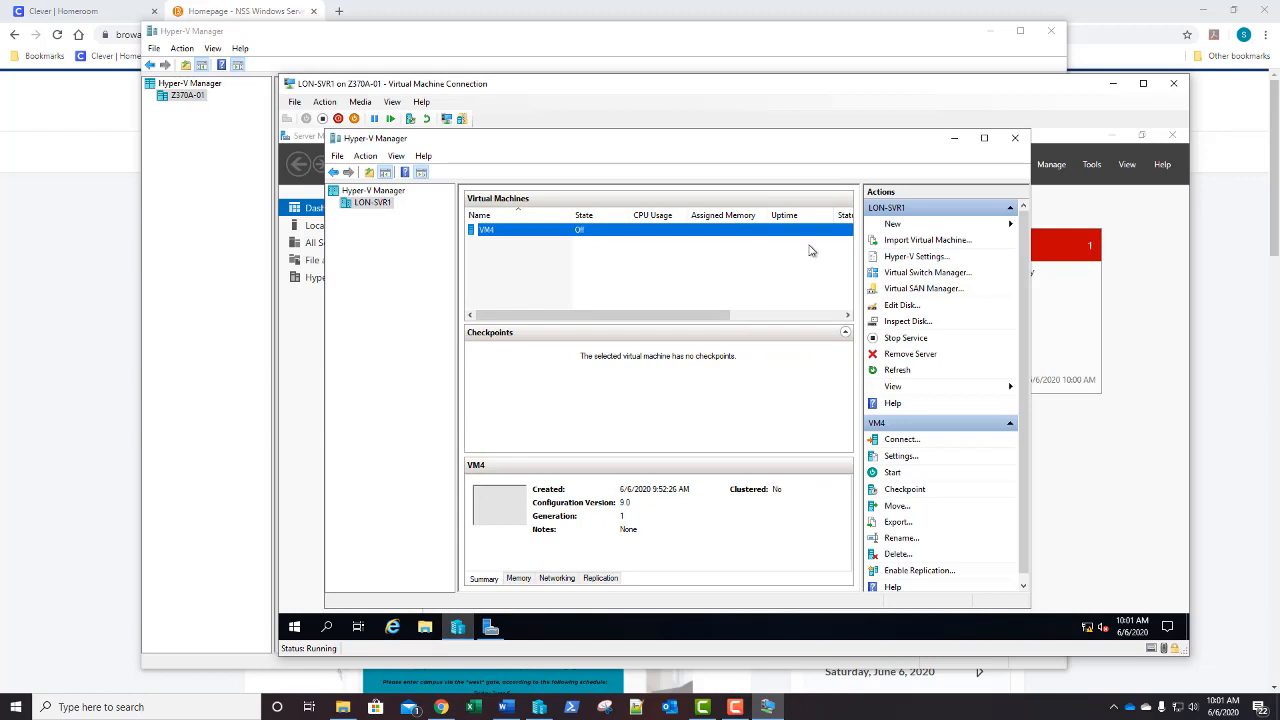
{"action": "right_click", "coordinate": [424, 630]}
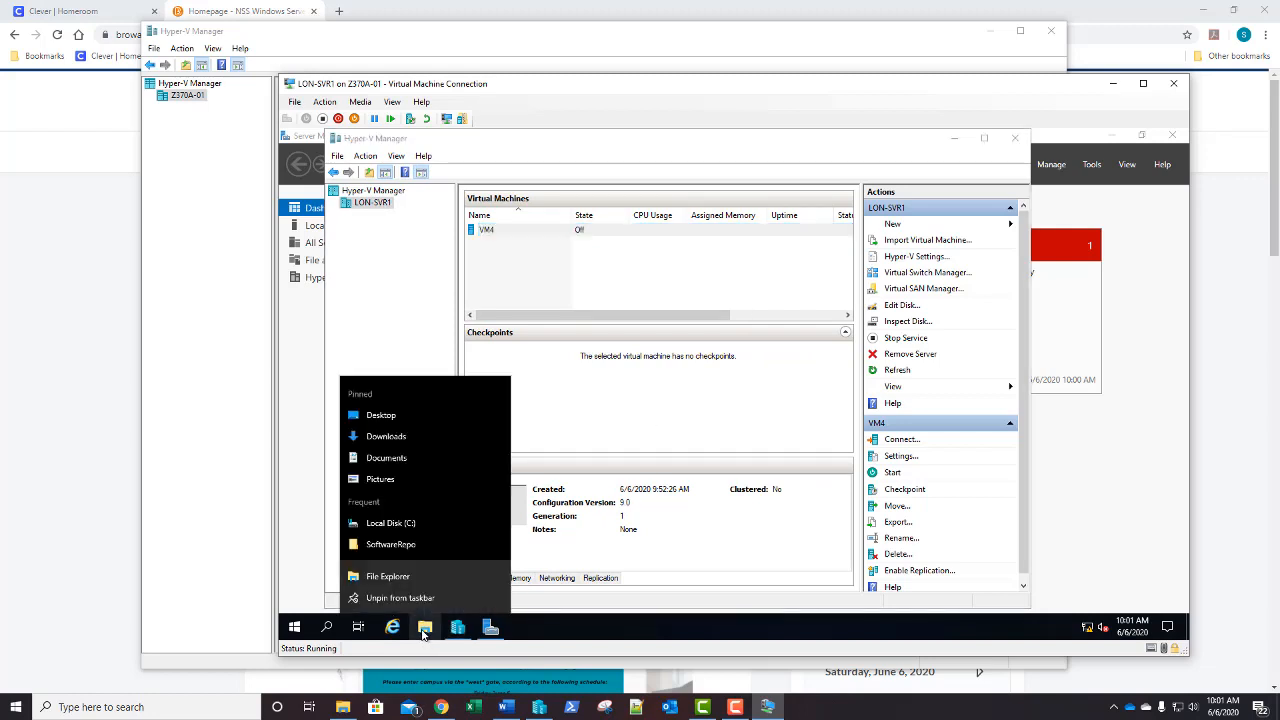
{"action": "left_click", "coordinate": [421, 522]}
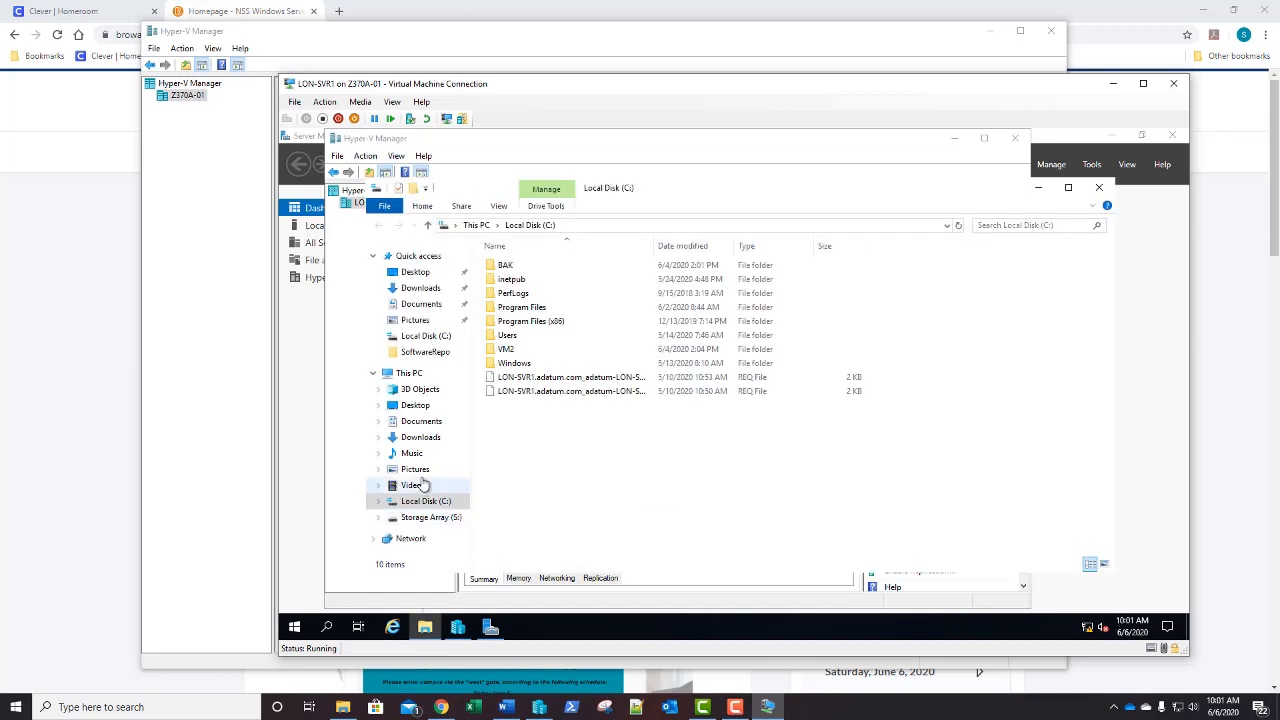
{"action": "double_click", "coordinate": [508, 336]}
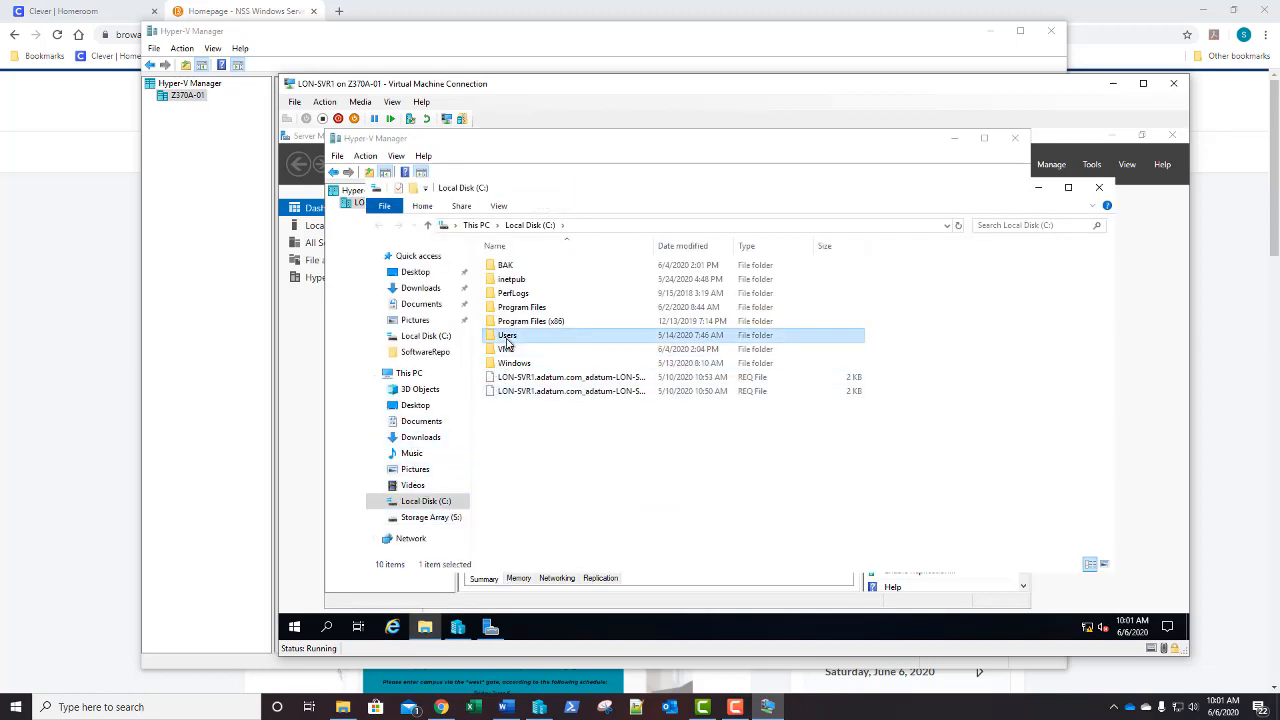
{"action": "double_click", "coordinate": [506, 350]}
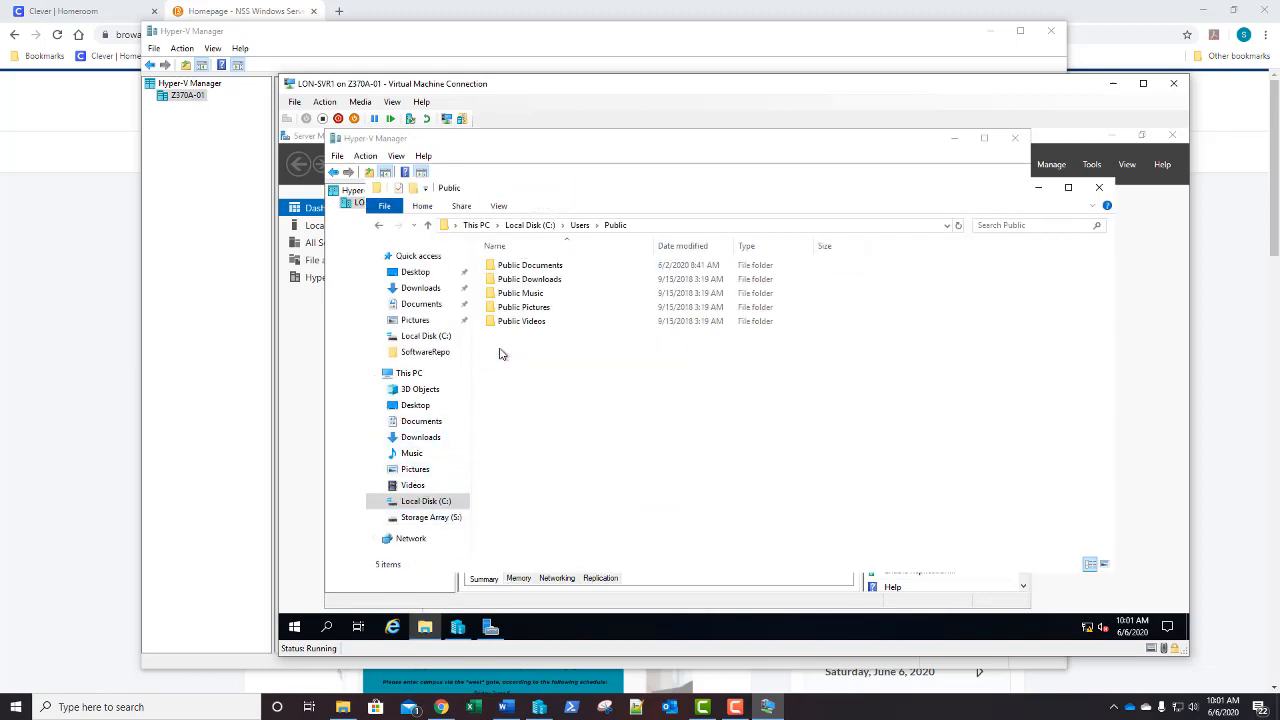
{"action": "double_click", "coordinate": [508, 266]}
{"action": "double_click", "coordinate": [508, 266]}
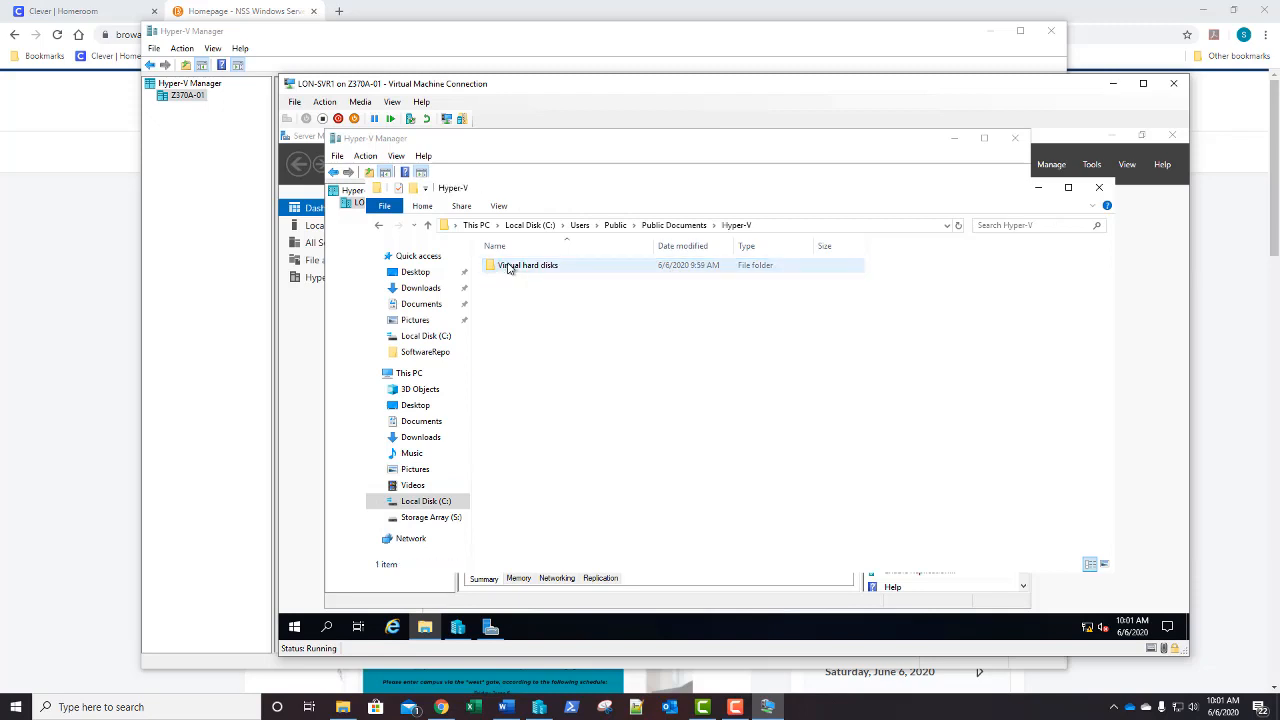
{"action": "double_click", "coordinate": [508, 266]}
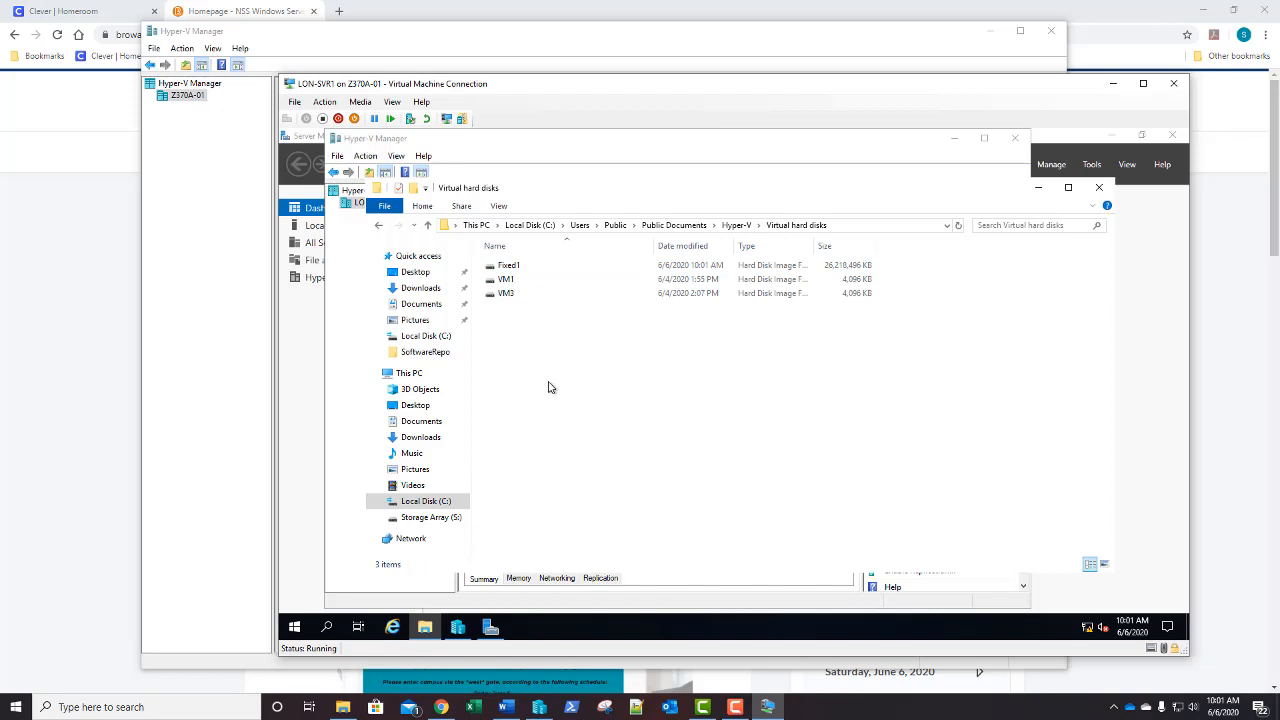
{"action": "left_click", "coordinate": [1099, 187]}
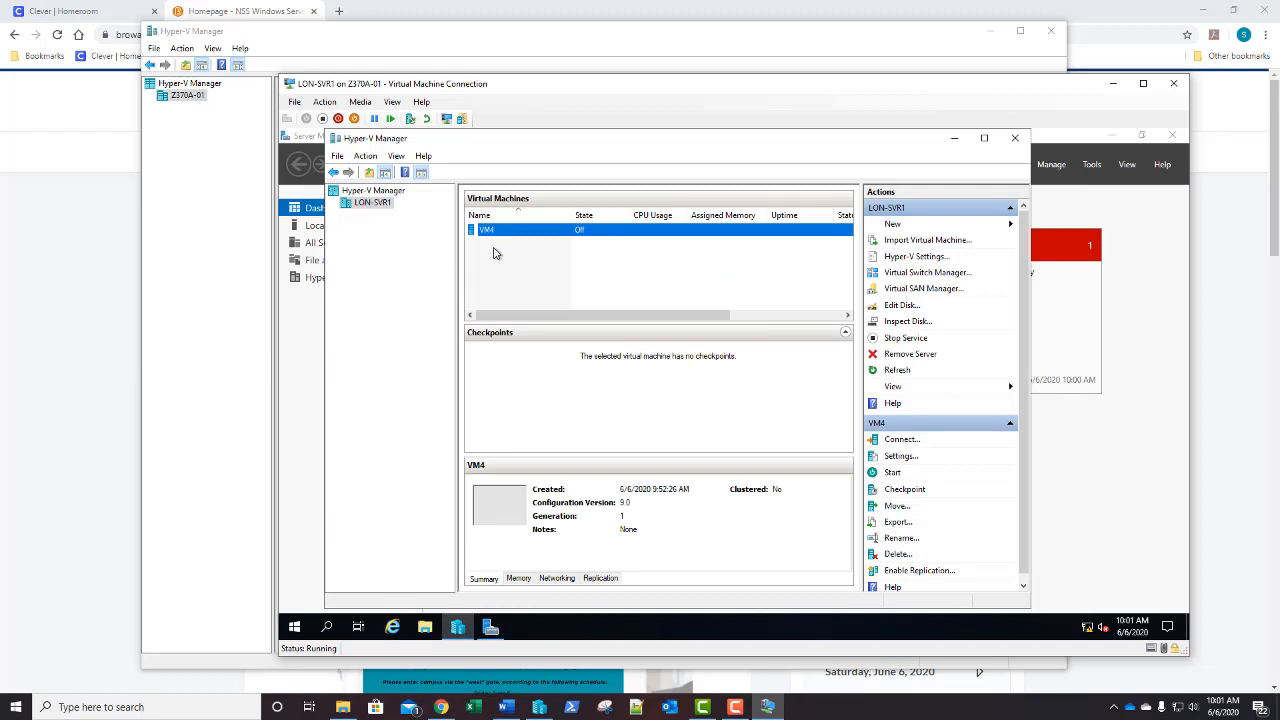
Delete VM4 from LON-SVR1, then bring up File Explorer at This PC
{"action": "right_click", "coordinate": [533, 234]}
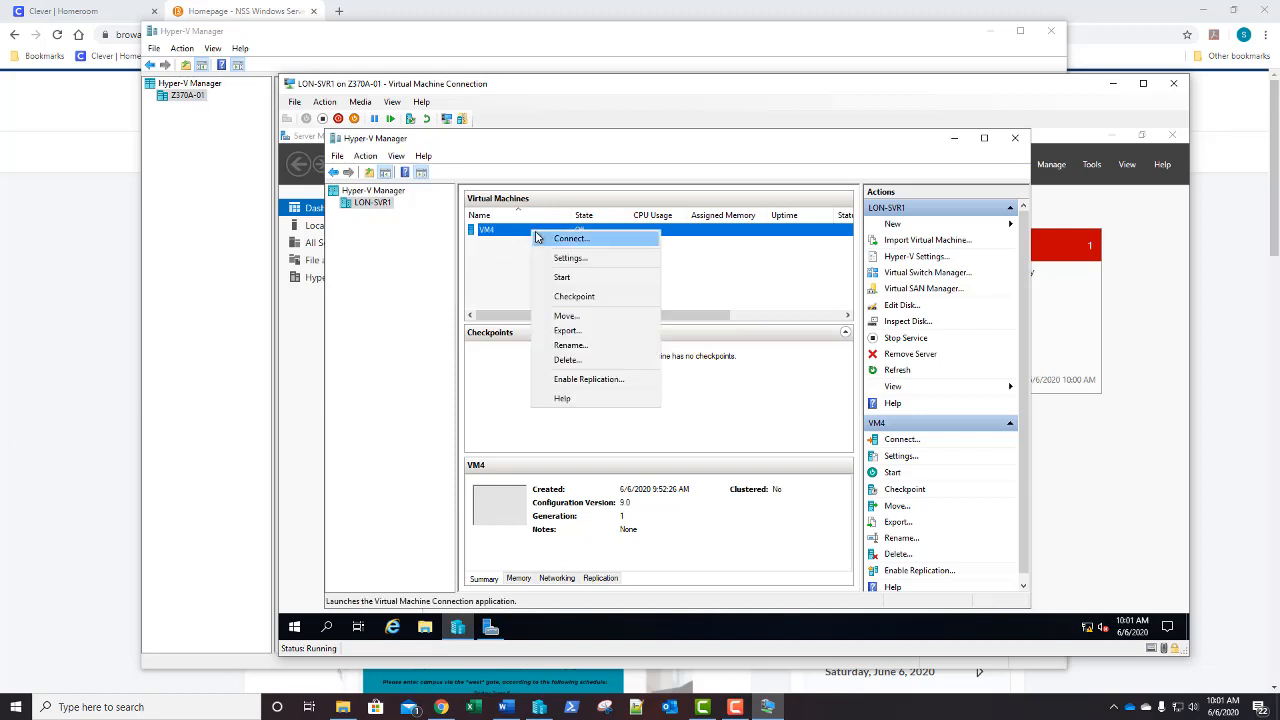
{"action": "left_click", "coordinate": [552, 360]}
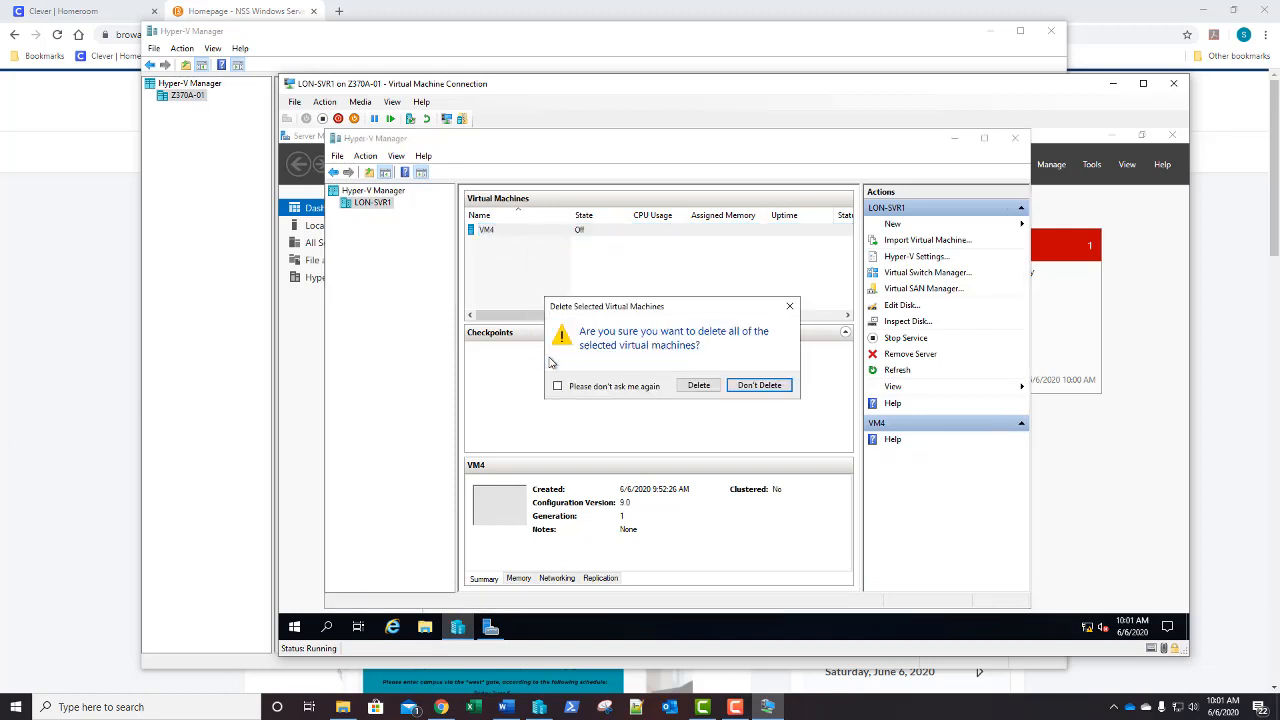
{"action": "left_click", "coordinate": [697, 389]}
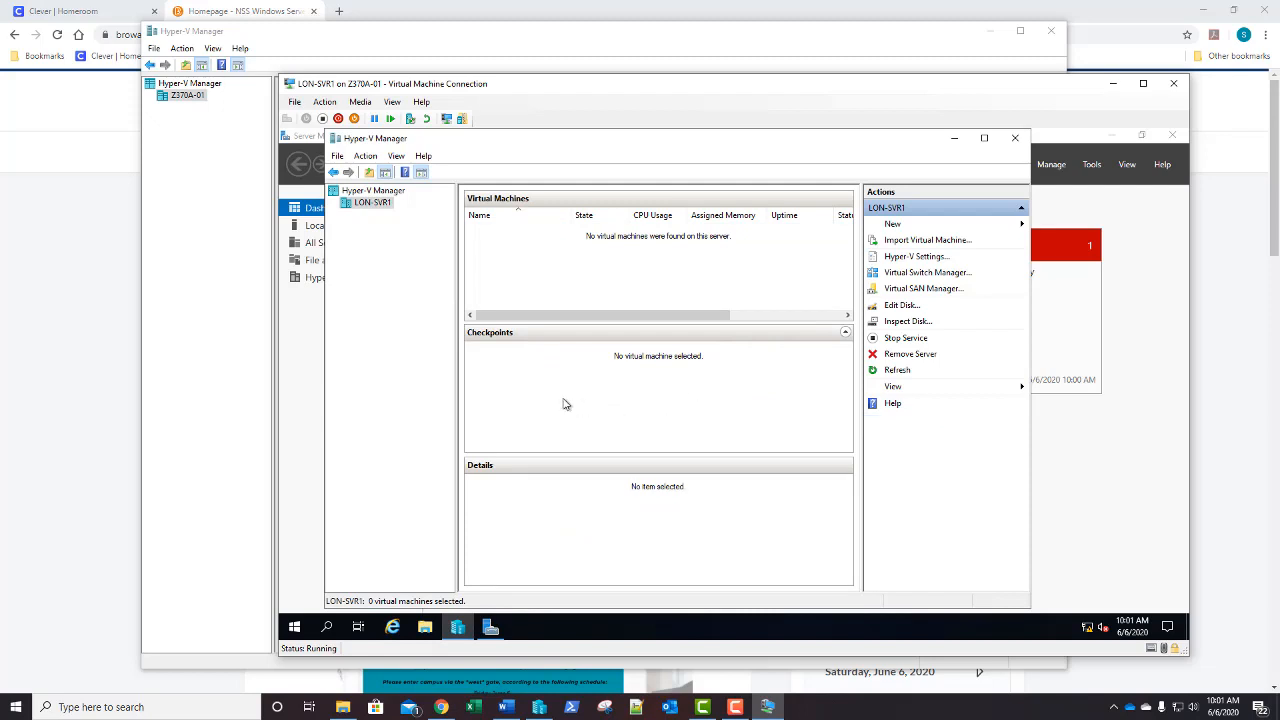
{"action": "left_click", "coordinate": [424, 630]}
{"action": "left_click", "coordinate": [412, 373]}
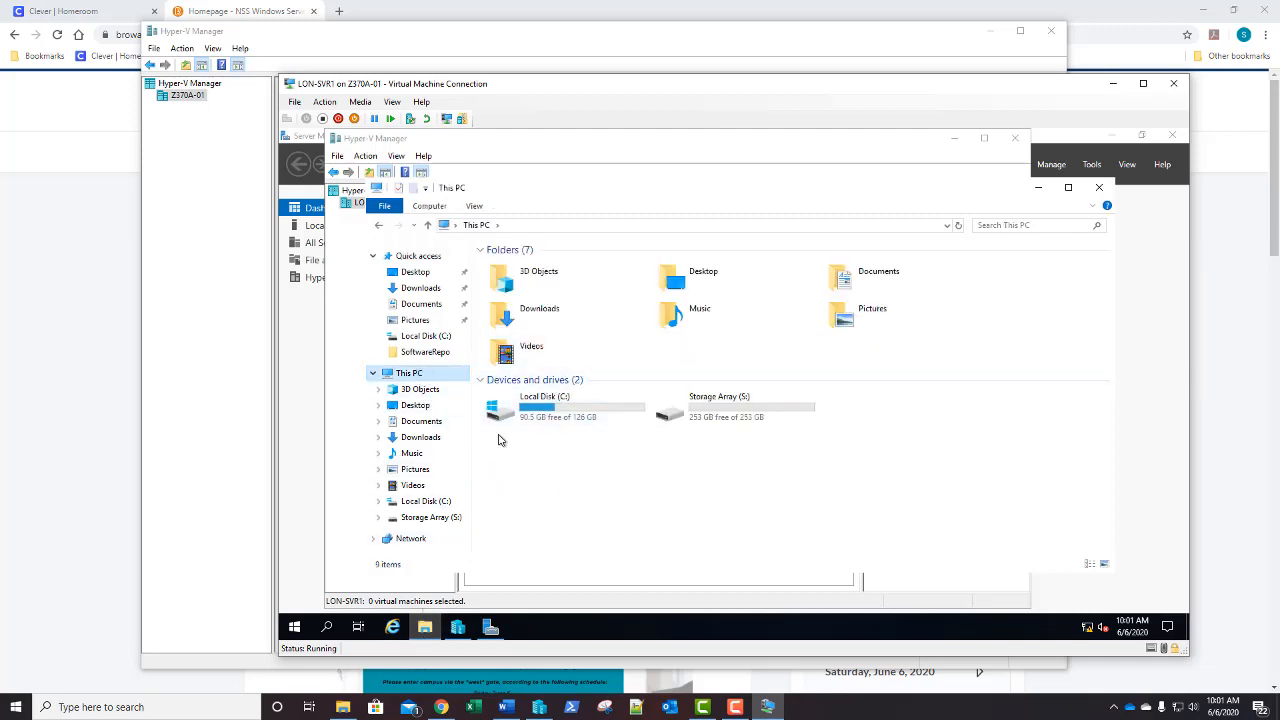
Find Fixed1 in C:\Users\Public\Public Documents\Hyper-V\Virtual hard disks, then close Explorer
{"action": "left_click", "coordinate": [443, 502]}
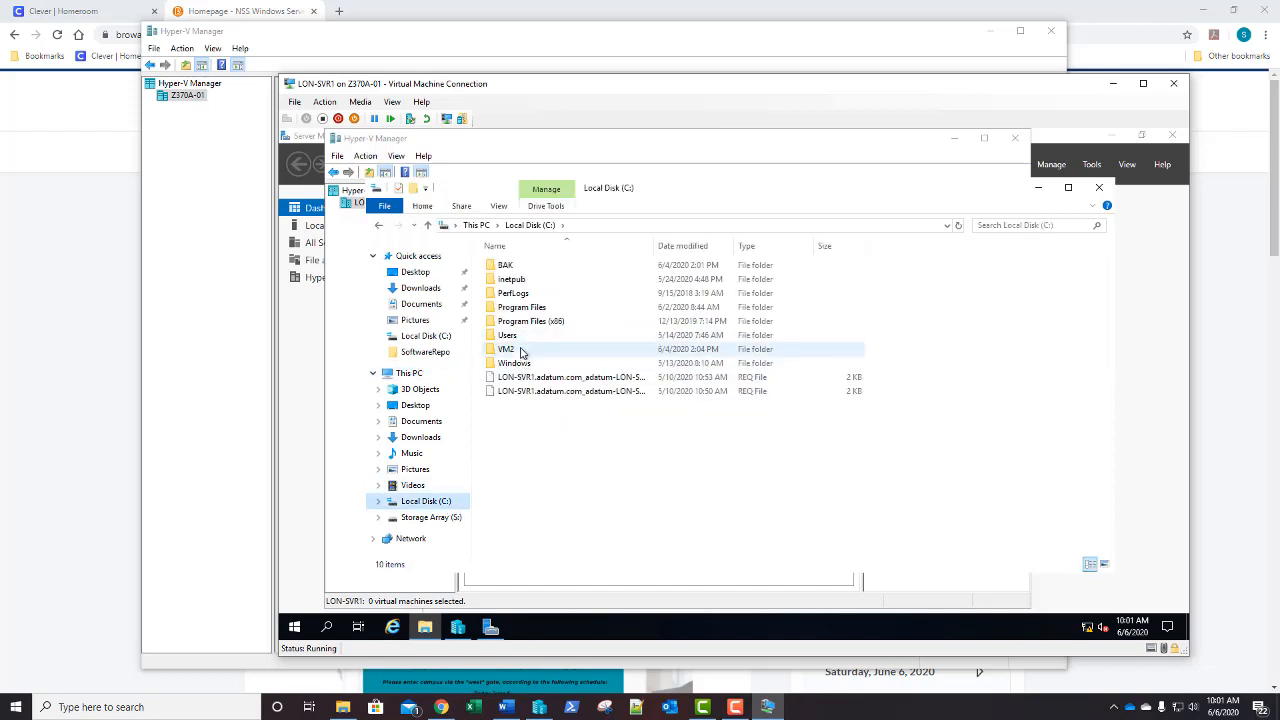
{"action": "double_click", "coordinate": [520, 336]}
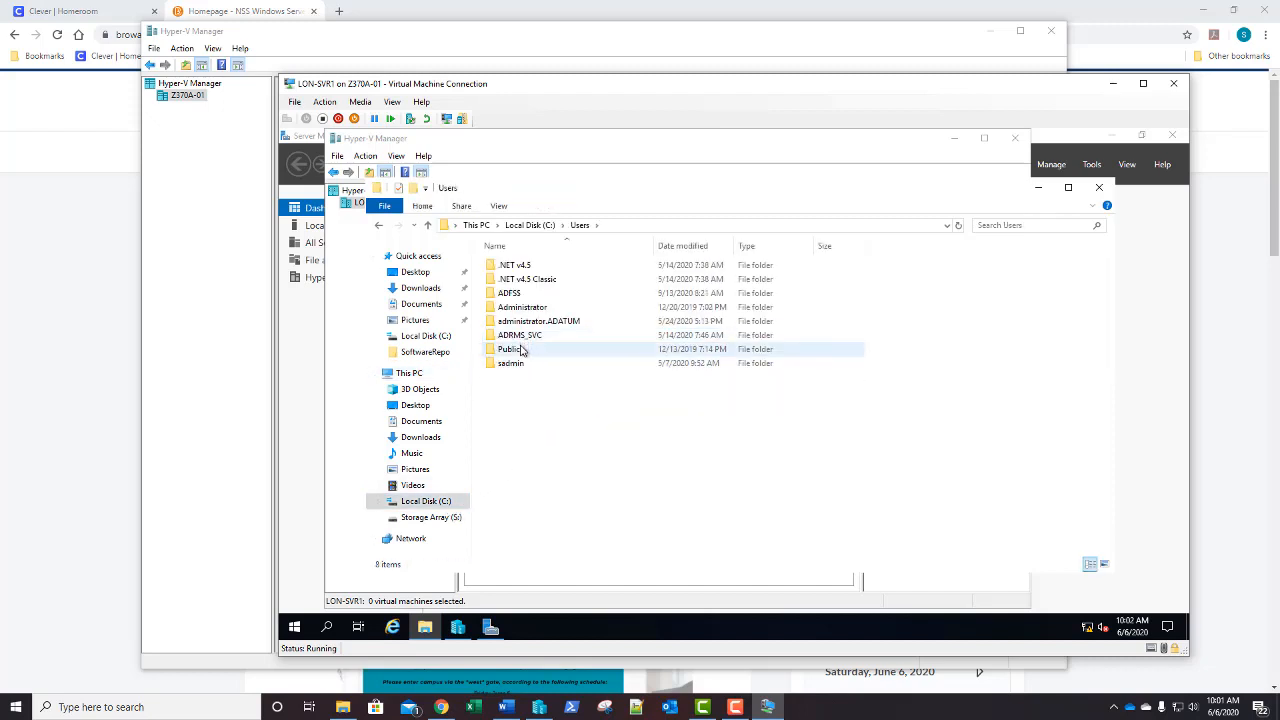
{"action": "double_click", "coordinate": [520, 349]}
{"action": "double_click", "coordinate": [532, 267]}
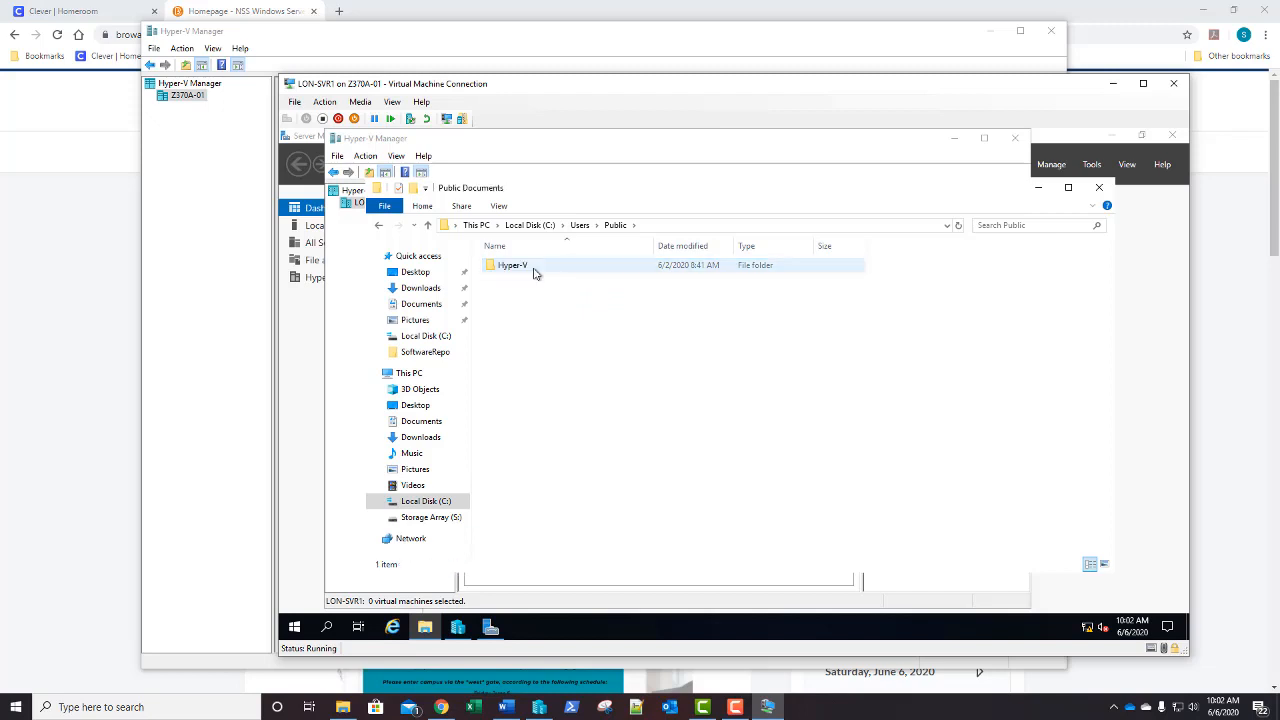
{"action": "double_click", "coordinate": [512, 266]}
{"action": "double_click", "coordinate": [520, 266]}
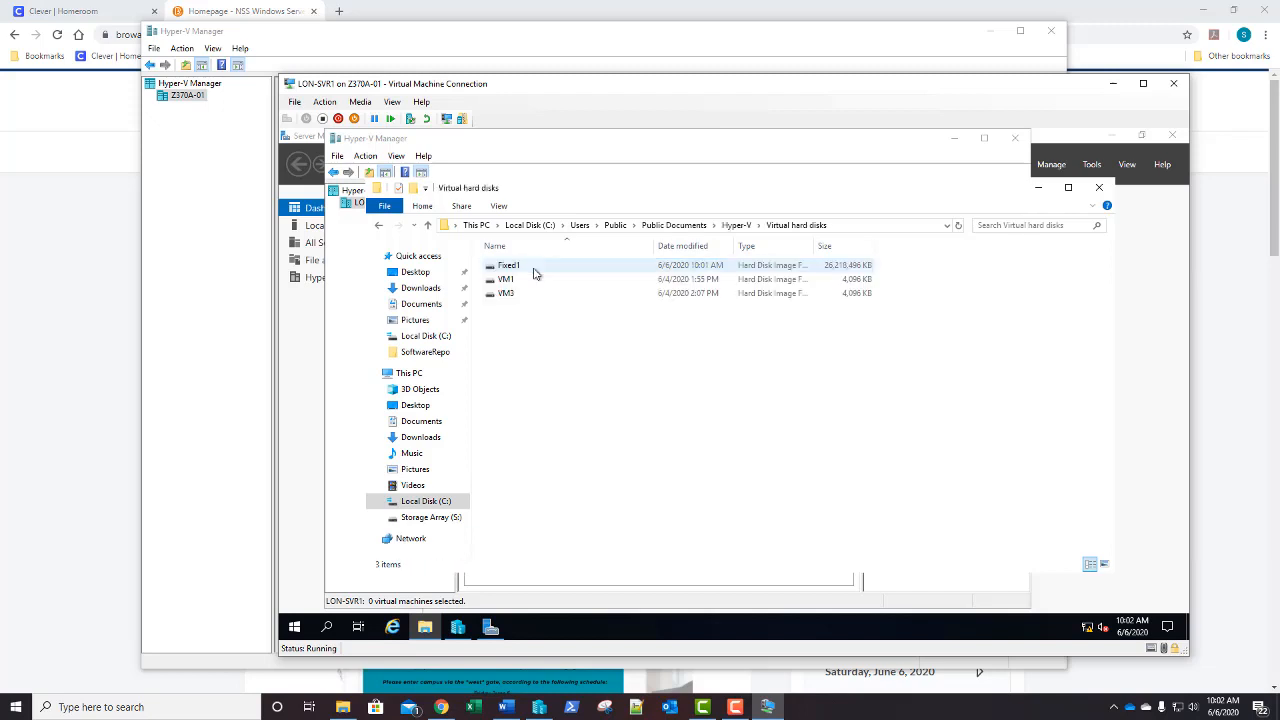
{"action": "left_click", "coordinate": [646, 272]}
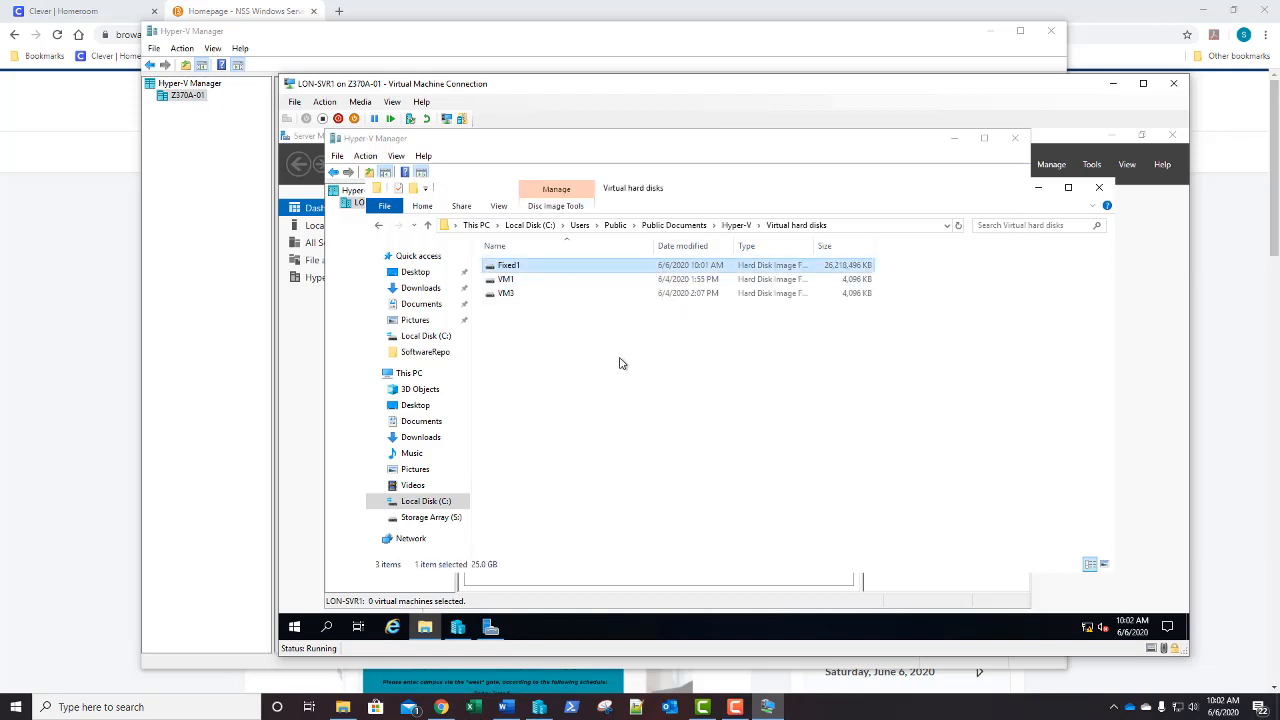
{"action": "left_click", "coordinate": [1099, 187]}
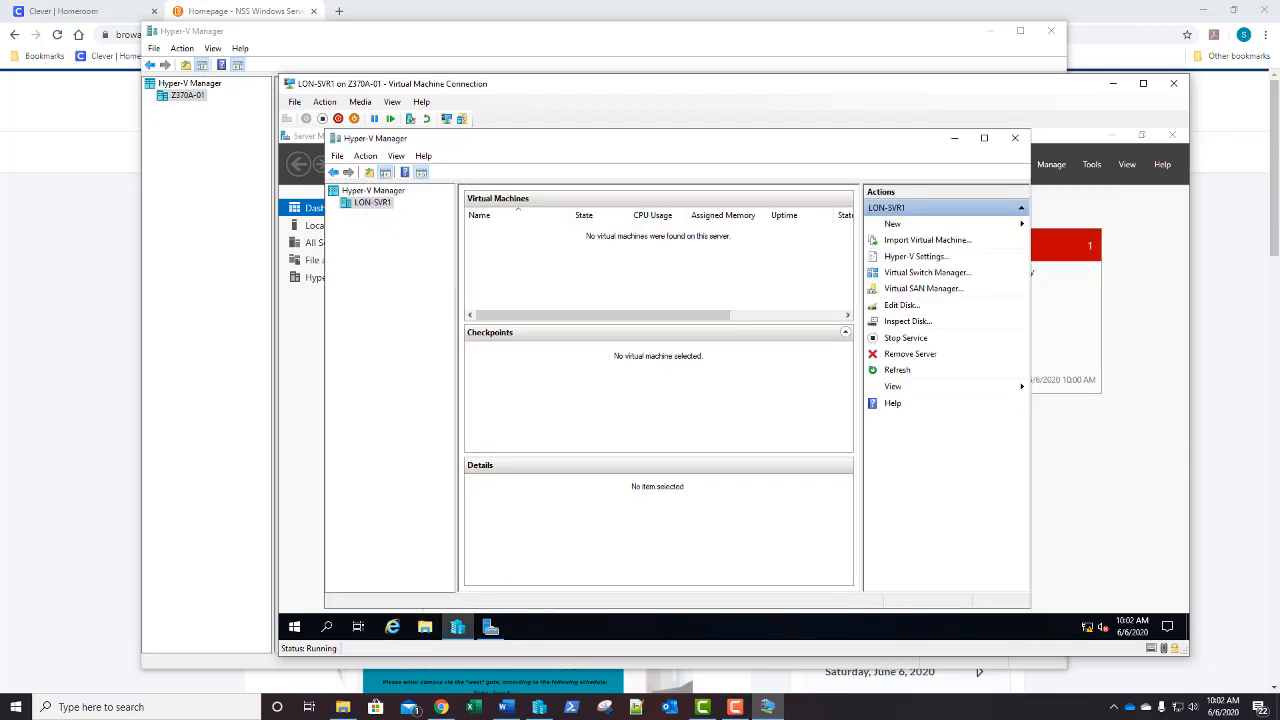